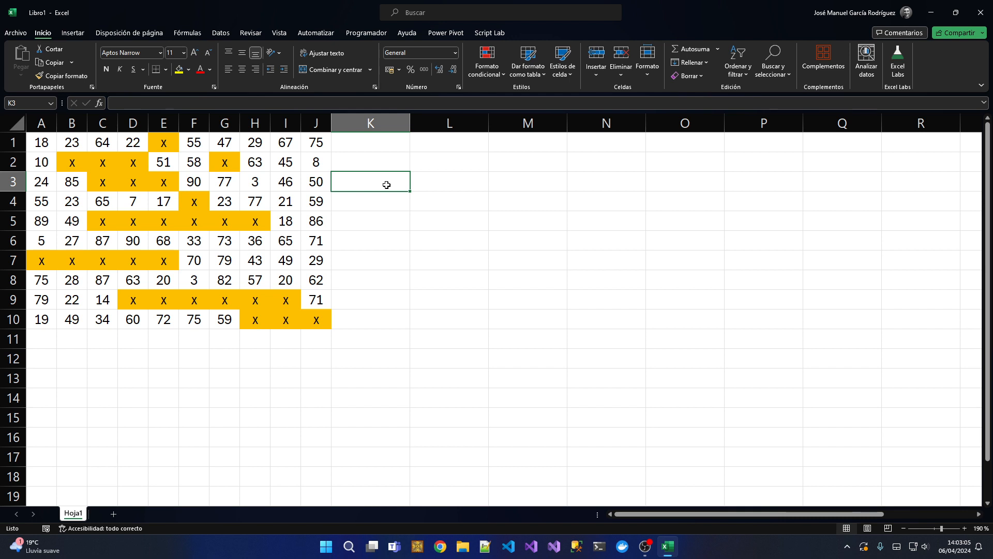
# Step: Examine the data grid in A1:J10, including the numbers and the orange cells marked x
pyautogui.moveTo(48, 139); pyautogui.dragTo(313, 319)
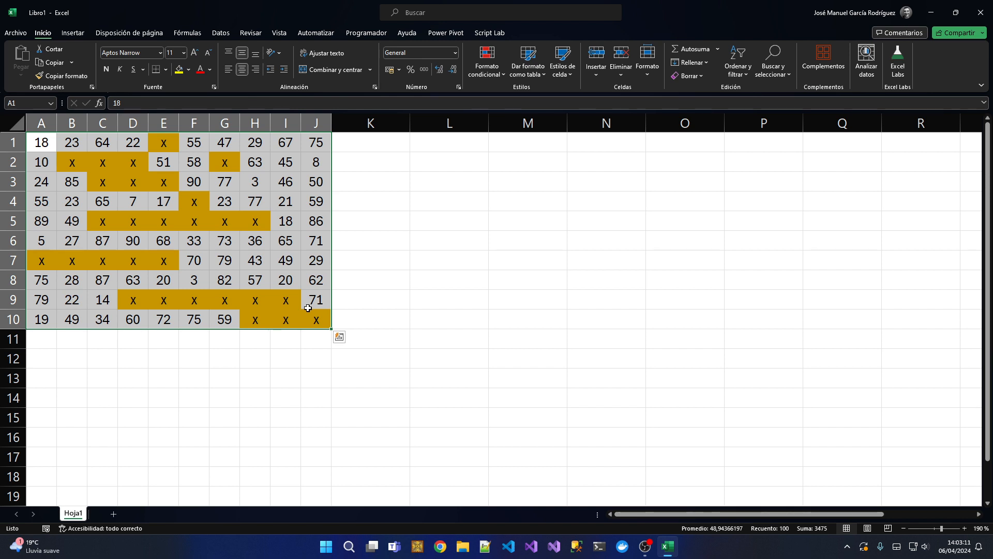
pyautogui.click(134, 221)
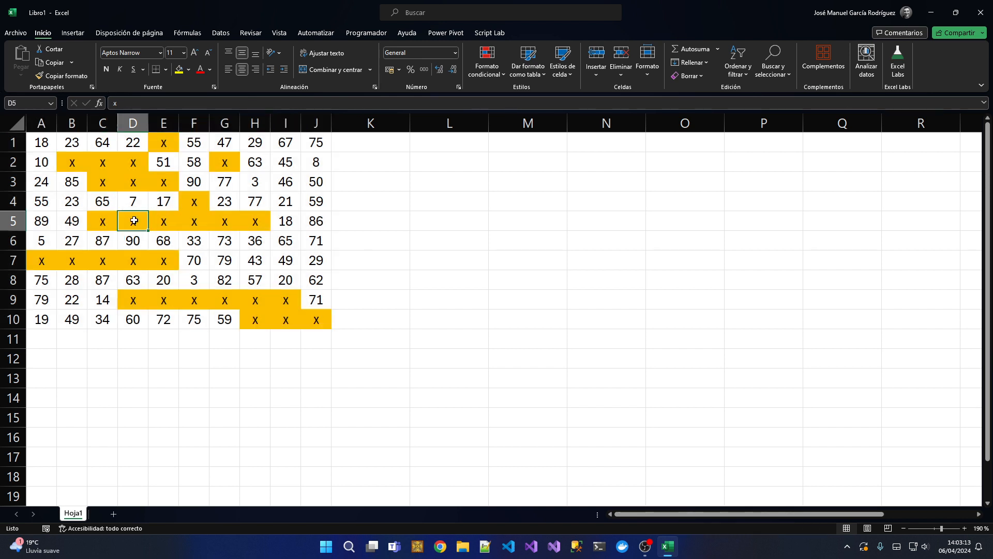
pyautogui.click(133, 182)
pyautogui.click(130, 160)
pyautogui.click(157, 140)
pyautogui.click(223, 161)
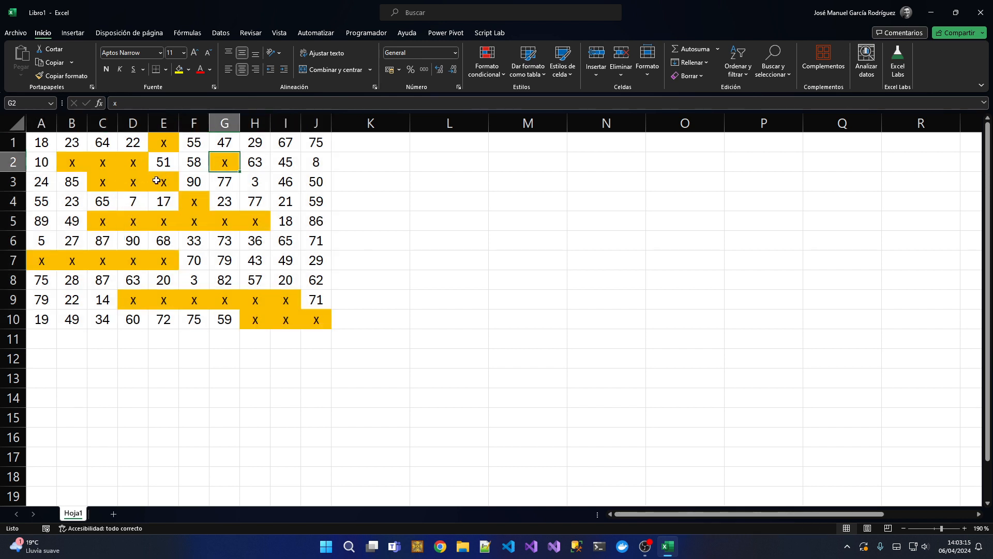
pyautogui.click(156, 181)
pyautogui.click(193, 201)
pyautogui.click(194, 221)
pyautogui.click(133, 221)
pyautogui.click(135, 263)
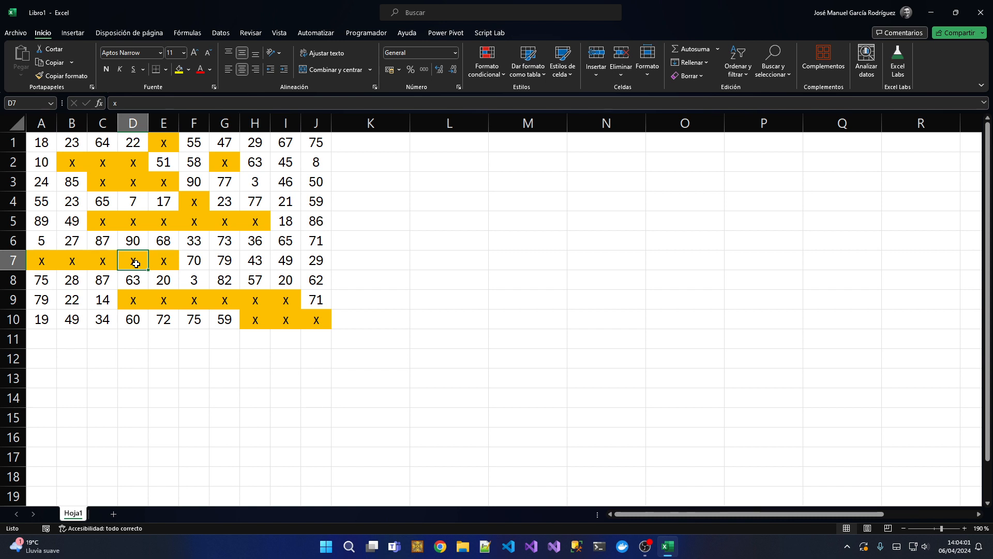
pyautogui.click(355, 223)
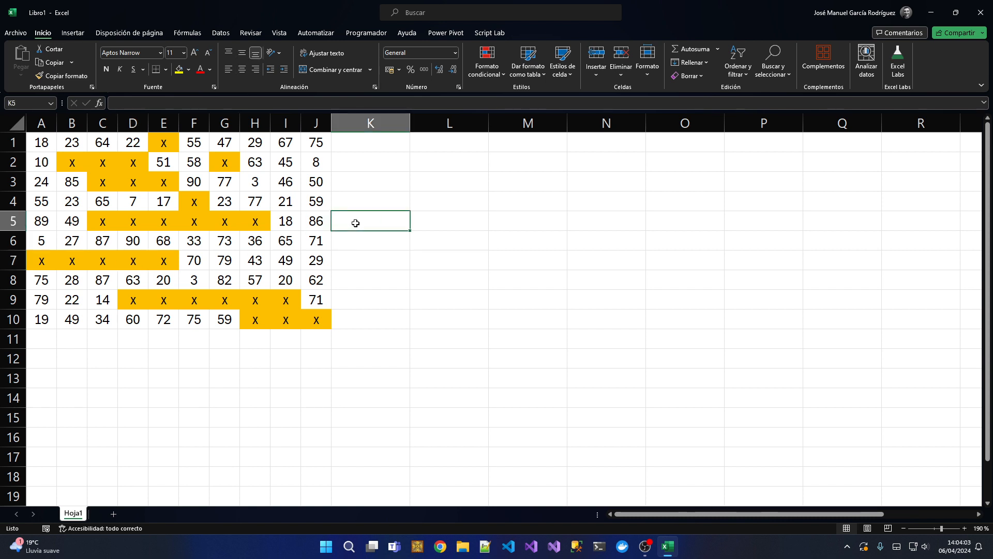
pyautogui.moveTo(44, 141); pyautogui.dragTo(310, 322)
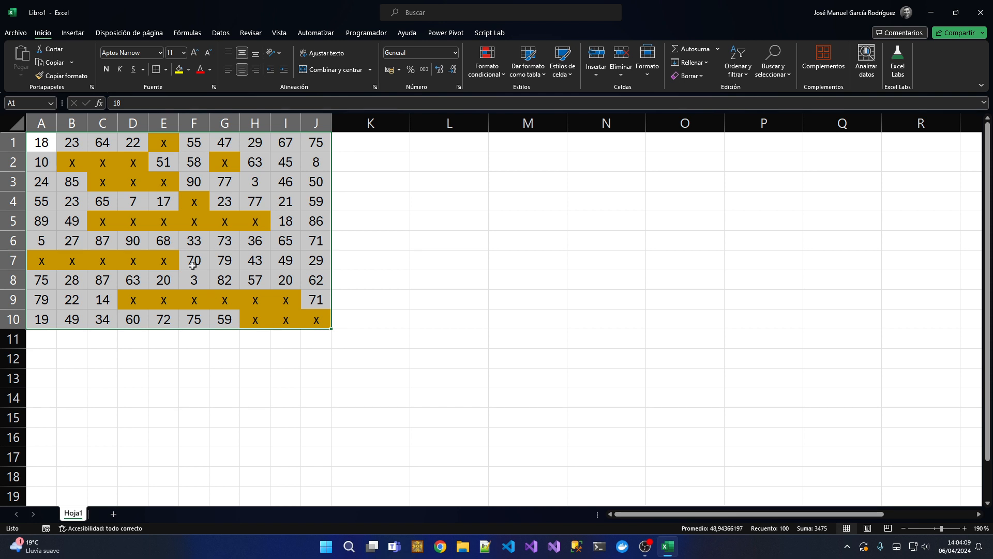
pyautogui.click(262, 239)
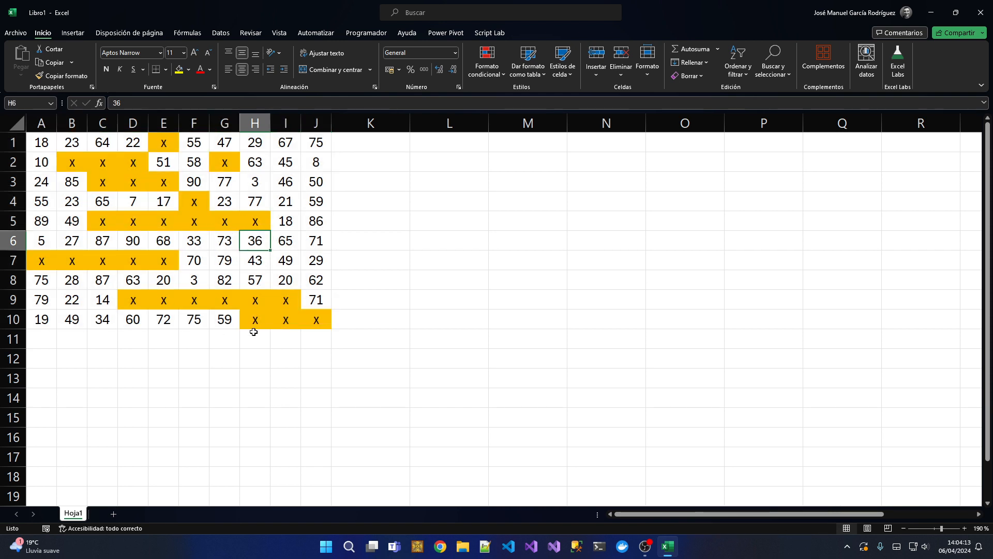
pyautogui.click(255, 277)
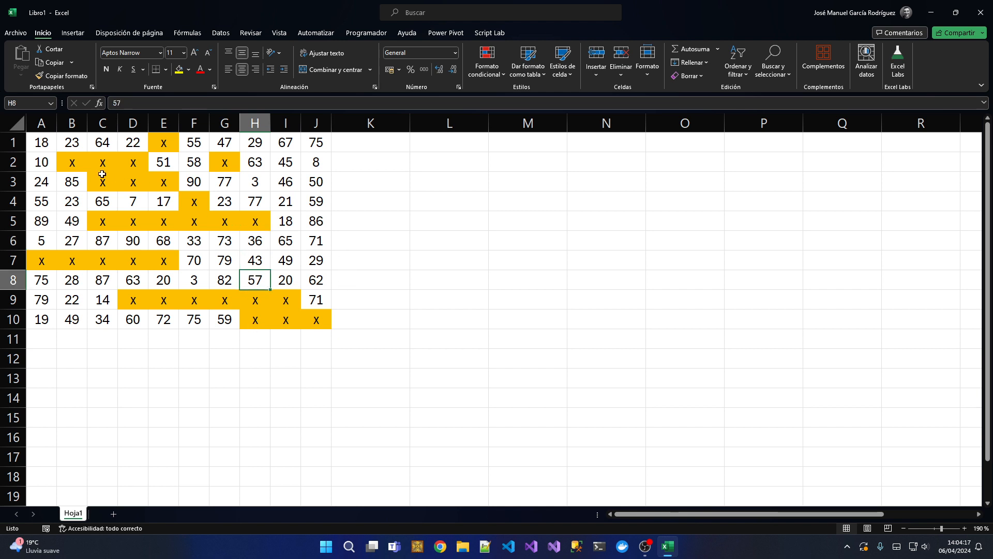
pyautogui.moveTo(37, 141); pyautogui.dragTo(313, 316)
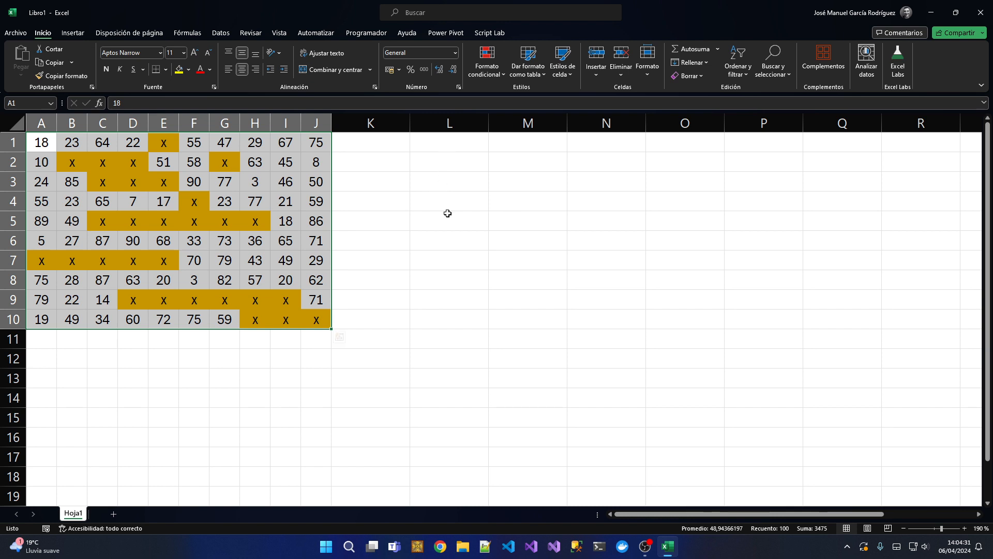
pyautogui.click(133, 182)
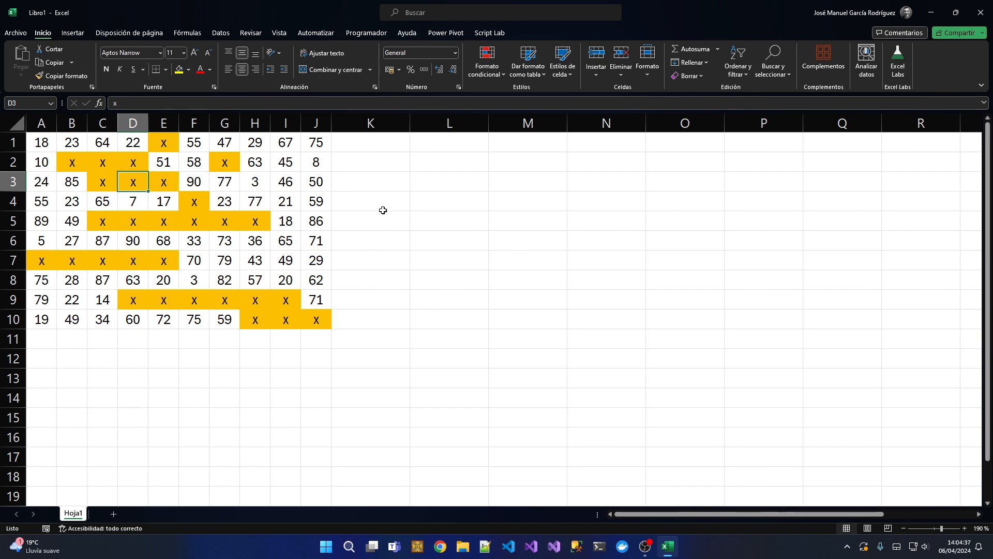
# Step: Turn column K into a very narrow divider beside the data grid and fill it with dark blue
pyautogui.click(385, 142)
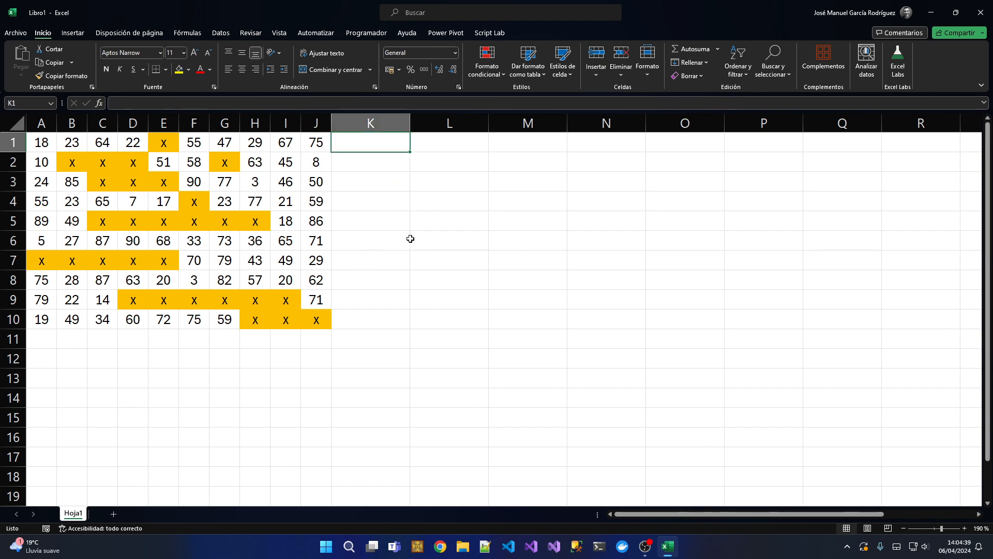
pyautogui.moveTo(404, 127); pyautogui.dragTo(340, 124)
pyautogui.click(336, 122)
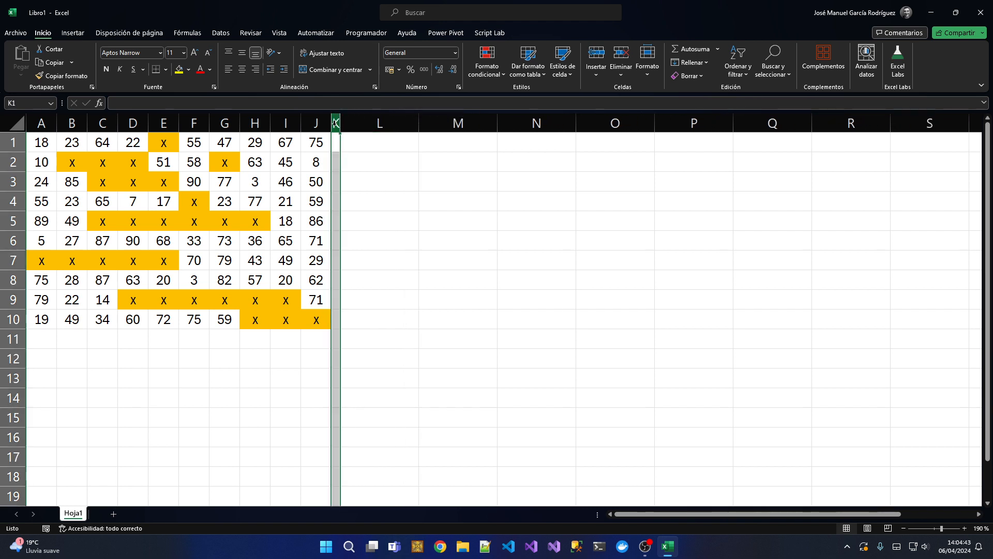
pyautogui.click(189, 70)
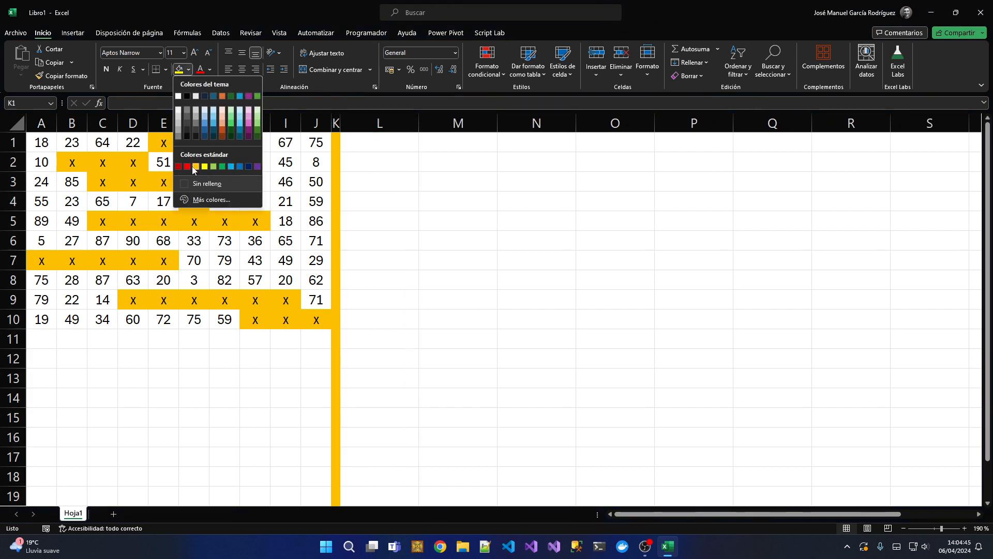
pyautogui.click(249, 166)
pyautogui.click(427, 179)
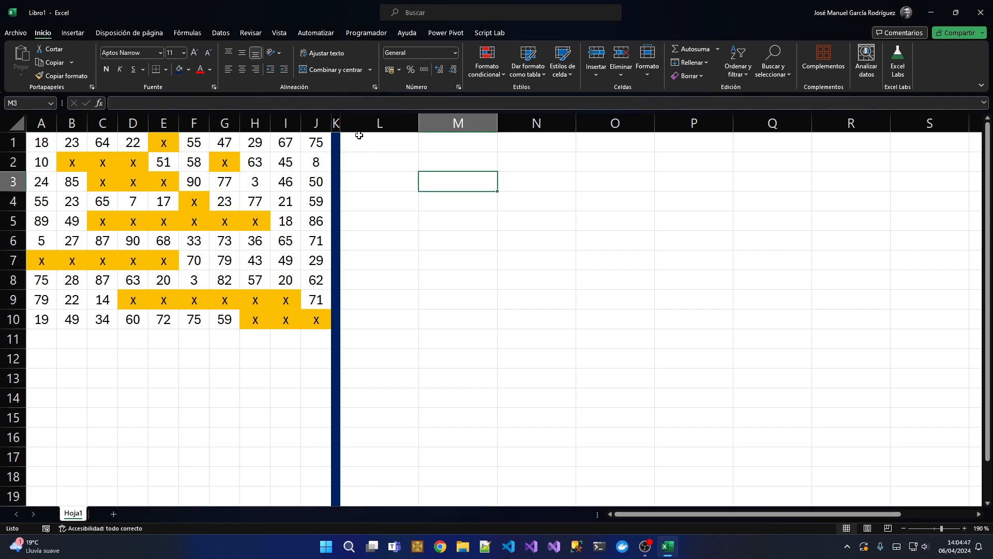
pyautogui.moveTo(341, 124); pyautogui.dragTo(334, 124)
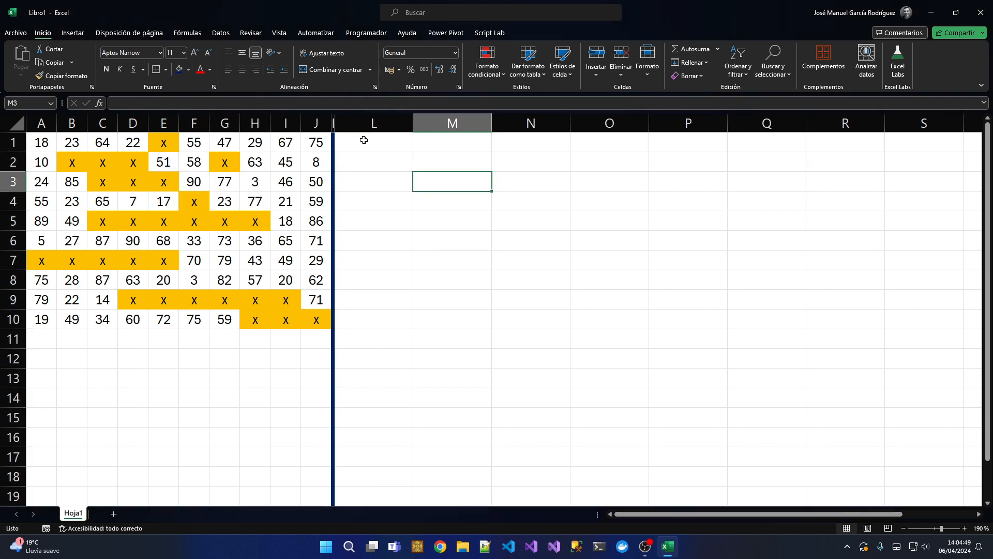
# Step: Enter the formula =A1:J1="x" in cell L1 to test each first-row cell for an x
pyautogui.click(364, 140)
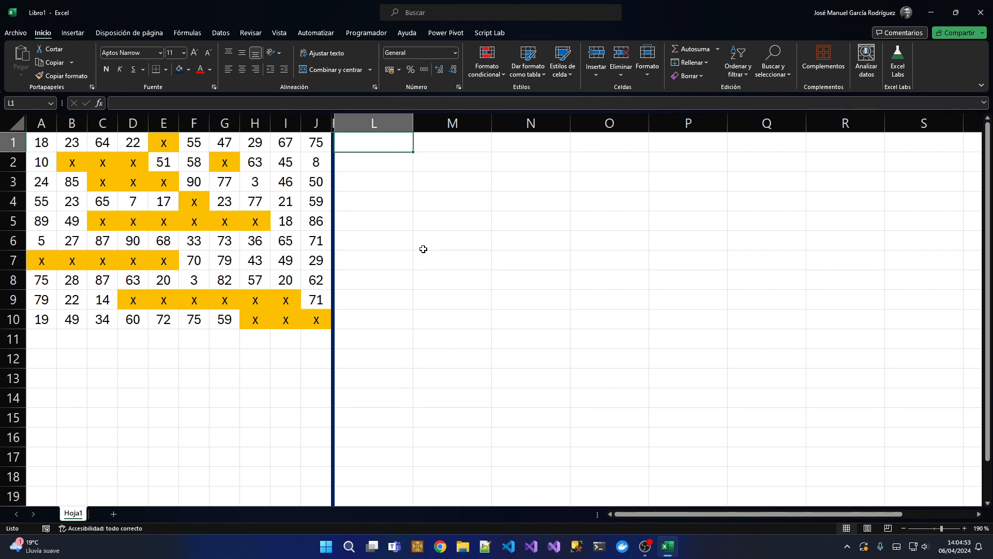
pyautogui.write('=')
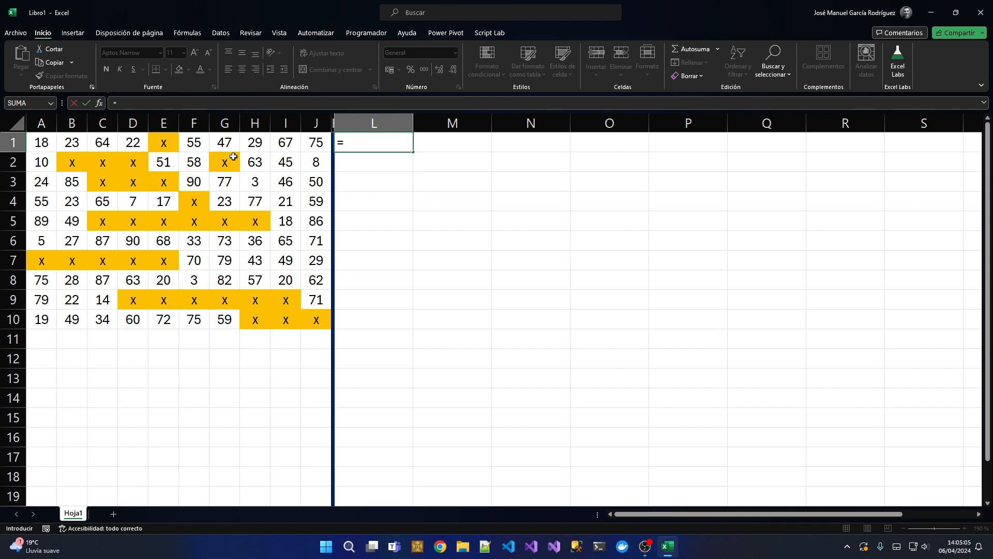
pyautogui.moveTo(46, 143); pyautogui.dragTo(305, 146)
pyautogui.write('="x')
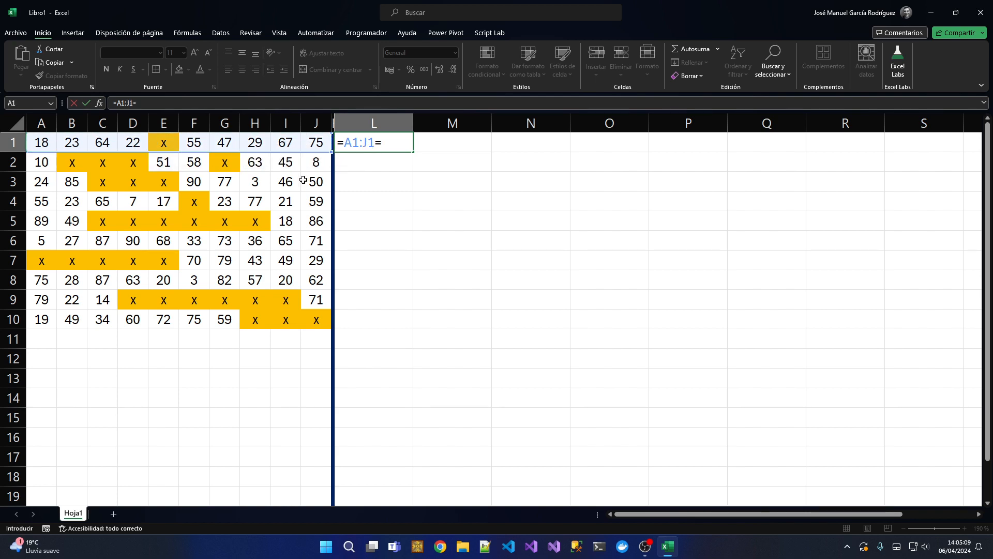
pyautogui.write('"')
pyautogui.press('Return')
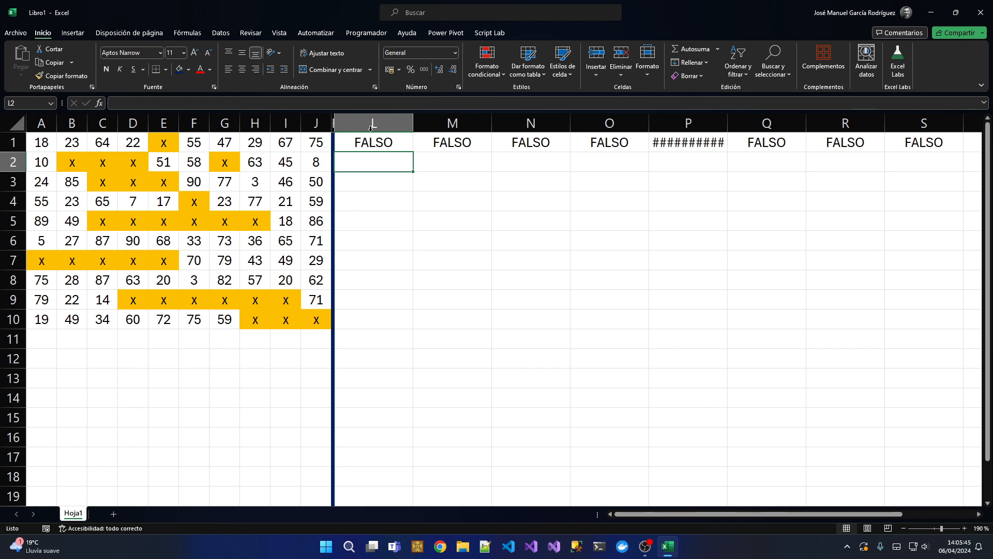
# Step: Narrow columns L to U, which hold the formula results, to one equal smaller width
pyautogui.click(371, 112)
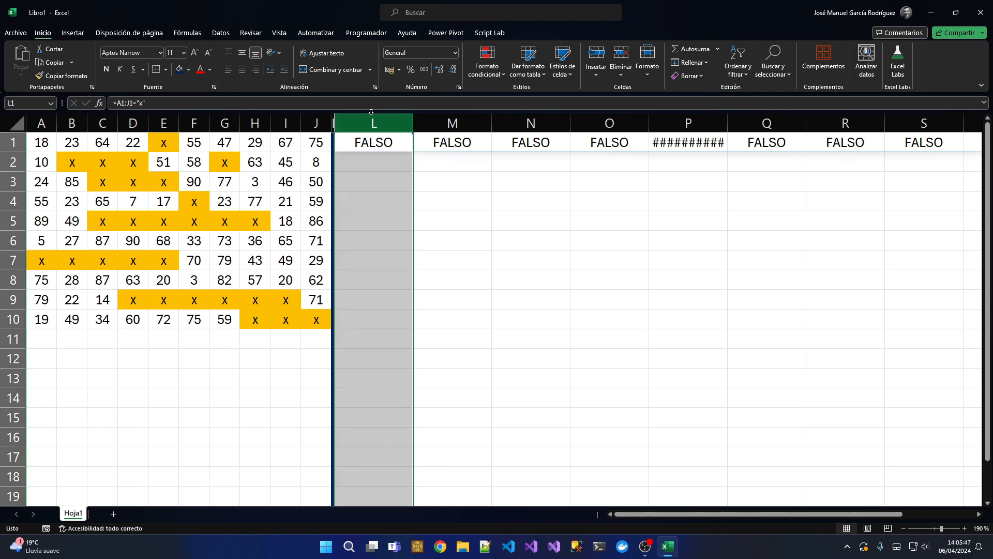
pyautogui.hotkey('ctrl', 'shift', 'Right')
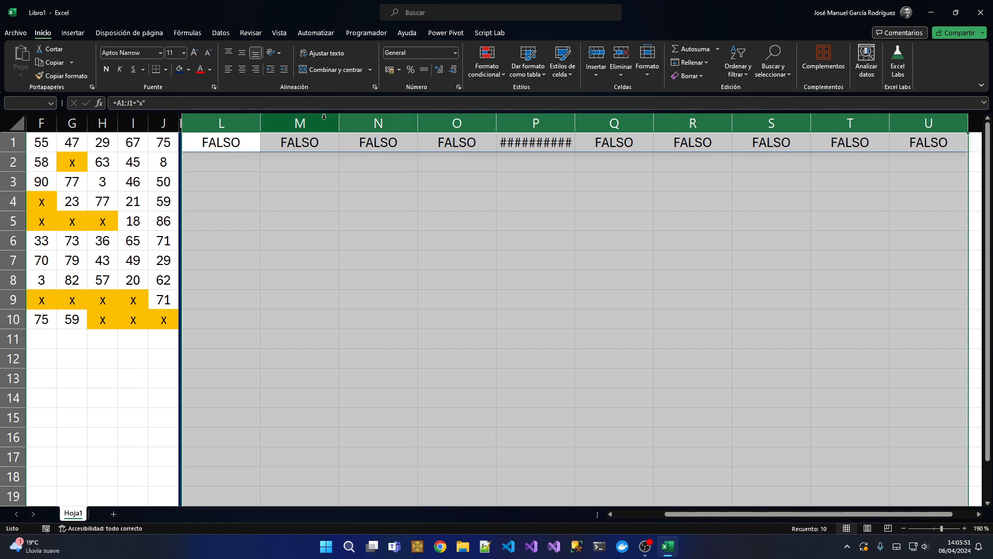
pyautogui.moveTo(338, 124); pyautogui.dragTo(311, 124)
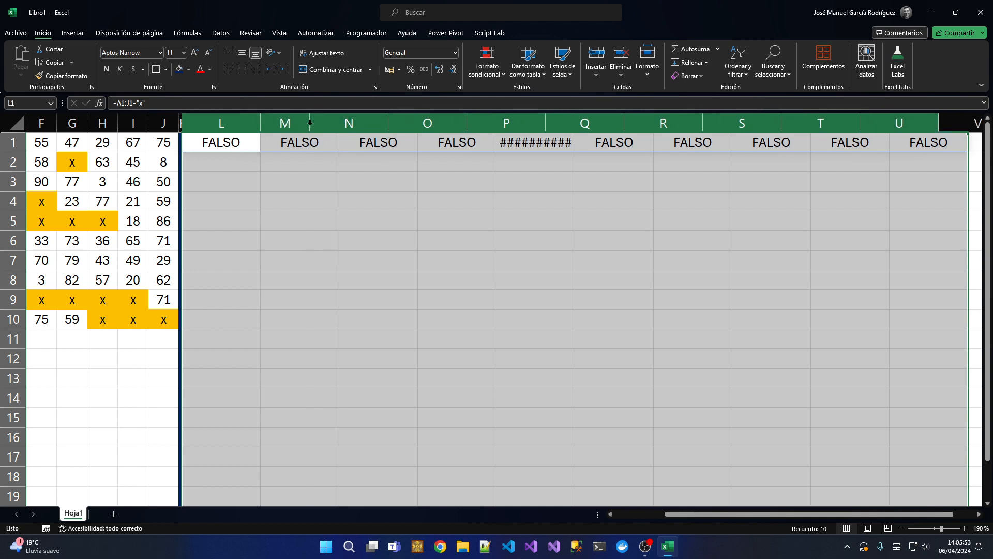
pyautogui.hscroll(-3, 730, 517)
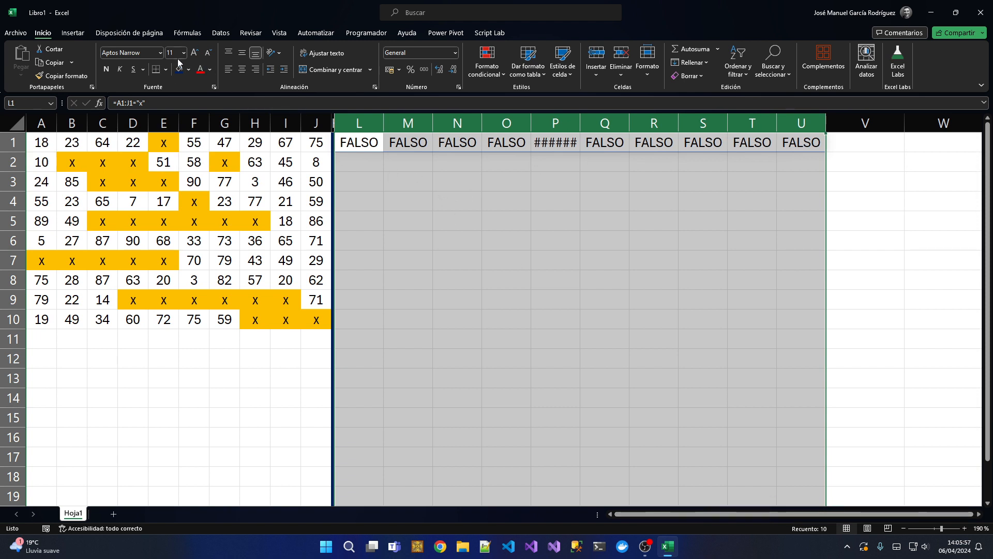
# Step: Set the font size of columns L to U to 7 and widen them slightly so VERDADERO fits
pyautogui.write('7')
pyautogui.press('Return')
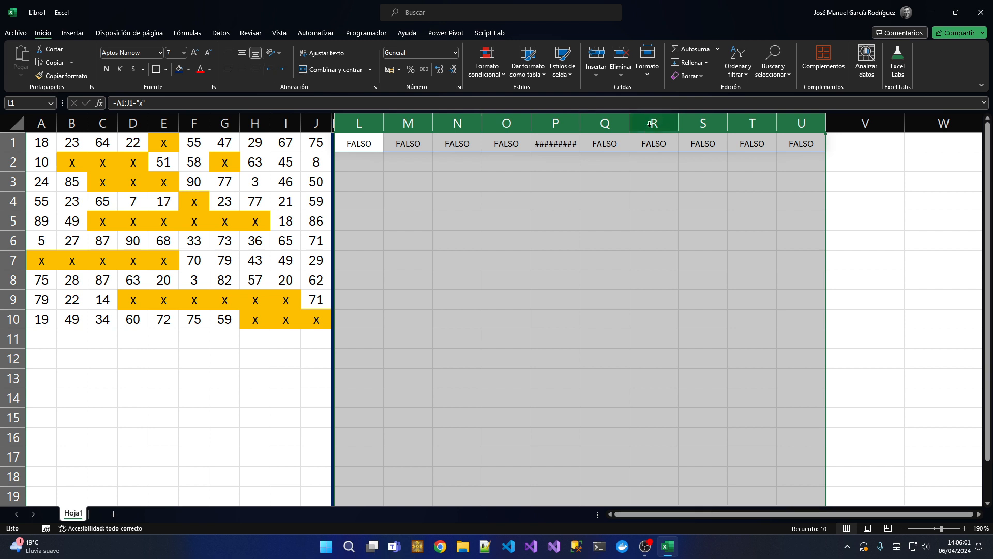
pyautogui.moveTo(578, 127); pyautogui.dragTo(584, 127)
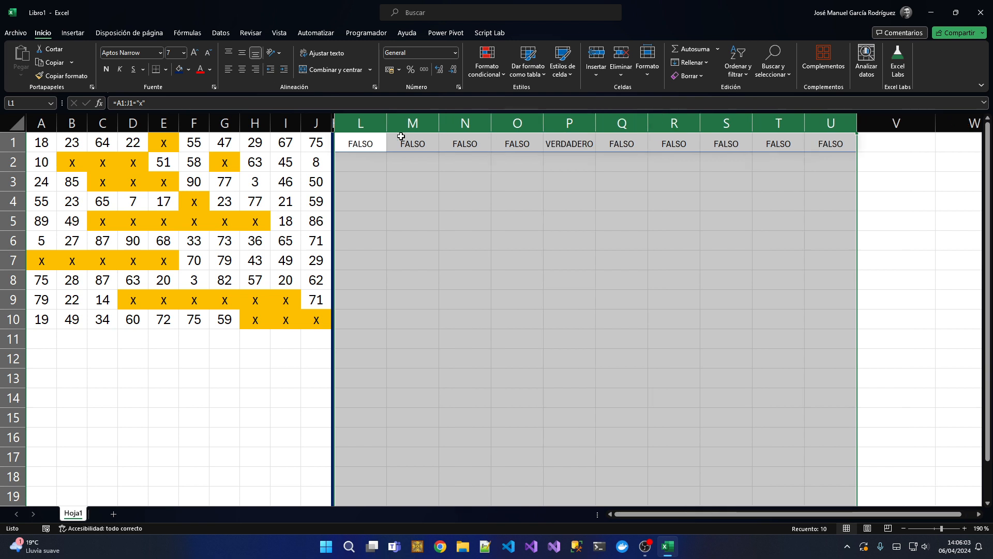
pyautogui.moveTo(368, 125); pyautogui.dragTo(823, 129)
pyautogui.click(411, 160)
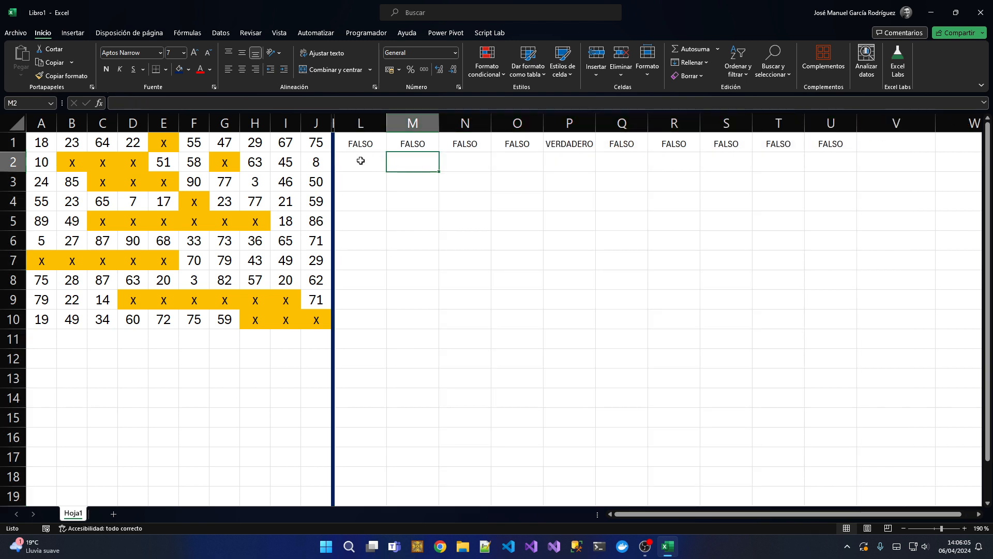
# Step: Check the formula in L1 and how its results spill into the cells of the first row
pyautogui.click(362, 146)
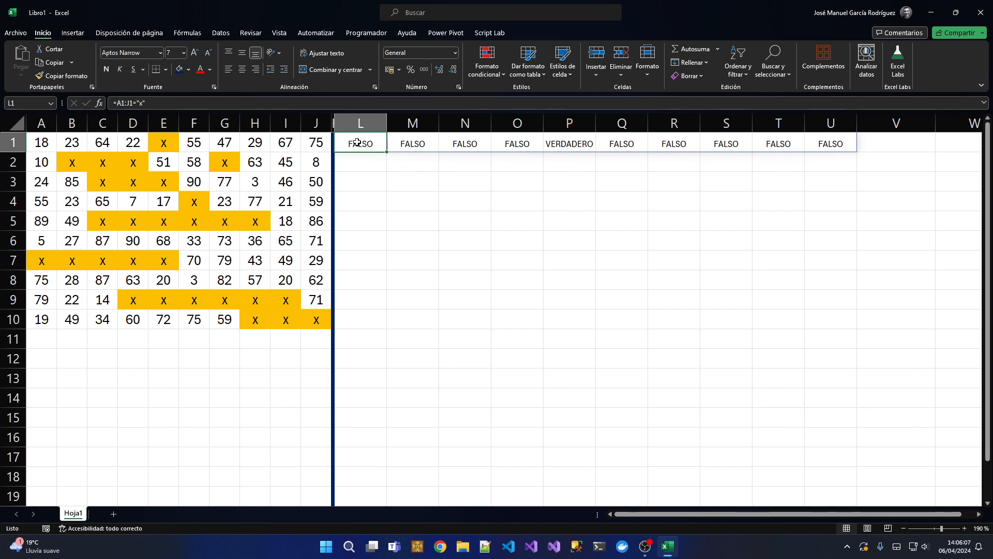
pyautogui.click(420, 144)
pyautogui.click(539, 161)
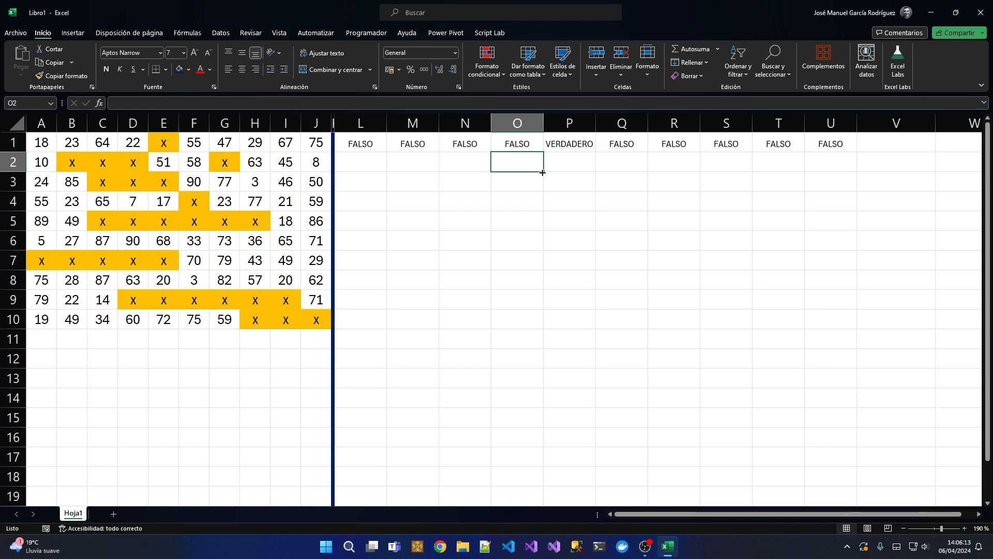
pyautogui.click(539, 176)
pyautogui.click(365, 183)
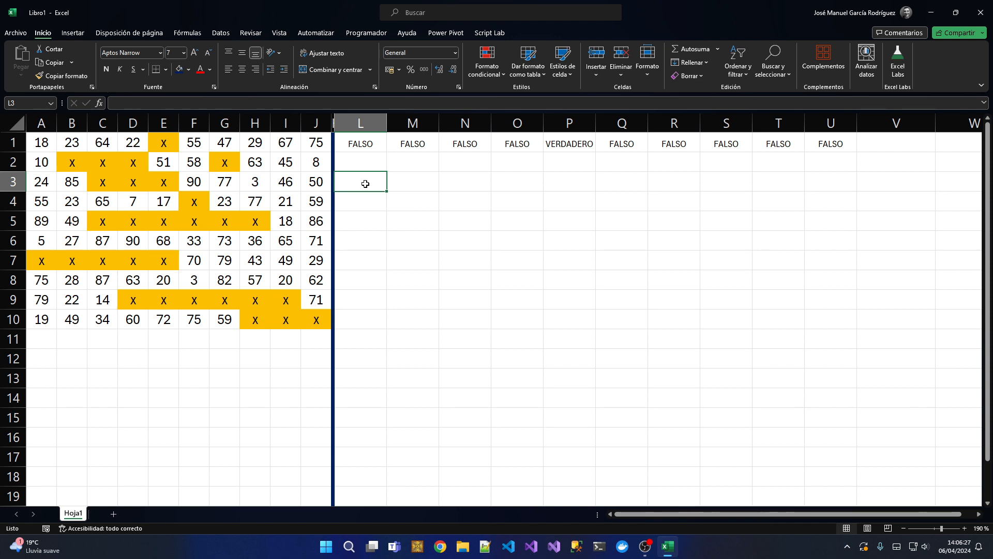
pyautogui.hotkey('shift', 'Right')
pyautogui.hotkey('shift', 'Right')
pyautogui.hotkey('shift', 'Right')
pyautogui.hotkey('shift', 'Right')
pyautogui.hotkey('shift', 'Right')
pyautogui.hotkey('shift', 'Right')
pyautogui.hotkey('shift', 'Right')
pyautogui.hotkey('shift', 'Right')
pyautogui.hotkey('shift', 'Right')
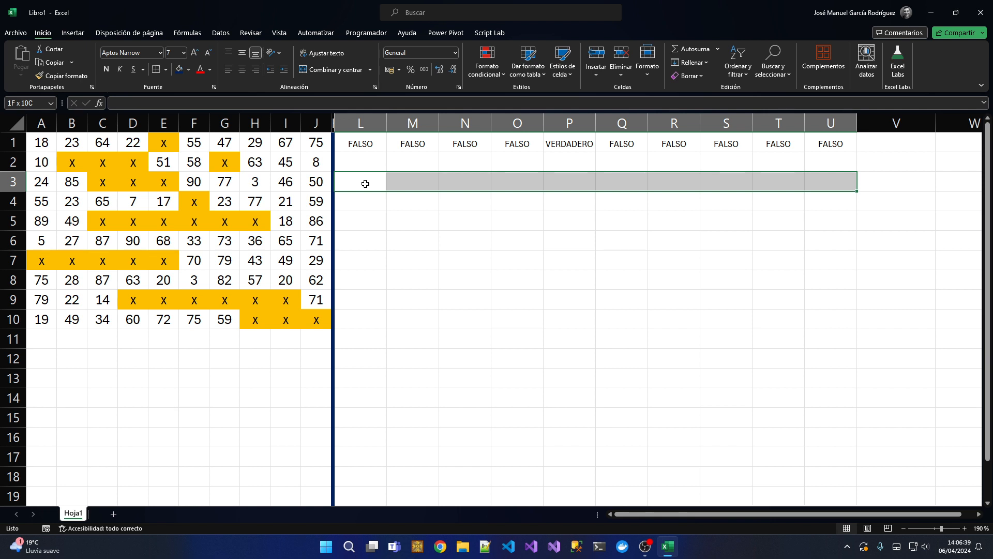
pyautogui.press('F2')
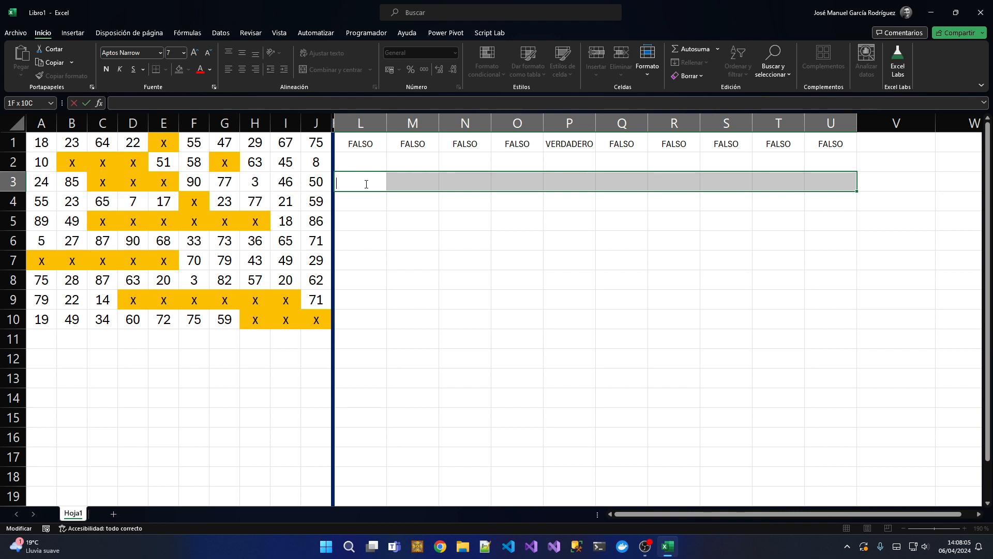
pyautogui.press('Escape')
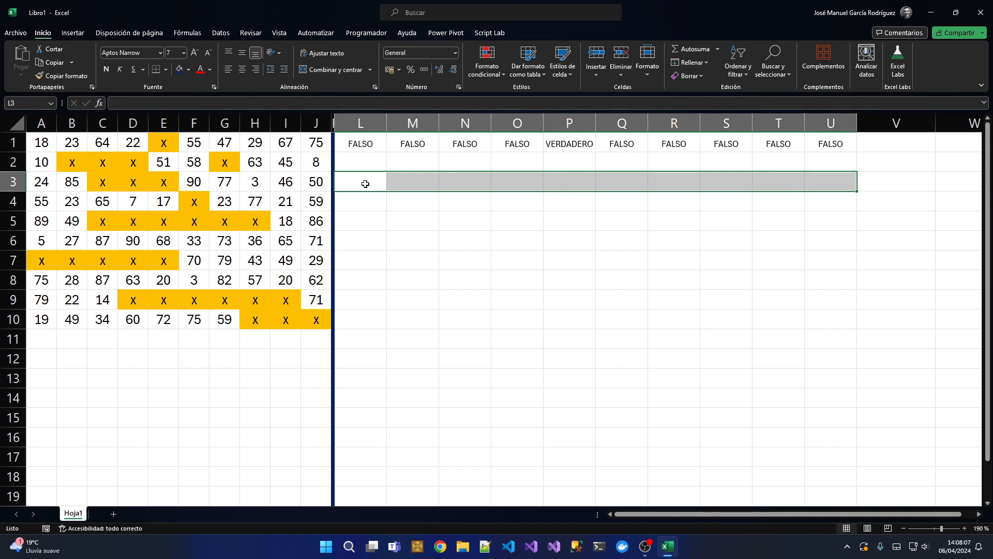
# Step: Copy the first-row x test in L1:U1 down through row 10 and check the formulas in the rows below
pyautogui.press('Up')
pyautogui.press('Up')
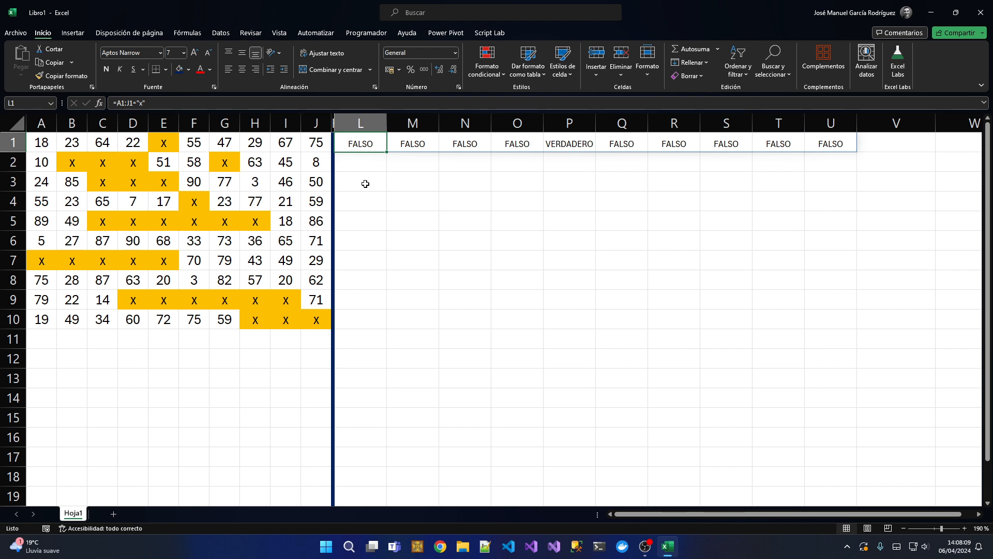
pyautogui.moveTo(374, 144); pyautogui.dragTo(860, 145)
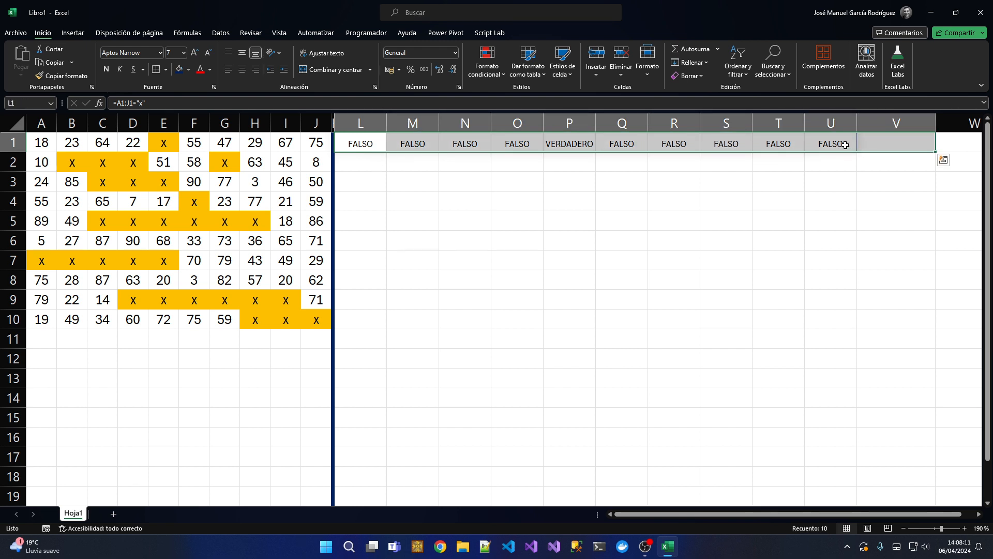
pyautogui.click(844, 145)
pyautogui.hotkey('ctrl', 'shift', 'Left')
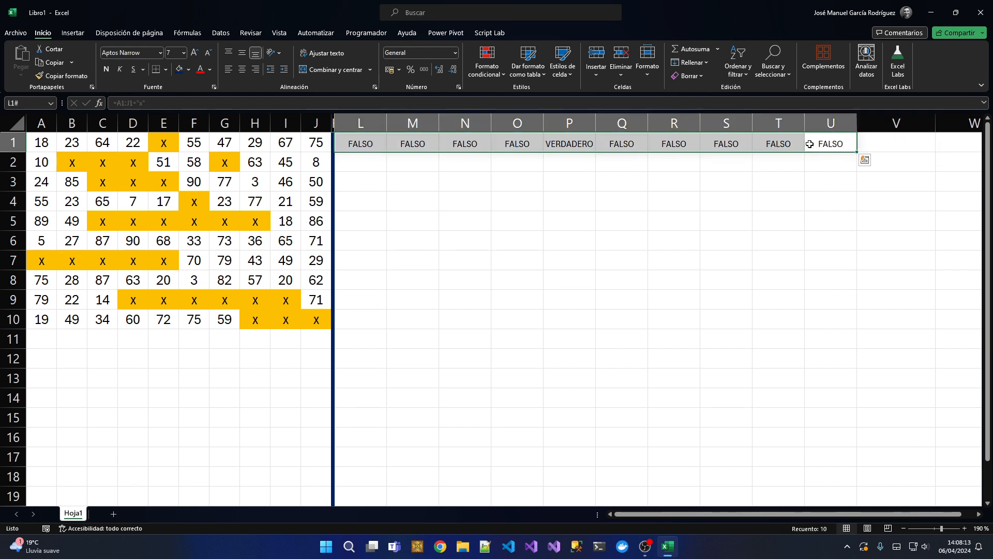
pyautogui.moveTo(858, 152); pyautogui.dragTo(810, 325)
pyautogui.click(519, 254)
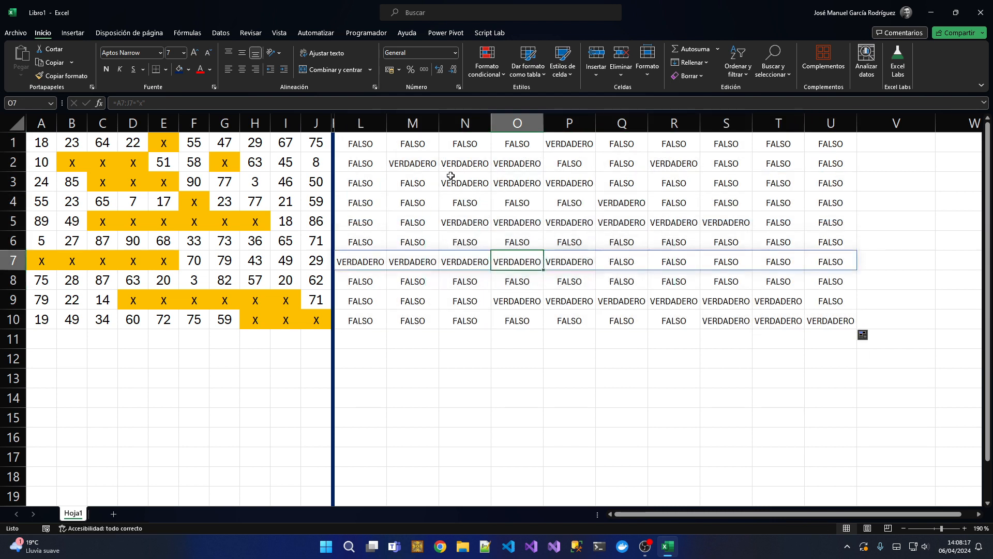
pyautogui.click(414, 160)
pyautogui.click(454, 158)
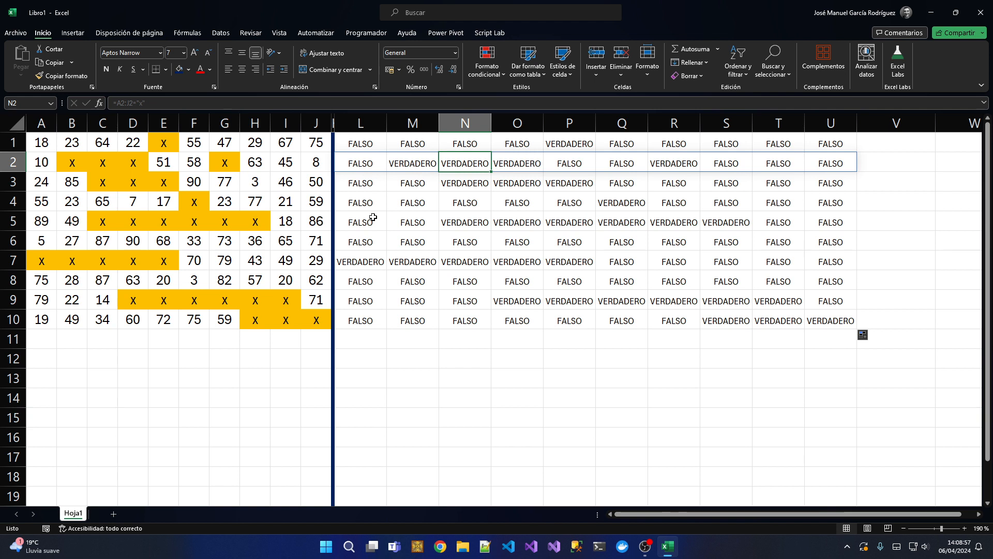
# Step: Clear the copied x-test formulas from L2:U10, leaving only the formula in L1
pyautogui.press('Left')
pyautogui.press('Left')
pyautogui.press('Up')
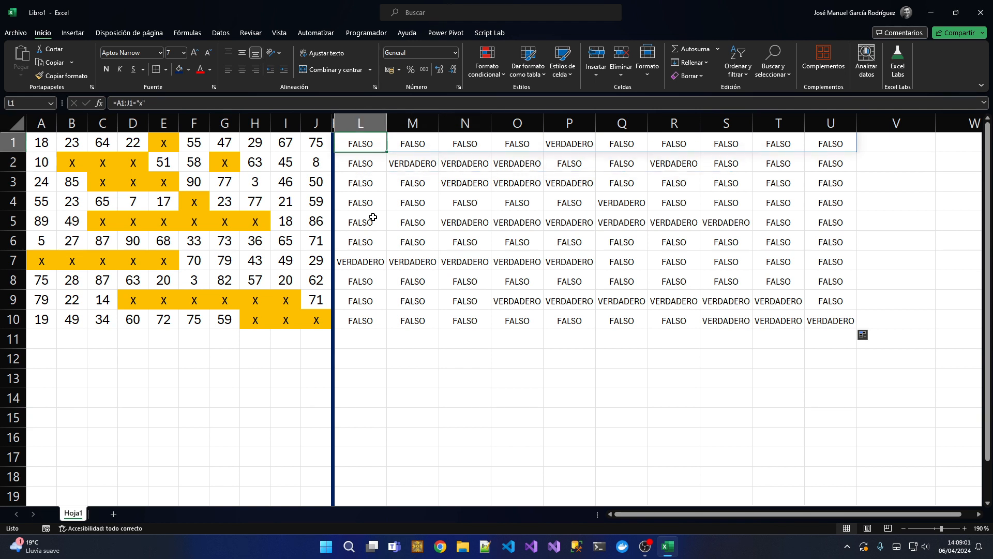
pyautogui.press('Down')
pyautogui.hotkey('shift', 'Right')
pyautogui.hotkey('shift', 'Right')
pyautogui.hotkey('shift', 'Right')
pyautogui.hotkey('shift', 'Right')
pyautogui.hotkey('shift', 'Right')
pyautogui.hotkey('shift', 'Right')
pyautogui.hotkey('shift', 'Right')
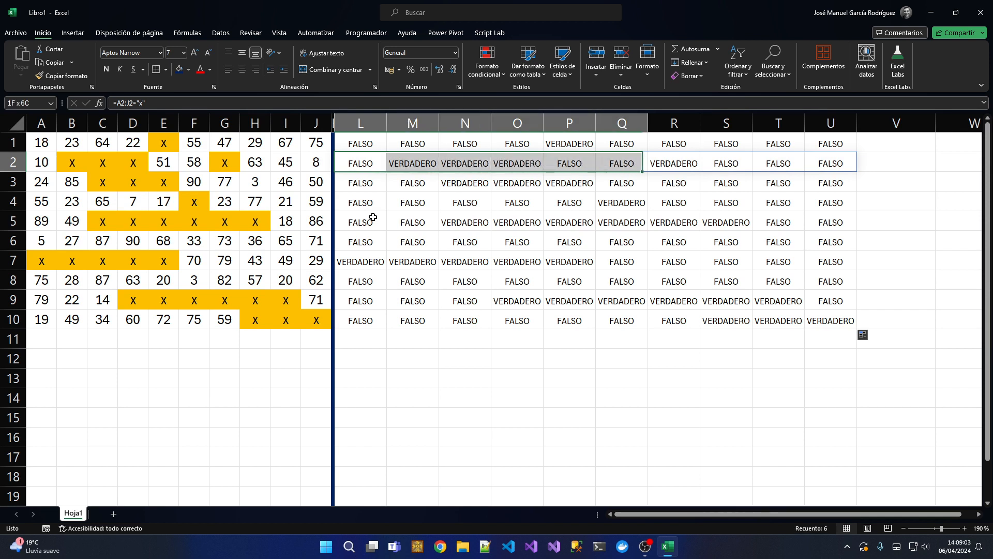
pyautogui.hotkey('shift', 'Right')
pyautogui.hotkey('shift', 'Right')
pyautogui.hotkey('shift', 'Down')
pyautogui.hotkey('shift', 'Down')
pyautogui.hotkey('shift', 'Down')
pyautogui.hotkey('shift', 'Down')
pyautogui.hotkey('shift', 'Down')
pyautogui.hotkey('shift', 'Down')
pyautogui.hotkey('shift', 'Down')
pyautogui.hotkey('shift', 'Down')
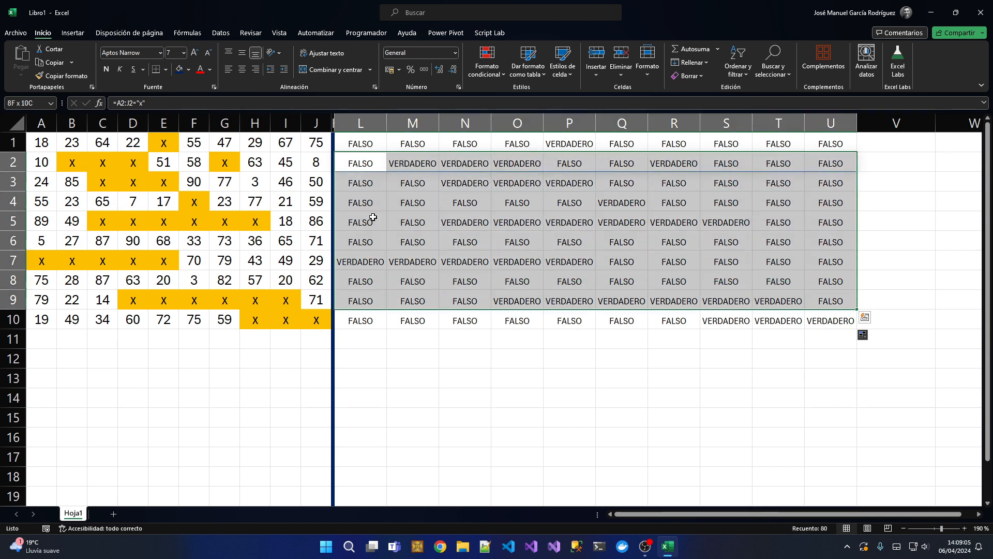
pyautogui.press('Delete')
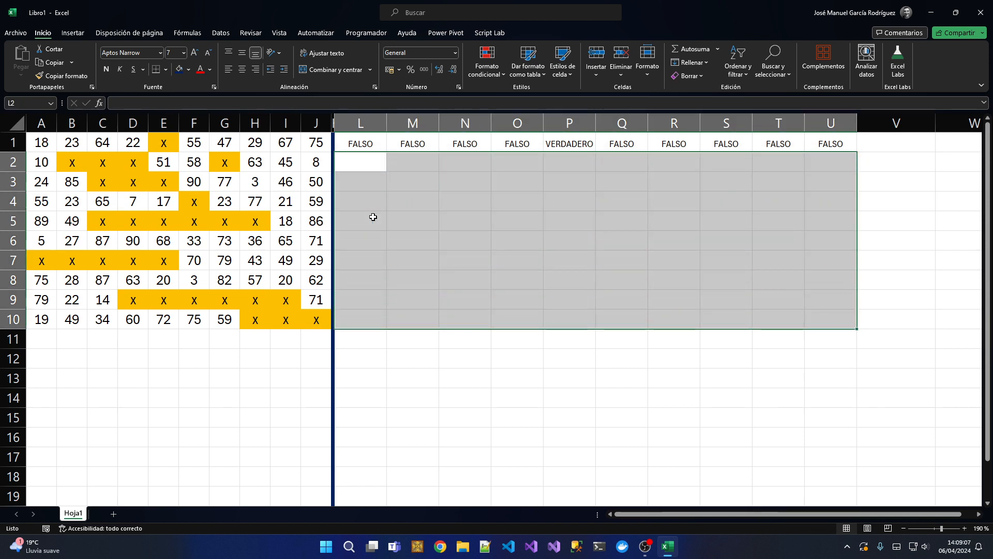
# Step: Wrap the formula in L1 in the O function so it reads =O(A1:J1="x")
pyautogui.press('Up')
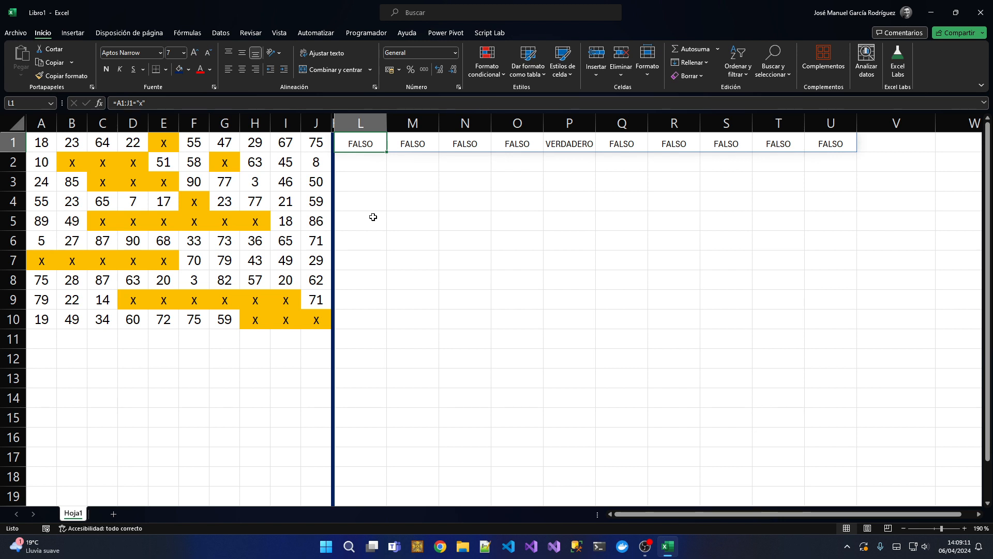
pyautogui.press('F2')
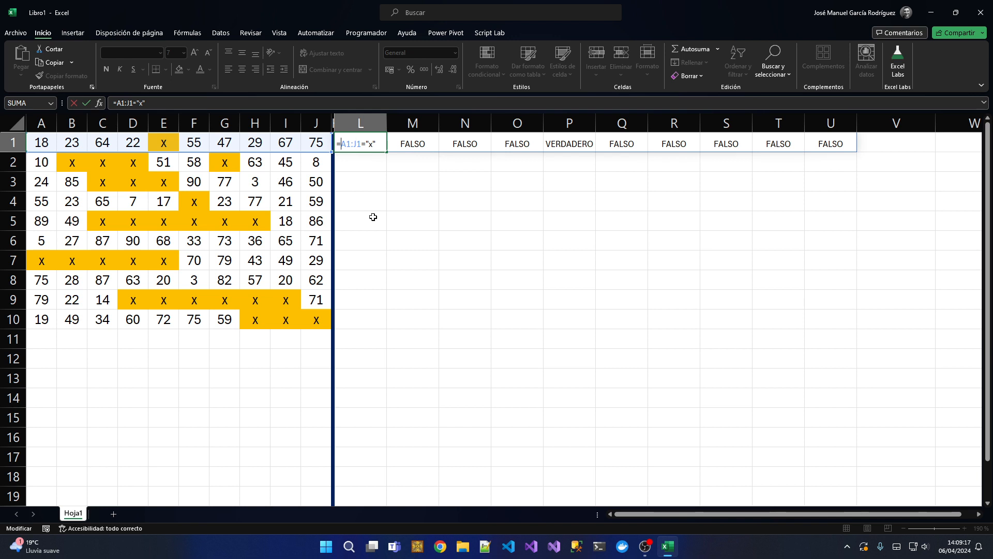
pyautogui.write('o')
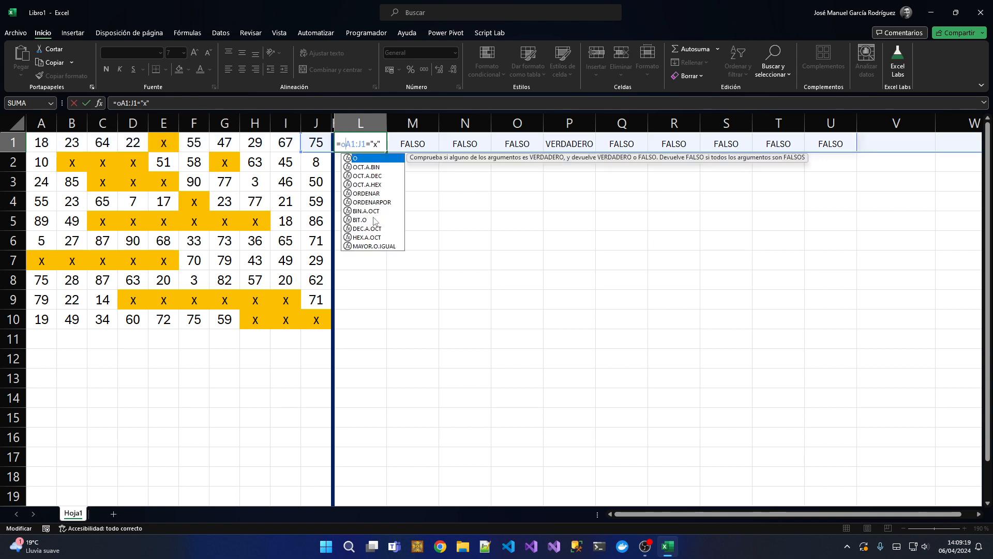
pyautogui.write('(')
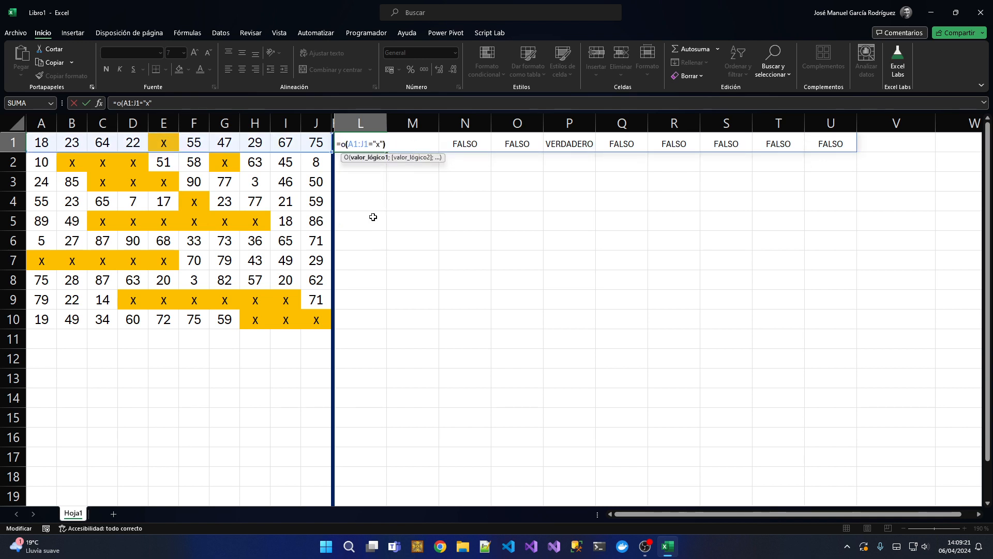
pyautogui.write(')')
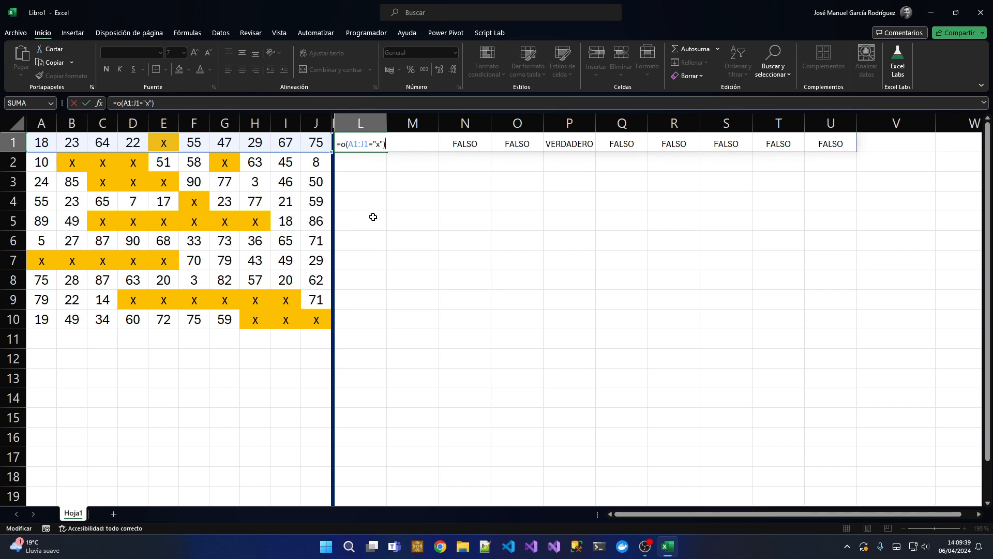
pyautogui.press('Return')
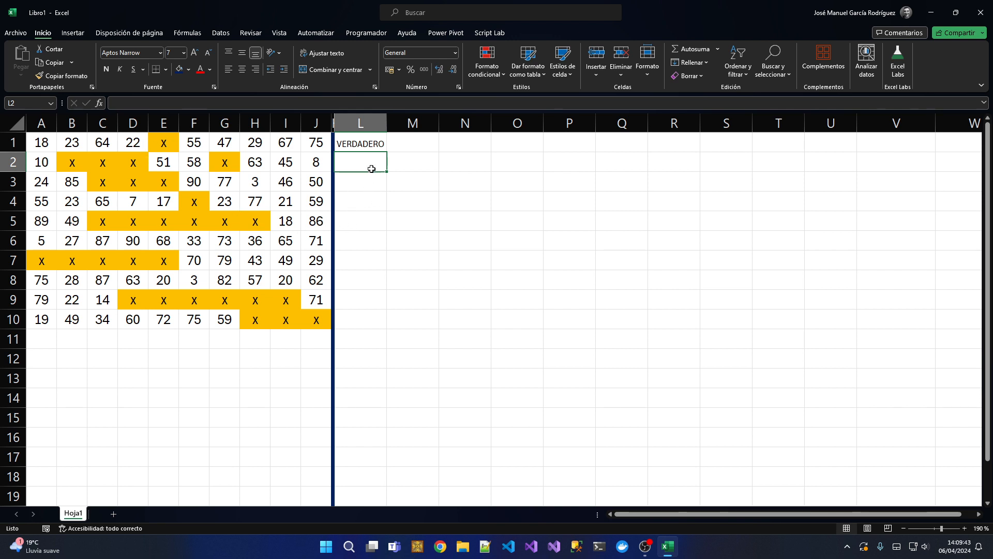
# Step: Copy the O formula from L1 down to L10 and check the row references in several of the copies
pyautogui.click(376, 143)
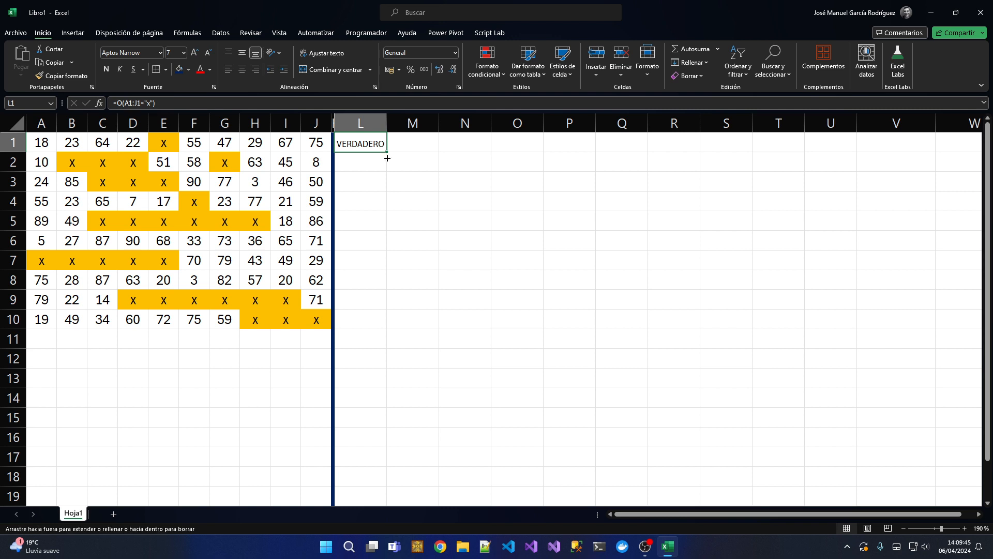
pyautogui.moveTo(389, 153); pyautogui.dragTo(377, 324)
pyautogui.click(361, 164)
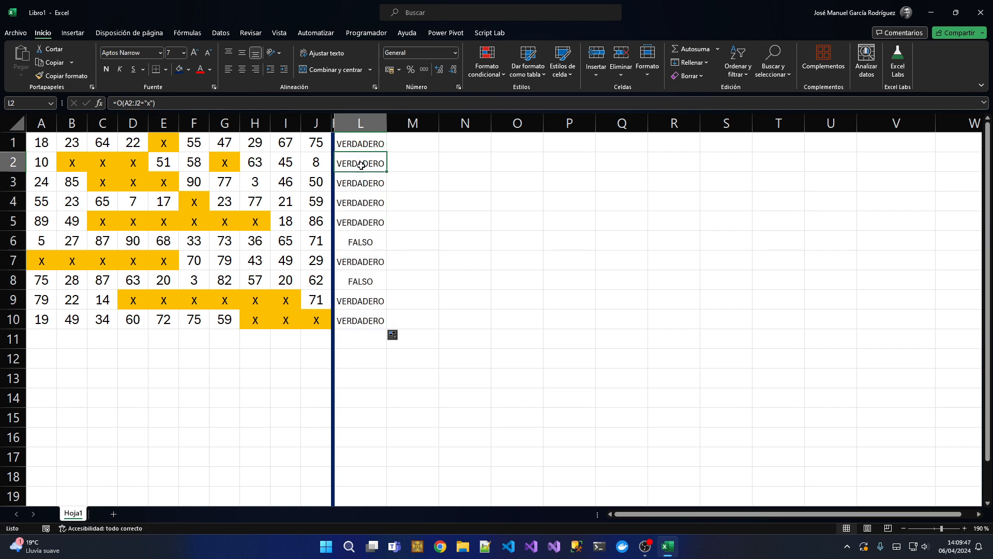
pyautogui.click(360, 199)
pyautogui.click(361, 224)
pyautogui.click(361, 281)
pyautogui.click(362, 321)
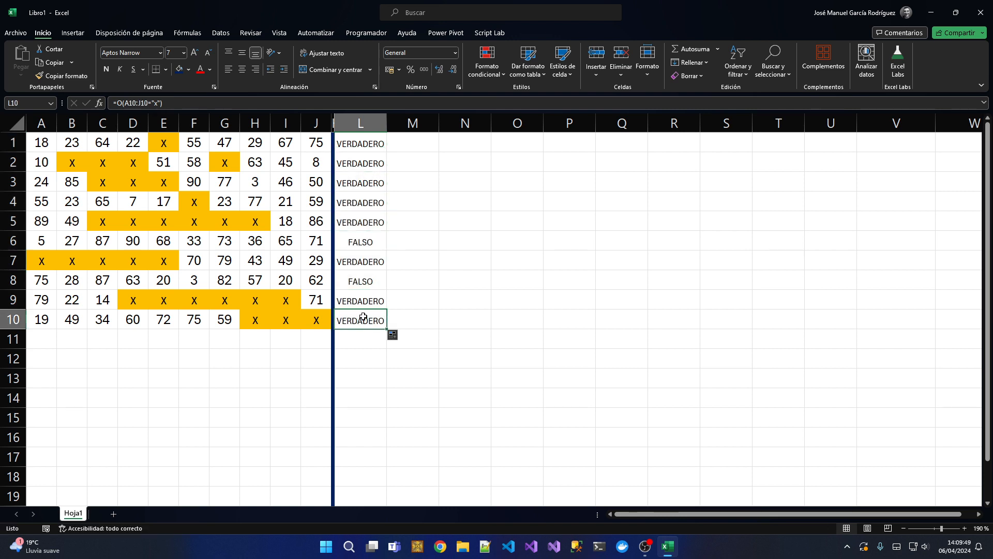
# Step: Replace the x in E1 with 46 and check the first-row test in L1
pyautogui.click(160, 144)
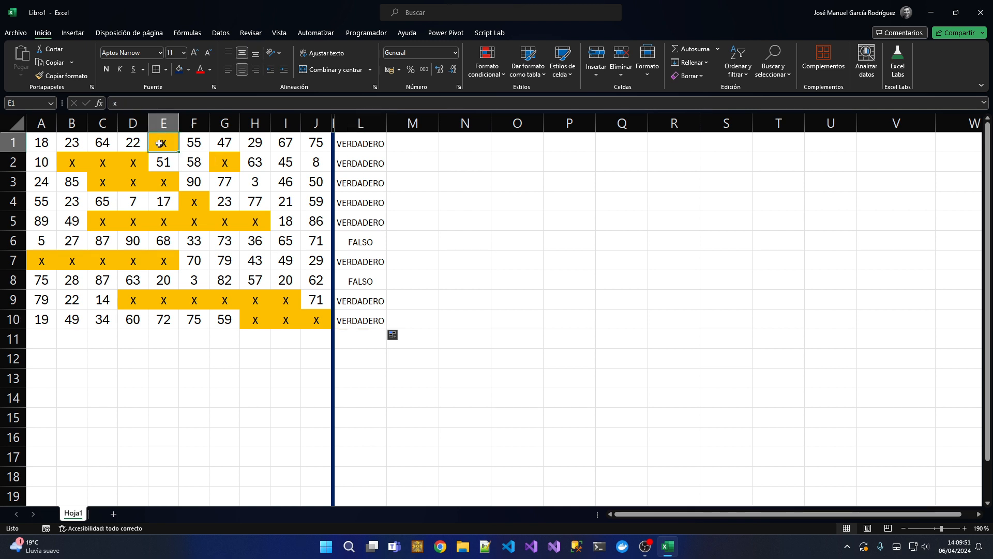
pyautogui.write('46')
pyautogui.press('Return')
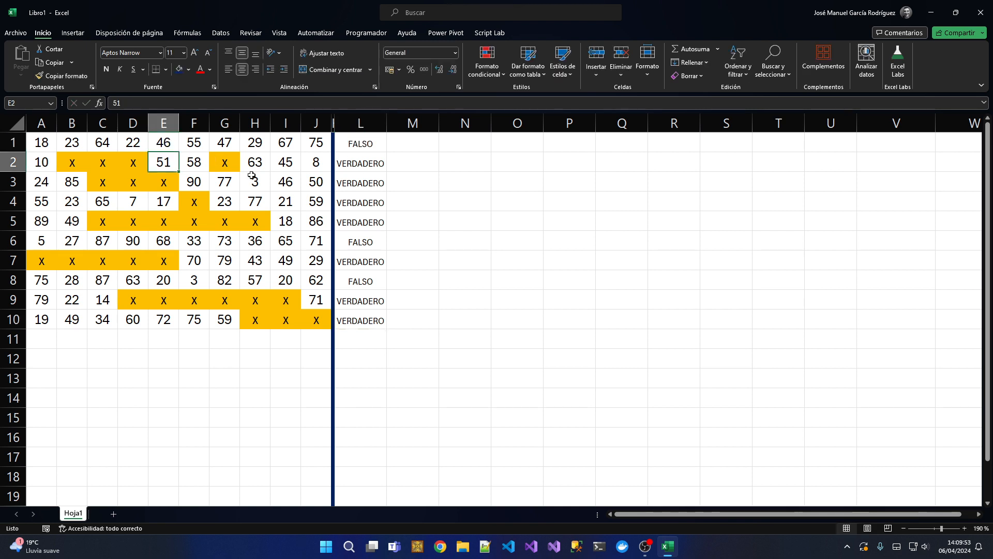
pyautogui.click(357, 145)
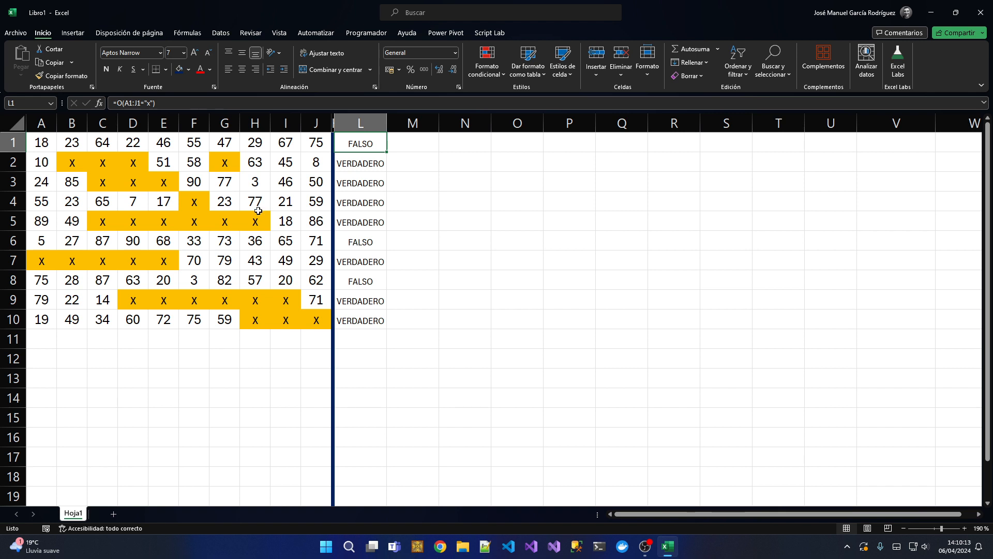
pyautogui.moveTo(73, 162); pyautogui.dragTo(299, 334)
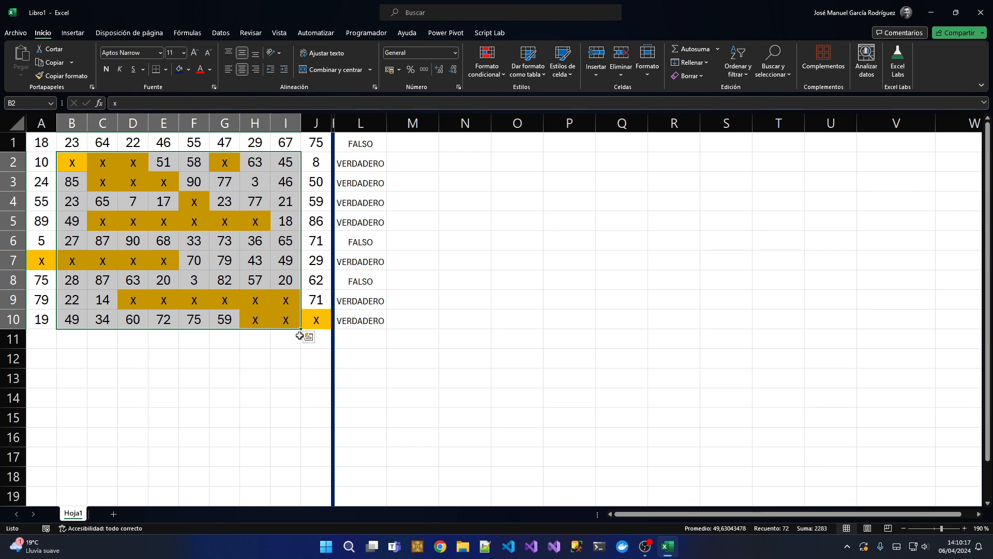
# Step: Change the formula in L1 to =SI(O(A1:J1="x");FILA();"") to return the row number when the row contains an x
pyautogui.click(367, 166)
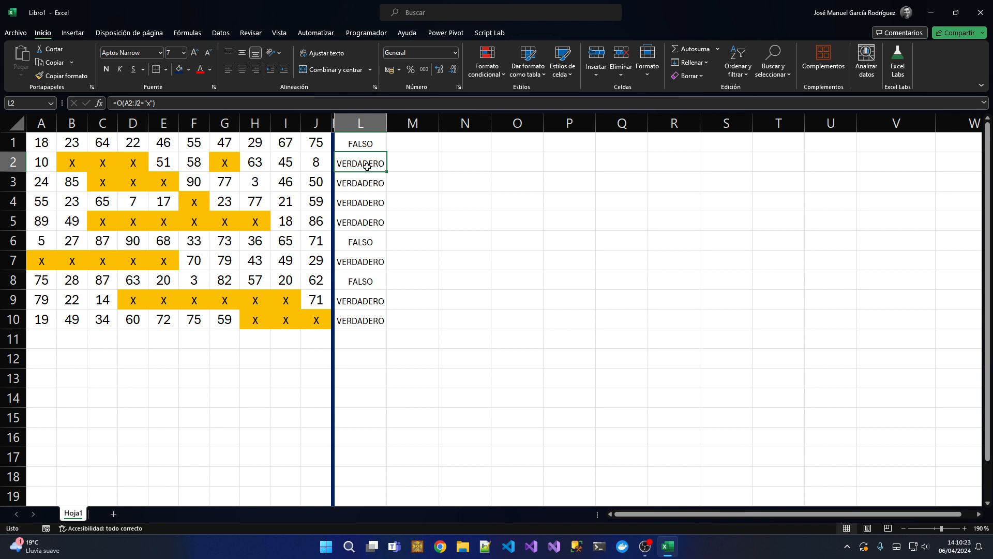
pyautogui.press('Up')
pyautogui.press('F2')
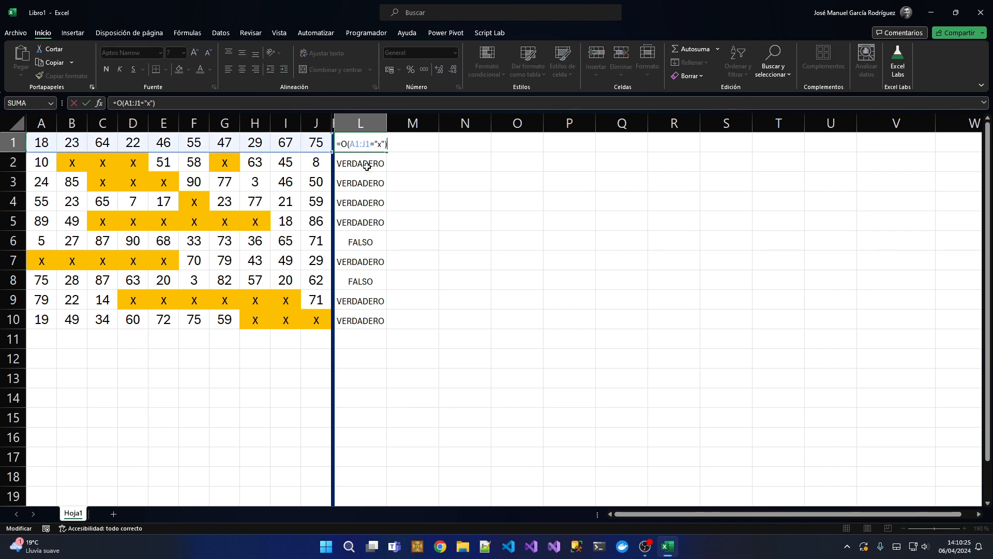
pyautogui.press('Left')
pyautogui.press('Left')
pyautogui.press('Left')
pyautogui.press('Left')
pyautogui.press('Left')
pyautogui.press('Left')
pyautogui.press('Left')
pyautogui.write('si(')
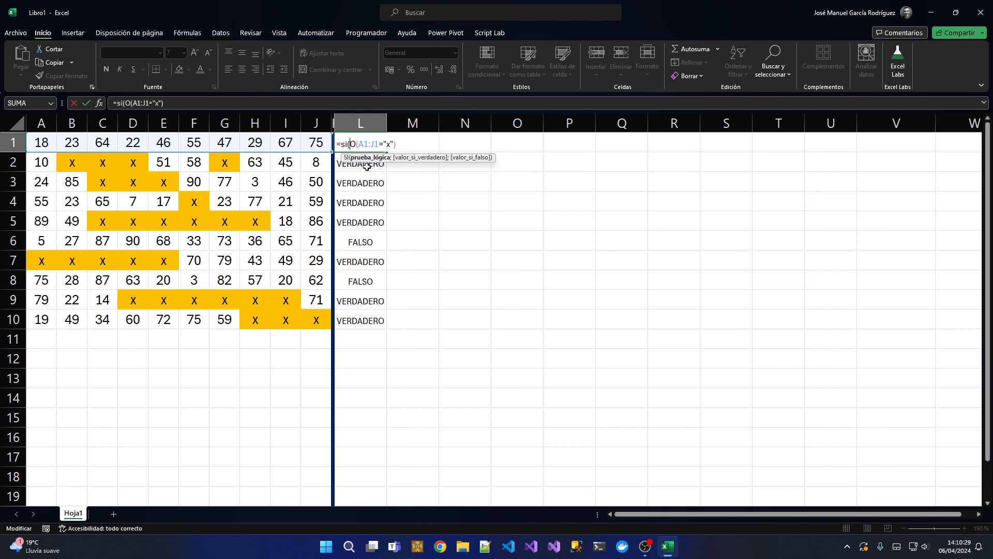
pyautogui.write(';')
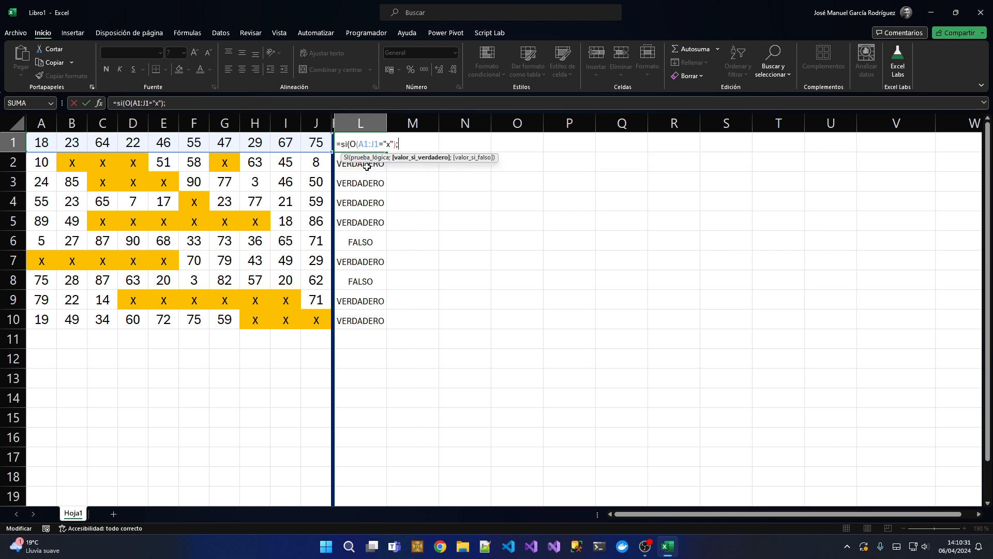
pyautogui.write('fila();')
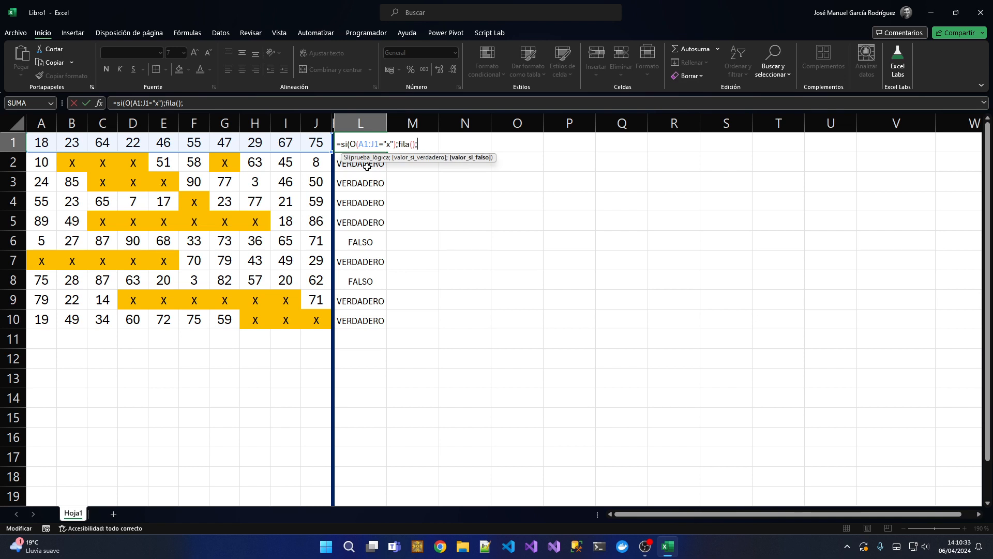
pyautogui.write('"")')
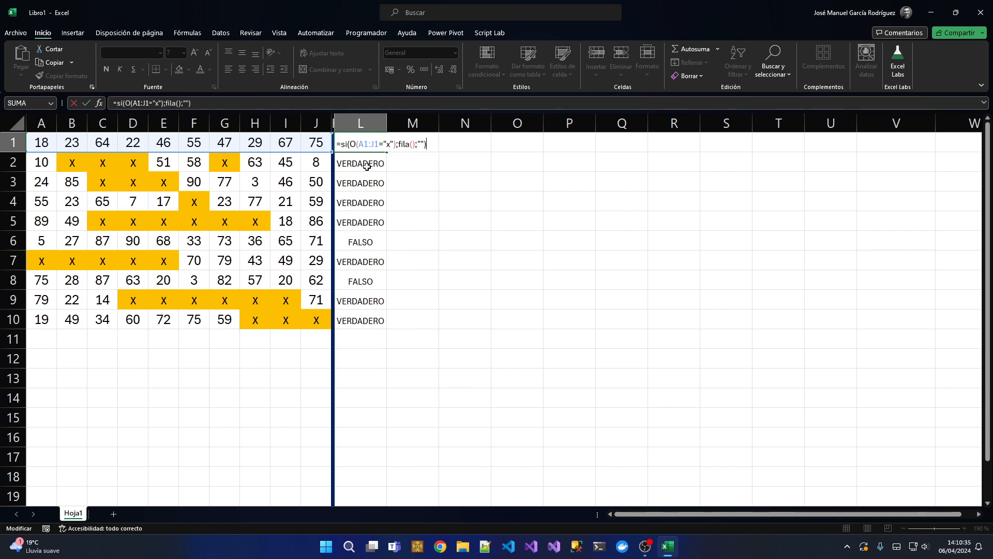
pyautogui.hotkey('ctrl', 'Return')
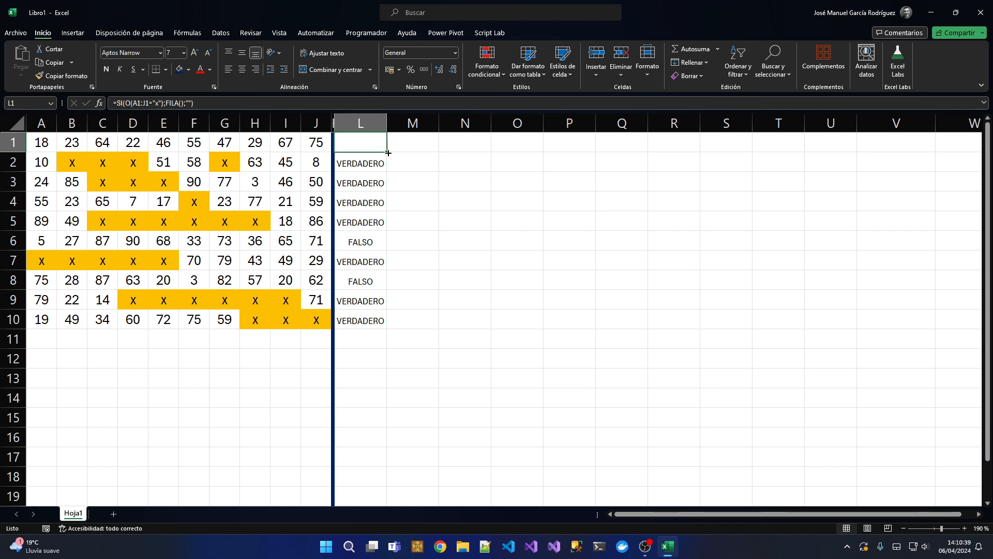
# Step: Copy the row-number formula from L1 down to L10 and check the copied formulas in column L
pyautogui.moveTo(388, 152); pyautogui.dragTo(386, 329)
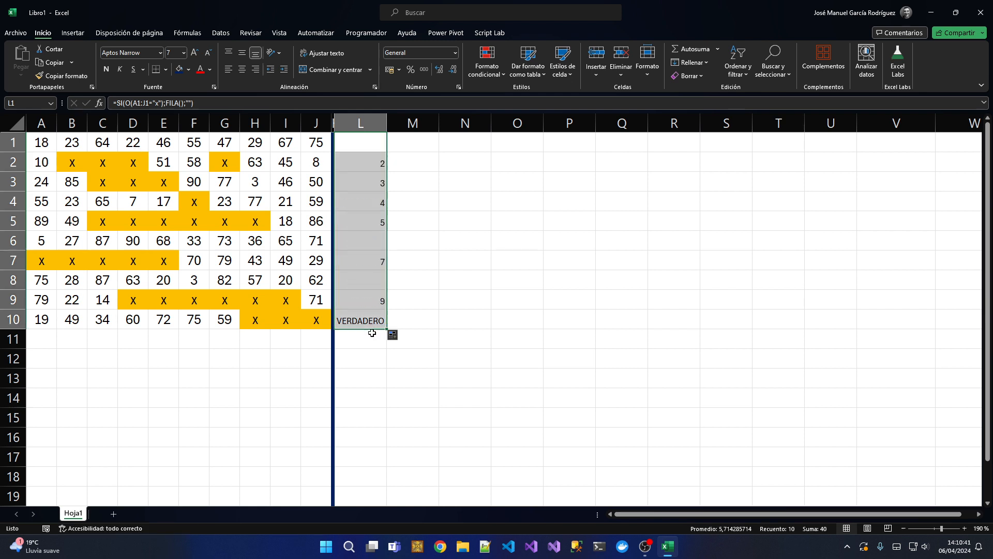
pyautogui.click(367, 167)
pyautogui.click(370, 187)
pyautogui.click(372, 224)
pyautogui.click(371, 276)
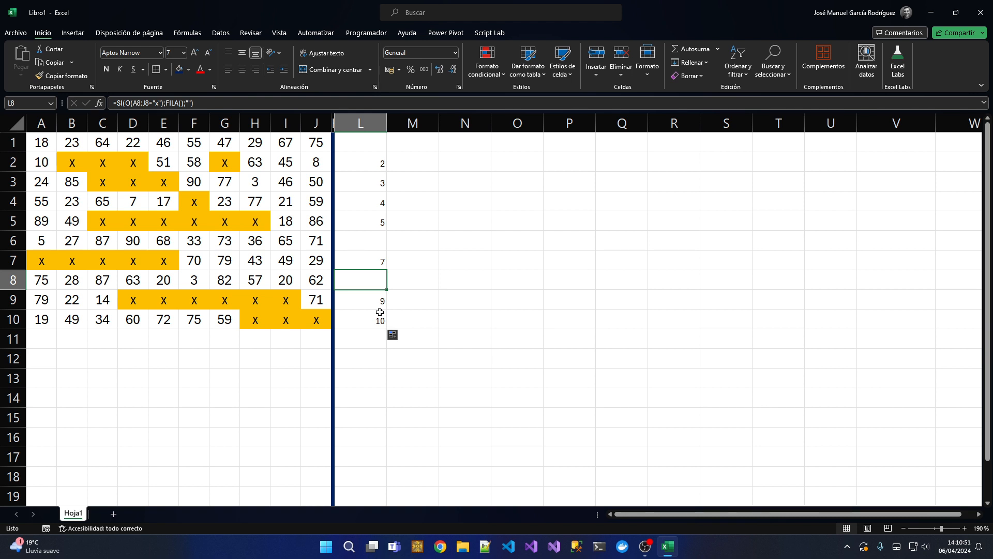
pyautogui.press('Up')
pyautogui.press('Up')
pyautogui.press('Up')
pyautogui.press('Up')
pyautogui.press('Up')
pyautogui.press('Up')
pyautogui.press('Up')
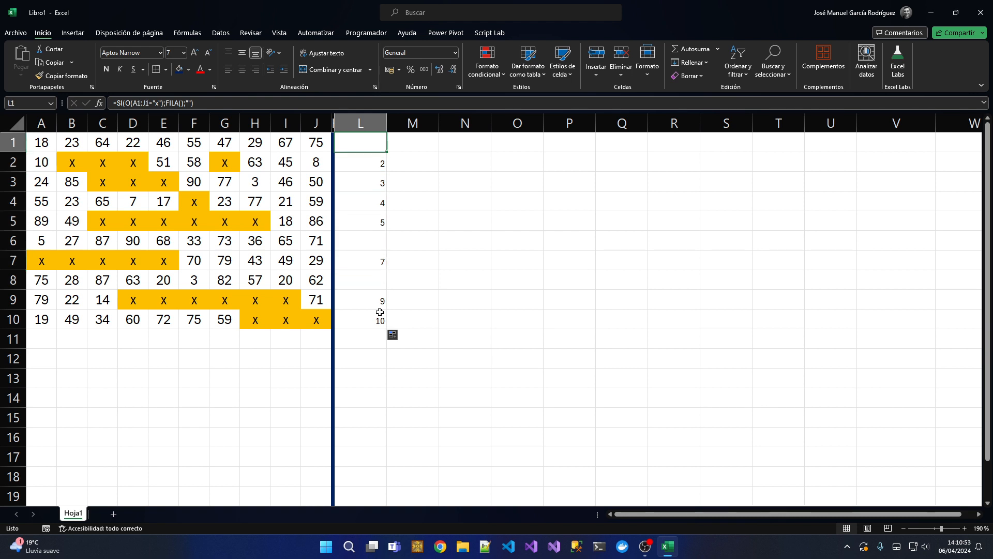
pyautogui.press('Right')
pyautogui.press('Left')
pyautogui.moveTo(430, 149); pyautogui.dragTo(920, 148)
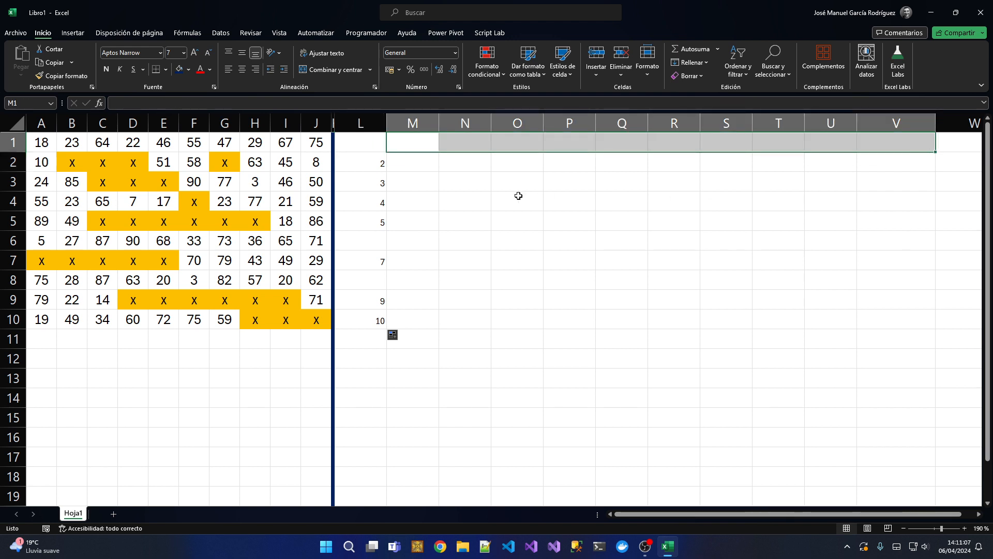
pyautogui.moveTo(391, 163); pyautogui.dragTo(847, 168)
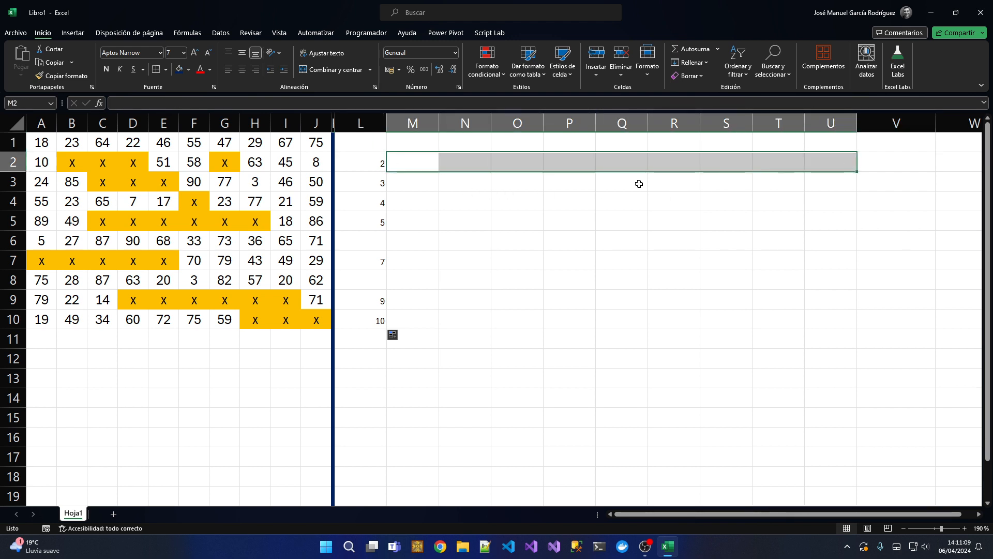
pyautogui.click(410, 143)
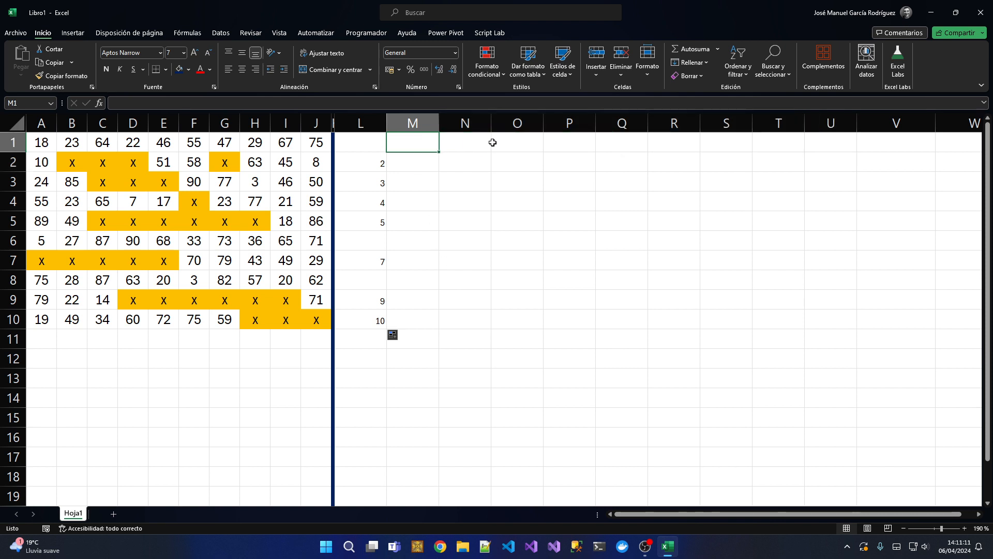
pyautogui.click(559, 143)
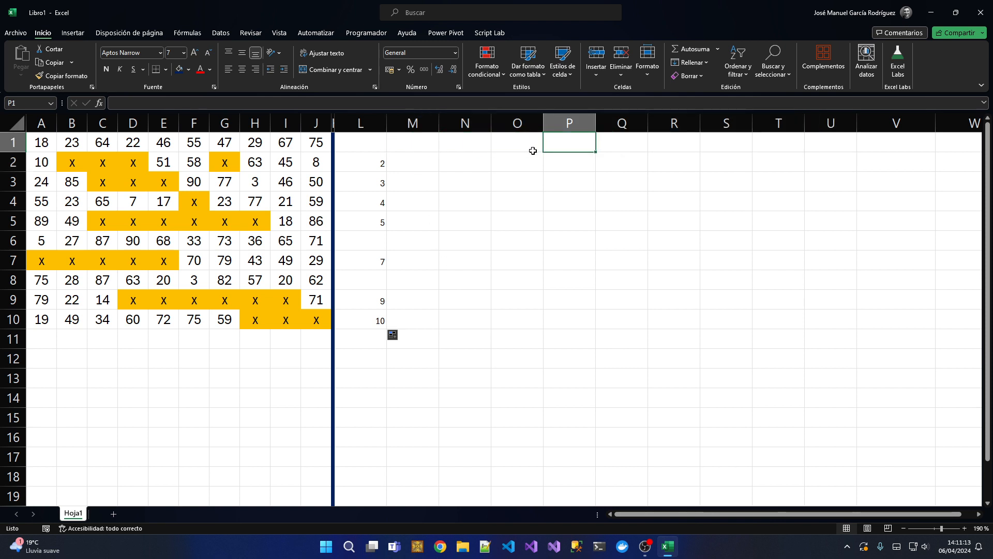
# Step: Enter =K.ESIMO.MENOR(L1:L10;1) in M1 to return the smallest row number from column L
pyautogui.click(424, 149)
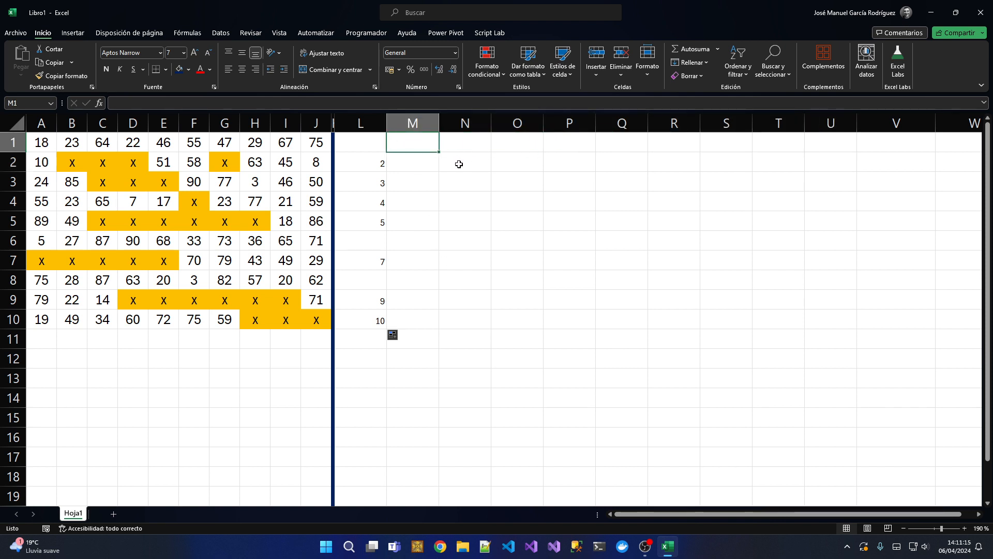
pyautogui.write('=k.')
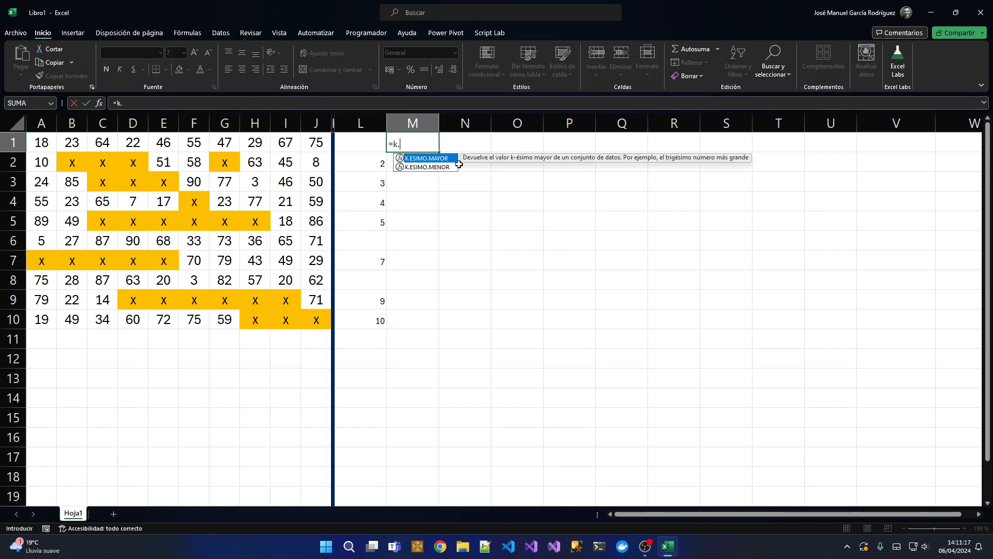
pyautogui.press('Down')
pyautogui.press('Tab')
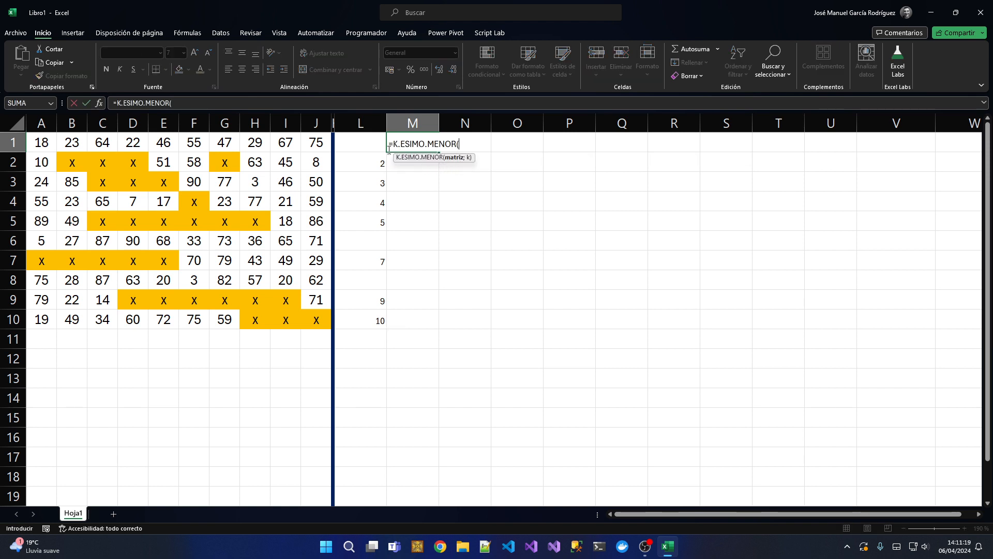
pyautogui.moveTo(362, 145); pyautogui.dragTo(368, 317)
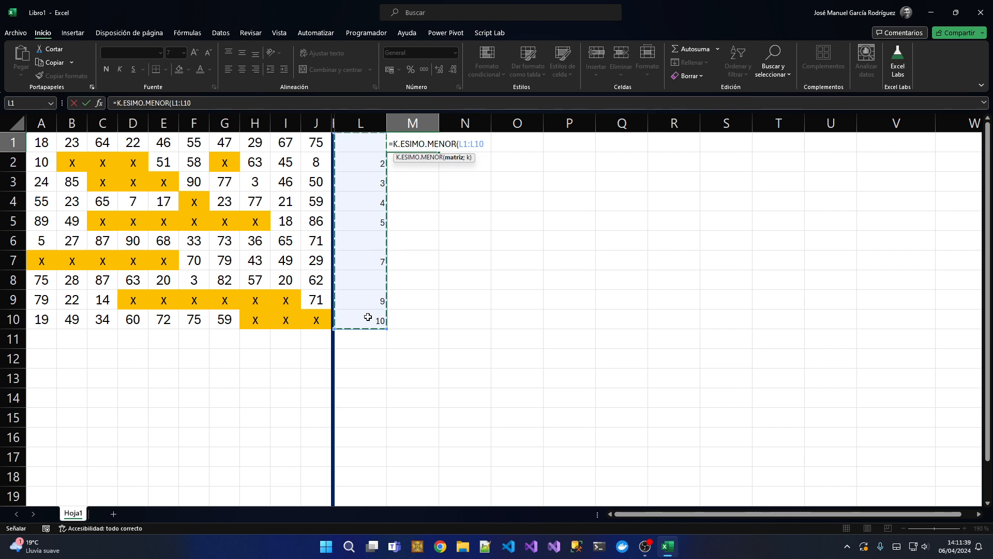
pyautogui.write(';')
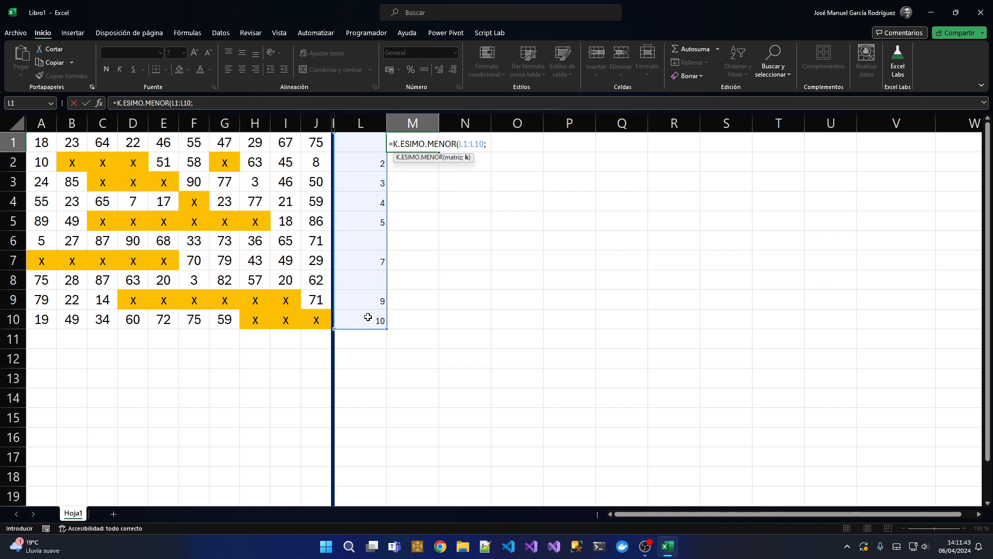
pyautogui.write('1)')
pyautogui.press('Return')
pyautogui.press('Up')
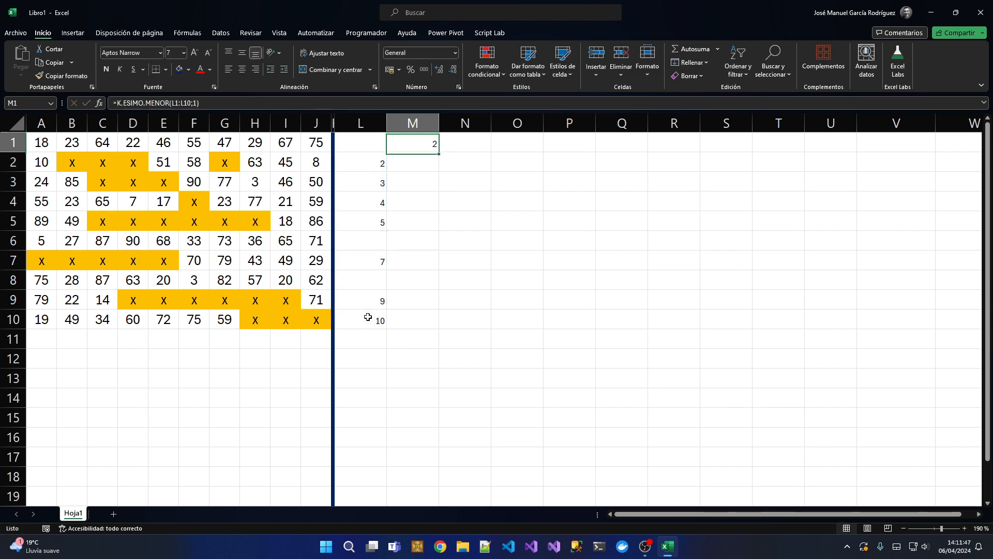
pyautogui.press('F2')
pyautogui.press('Left')
pyautogui.press('BackSpace')
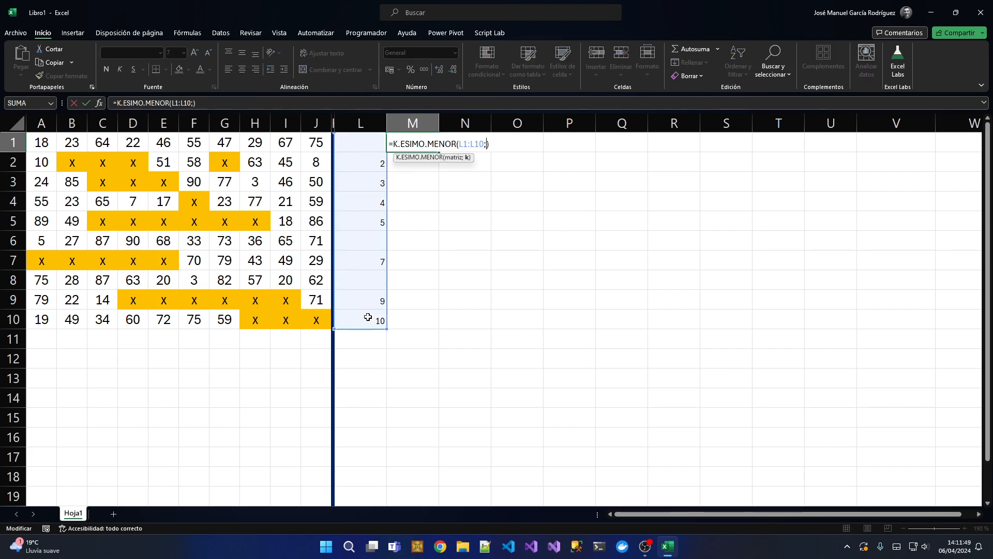
pyautogui.write('2')
pyautogui.press('BackSpace')
pyautogui.write('1')
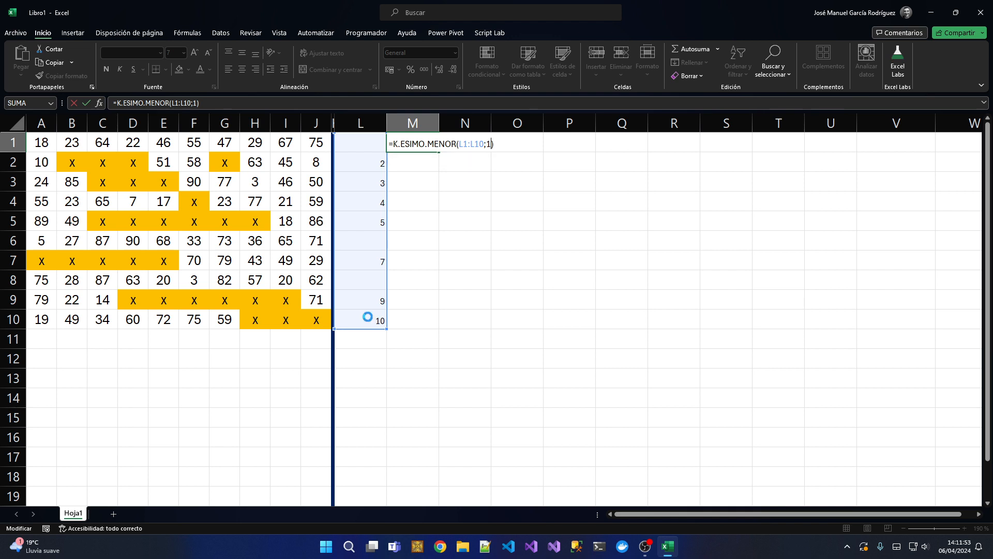
pyautogui.press('Return')
pyautogui.press('Up')
# Step: Change the k argument of the K.ESIMO.MENOR formula in M1 to 2
pyautogui.press('F2')
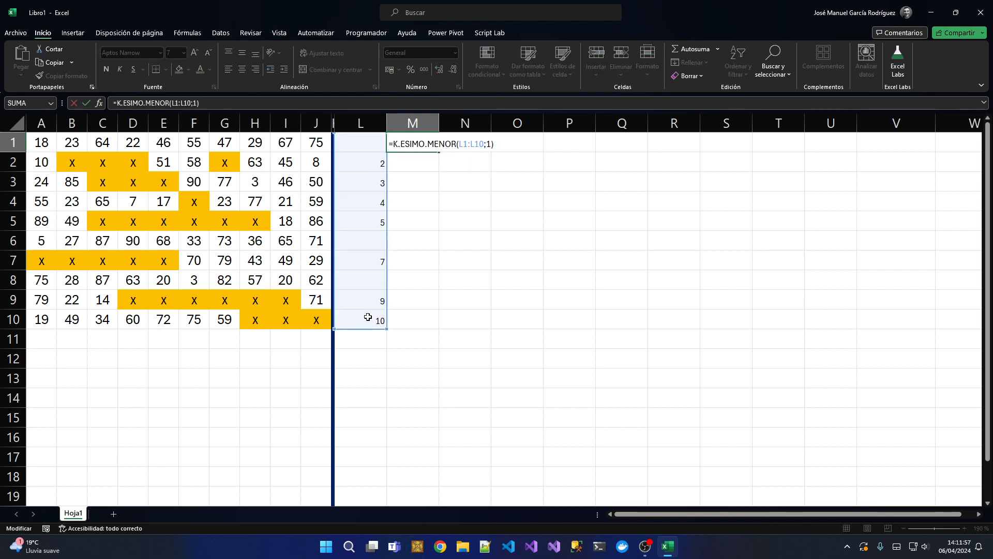
pyautogui.press('Left')
pyautogui.press('BackSpace')
pyautogui.write('2')
pyautogui.press('Return')
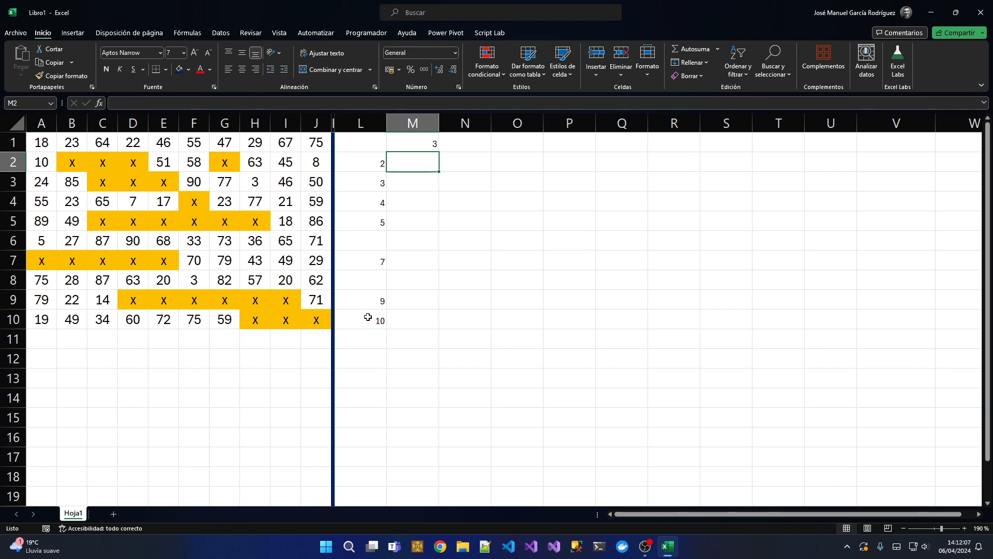
# Step: Replace the k argument of the K.ESIMO.MENOR formula in M1 with the array constant {1;2;3}
pyautogui.press('Up')
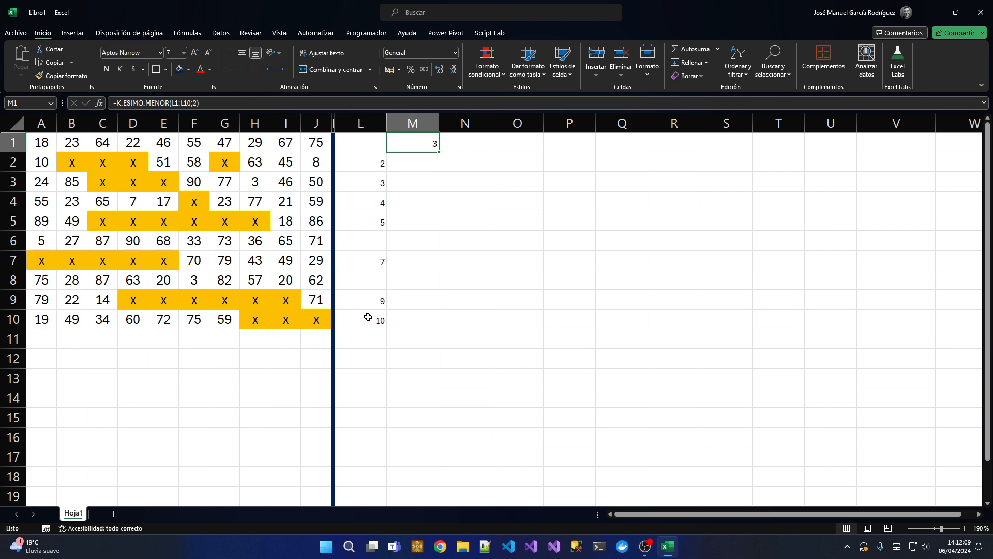
pyautogui.press('F2')
pyautogui.press('Left')
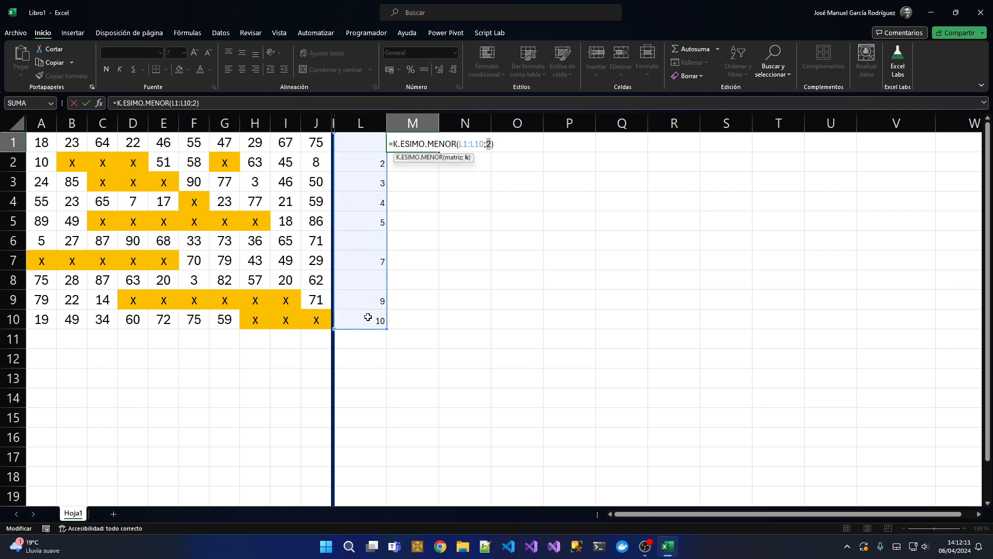
pyautogui.press('BackSpace')
pyautogui.write('(')
pyautogui.write('1;2;3')
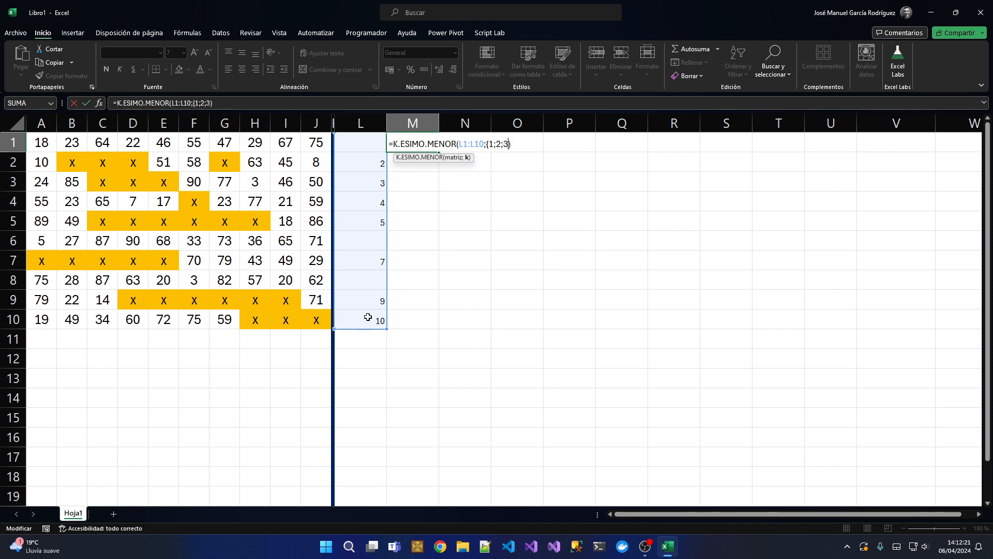
pyautogui.write('}')
pyautogui.press('Return')
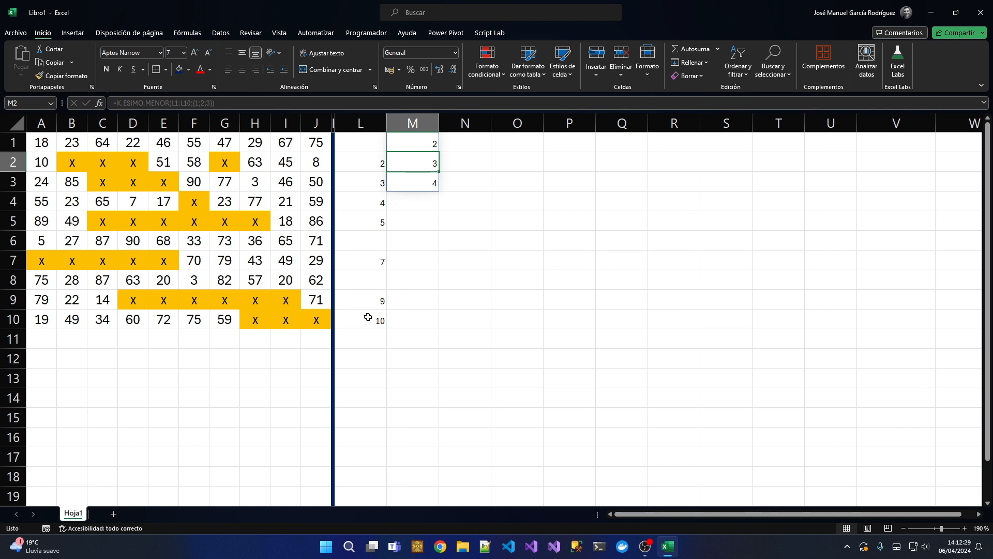
# Step: Examine the spilled range M1:M3 and the array constant in the formula that produces it
pyautogui.press('Up')
pyautogui.hotkey('shift', 'Down')
pyautogui.hotkey('shift', 'Down')
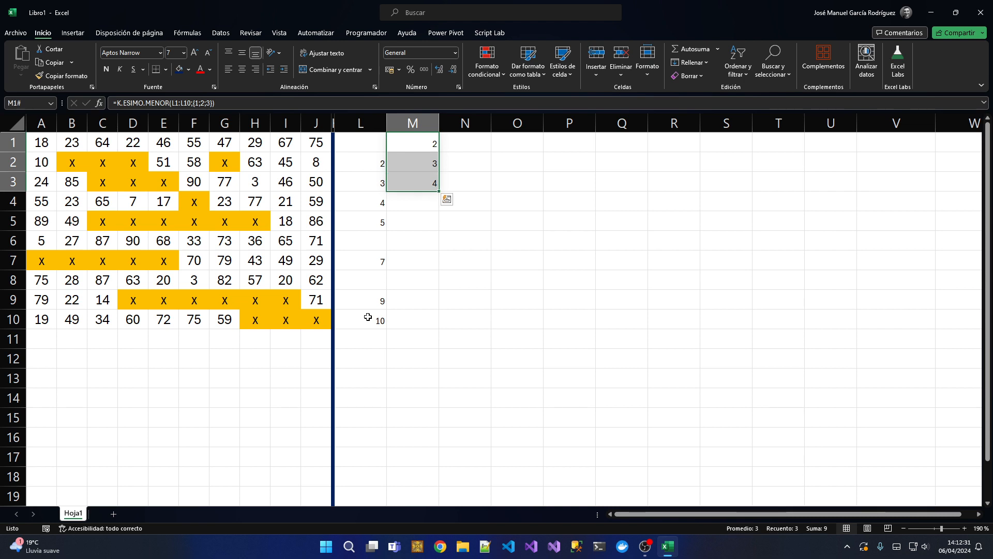
pyautogui.press('F2')
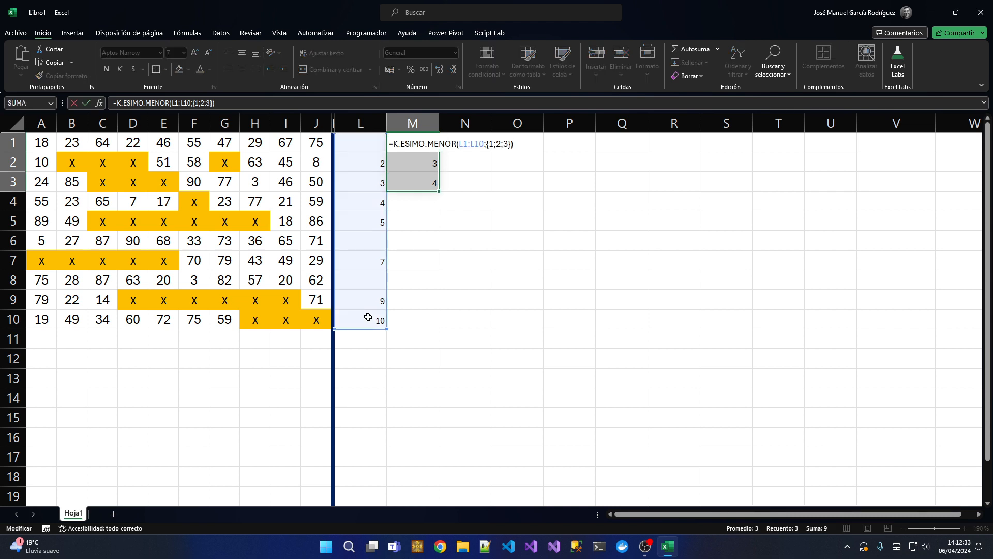
pyautogui.press('Escape')
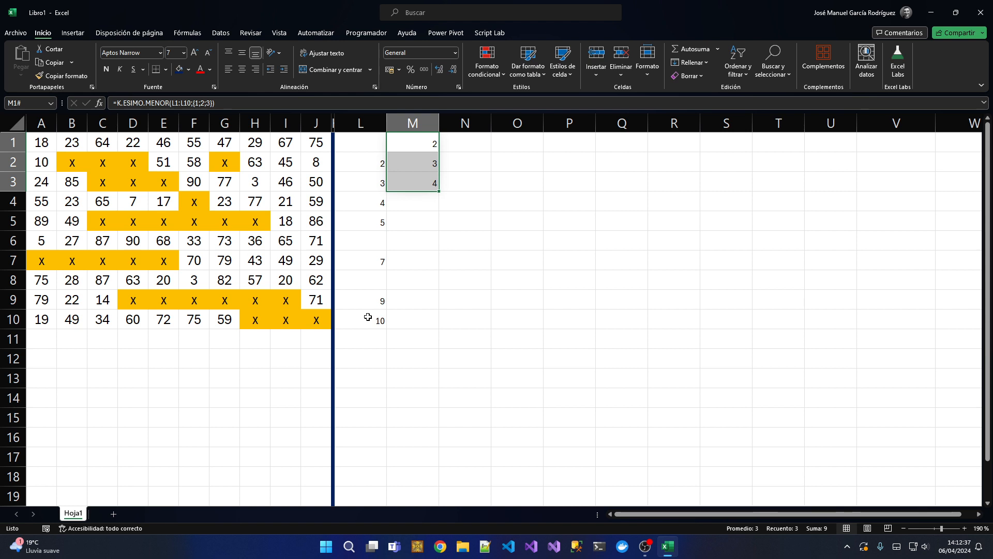
pyautogui.press('Down')
pyautogui.press('Up')
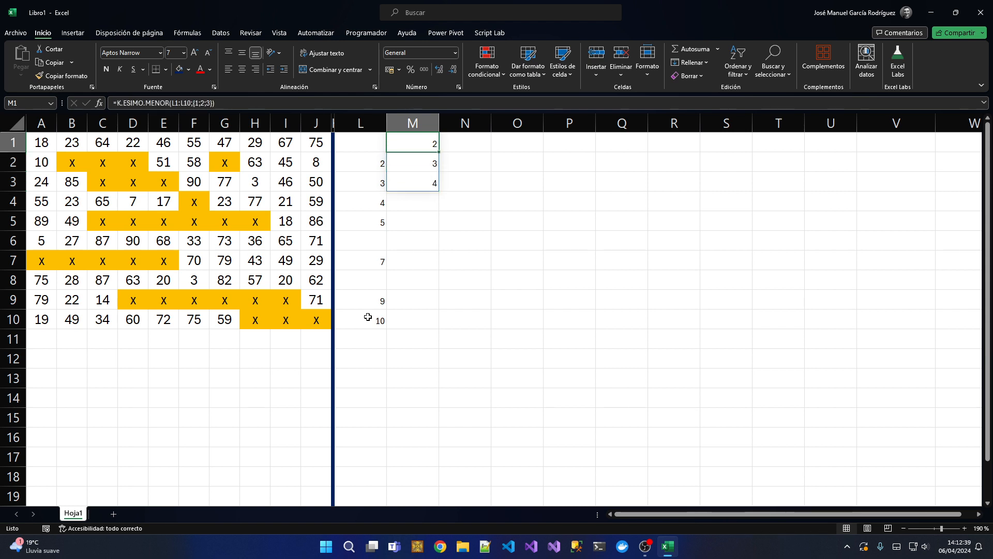
pyautogui.press('F2')
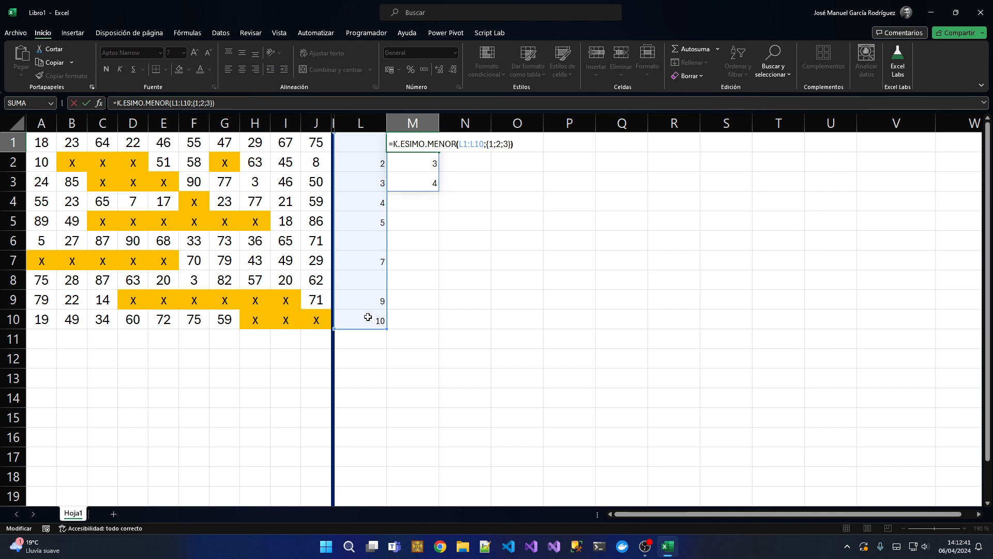
pyautogui.press('Left')
pyautogui.press('Left')
pyautogui.press('Left')
pyautogui.press('Left')
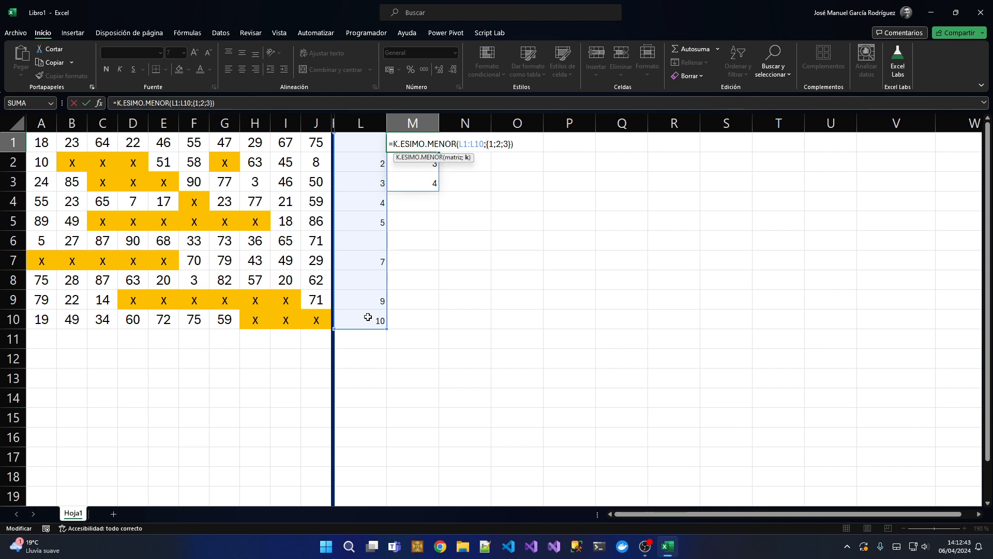
pyautogui.press('Escape')
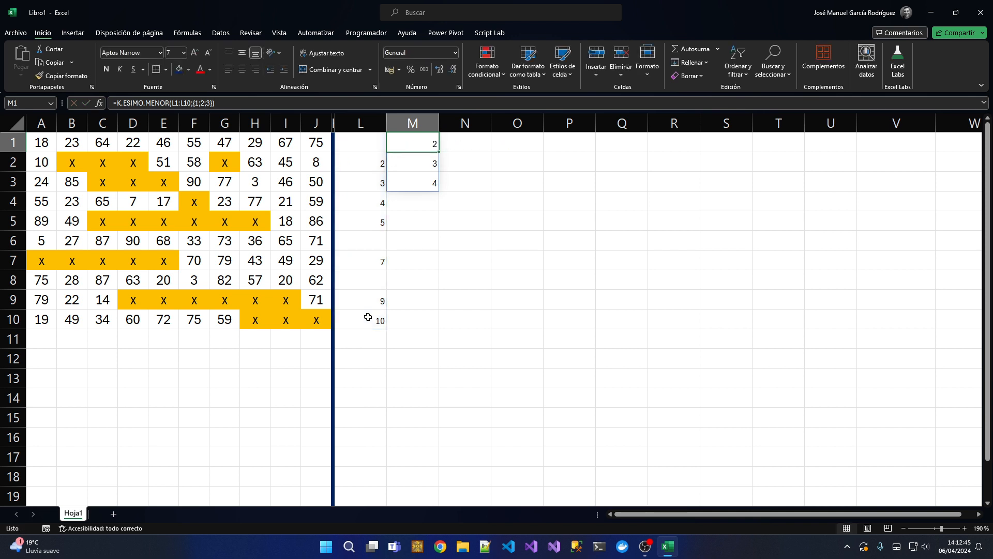
# Step: Enter =FILA(1:5) in O2 to generate a vertical sequence of row numbers
pyautogui.press('Right')
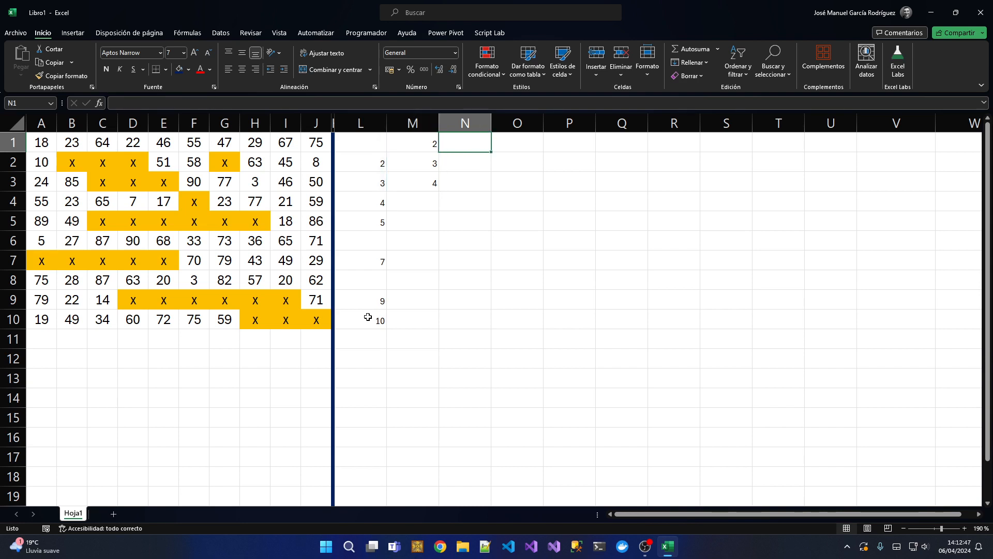
pyautogui.press('Right')
pyautogui.press('Down')
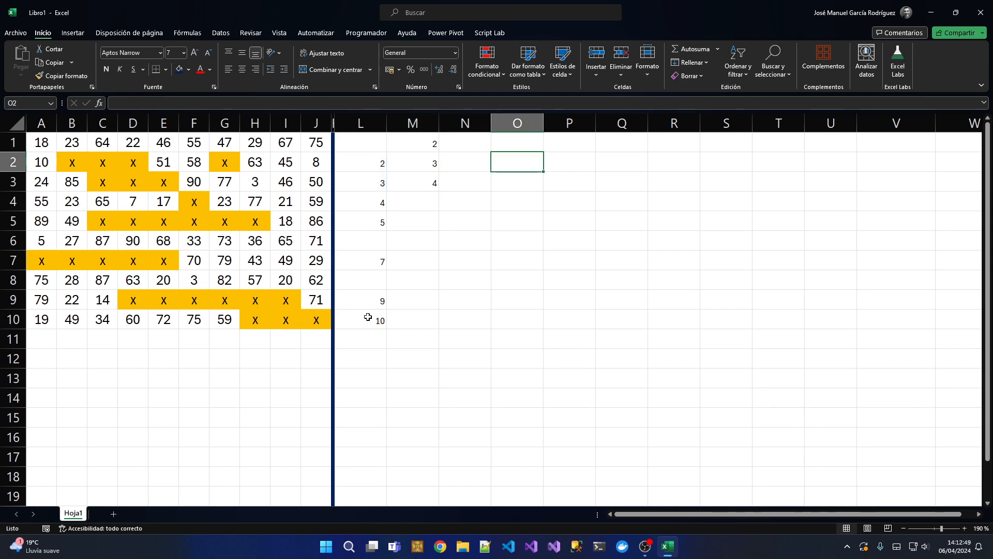
pyautogui.write('=fila(')
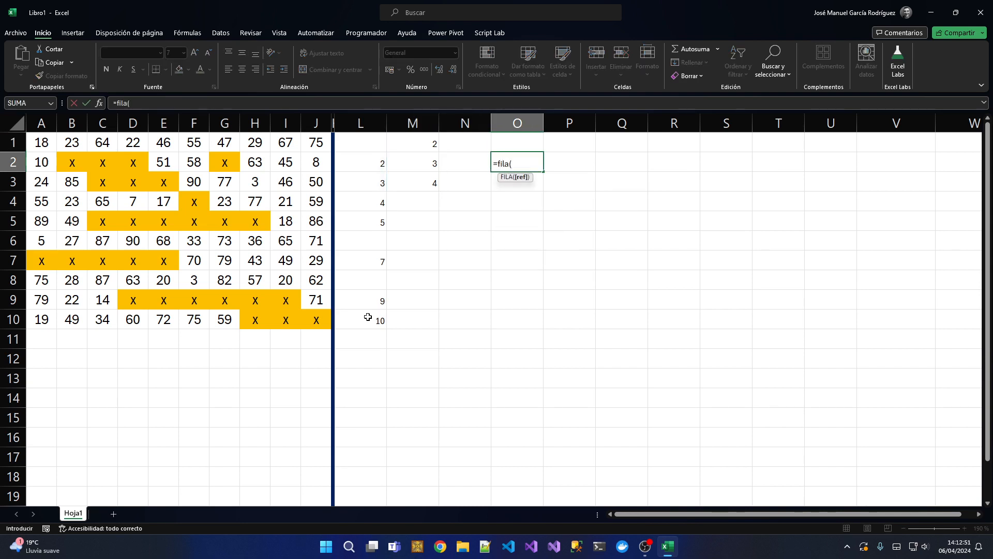
pyautogui.write('1:4')
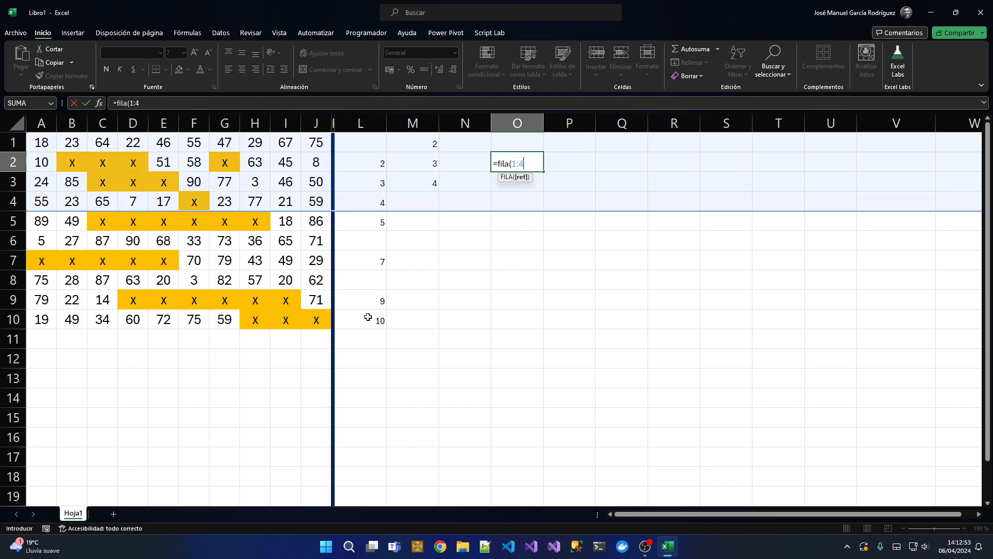
pyautogui.press('BackSpace')
pyautogui.write('5)')
pyautogui.press('Return')
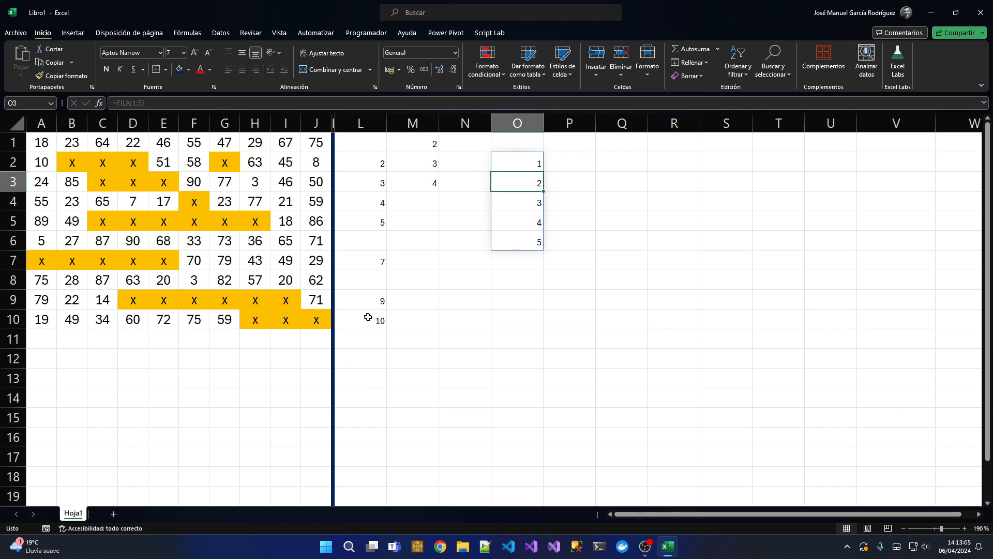
# Step: Change the starting row in the FILA formula in O2 to 3, giving =FILA(3:5)
pyautogui.press('Up')
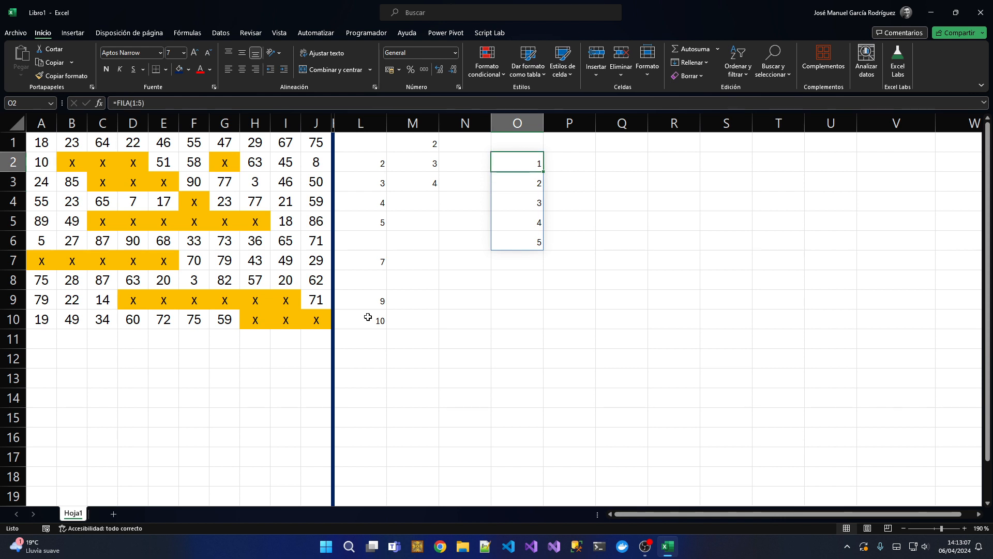
pyautogui.press('F2')
pyautogui.press('Left')
pyautogui.press('Left')
pyautogui.press('Left')
pyautogui.hotkey('shift', 'Left')
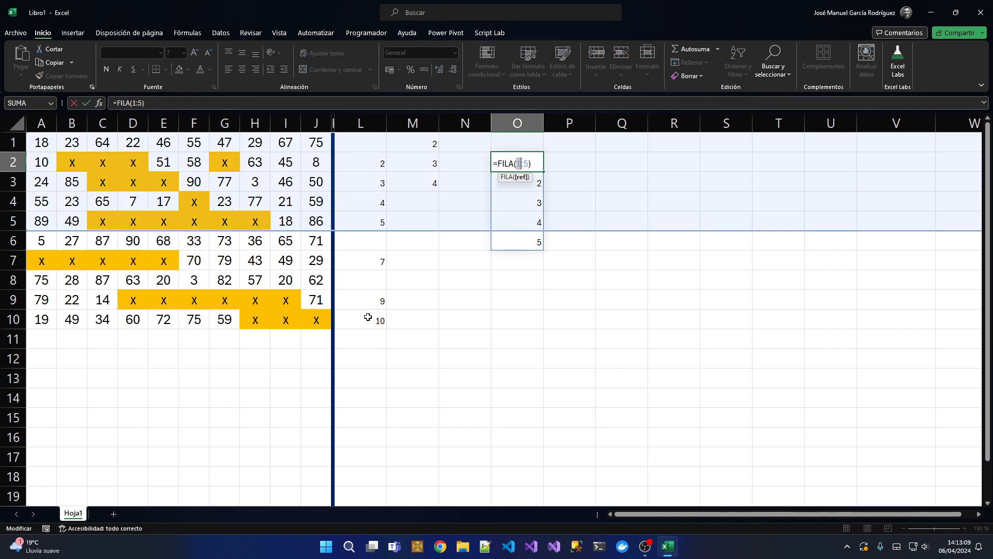
pyautogui.write('3')
pyautogui.press('Return')
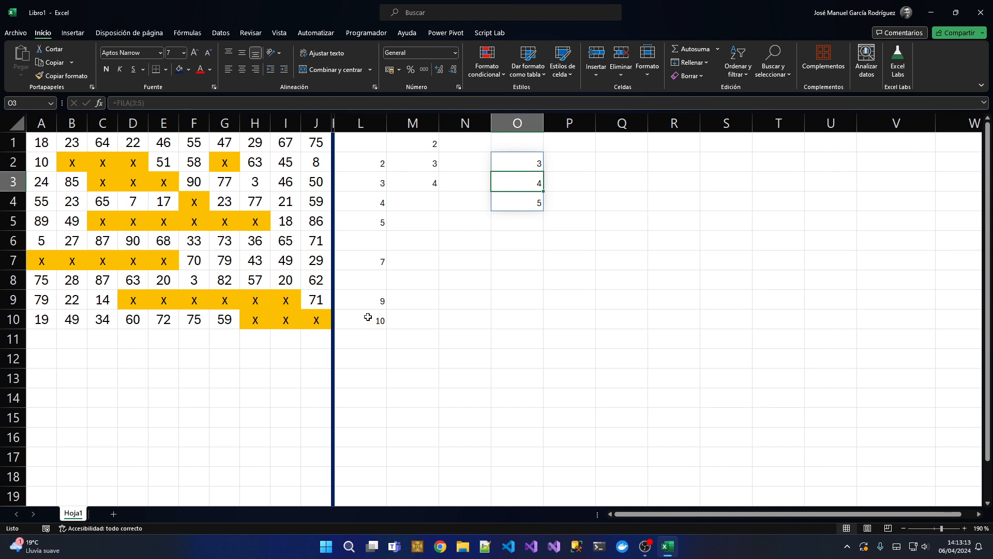
# Step: Examine the 3:5 row reference inside the FILA formula in O2
pyautogui.press('Up')
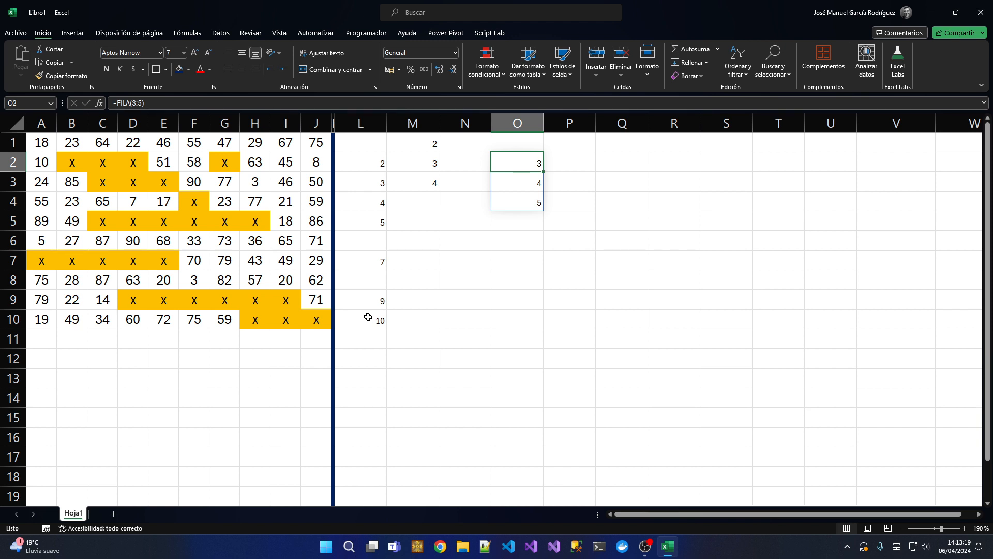
pyautogui.press('F2')
pyautogui.press('Left')
pyautogui.press('Left')
pyautogui.press('Left')
pyautogui.press('Left')
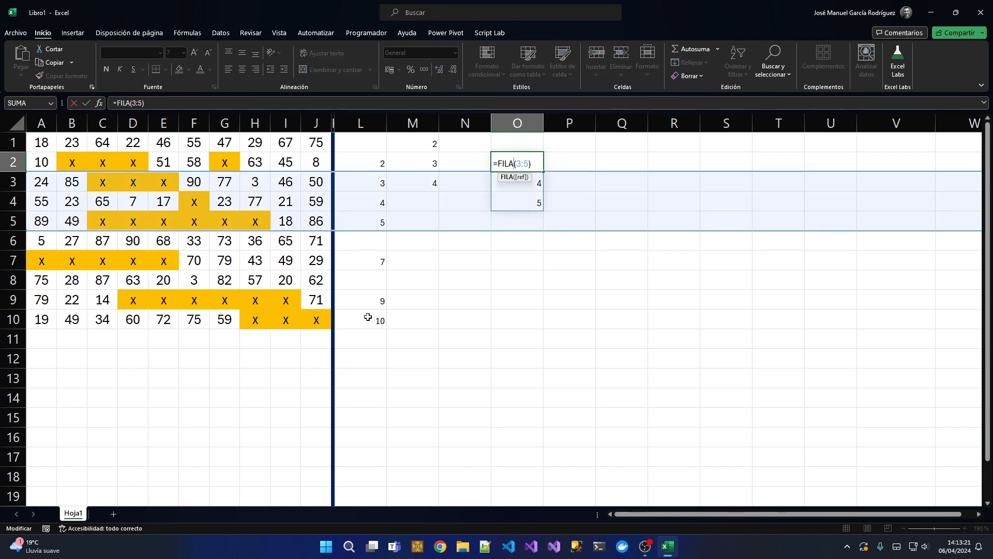
pyautogui.hotkey('shift', 'Right')
pyautogui.hotkey('shift', 'Right')
pyautogui.hotkey('shift', 'Right')
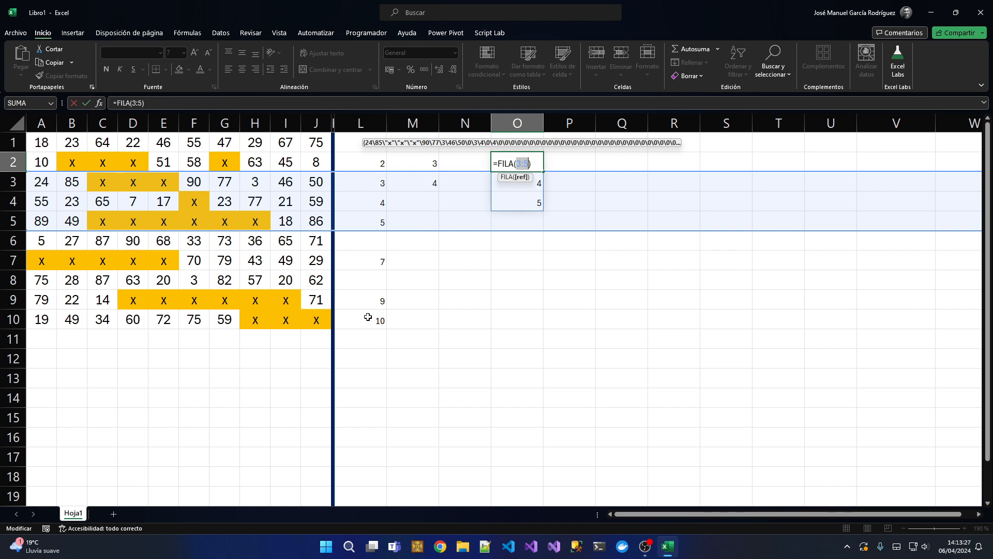
pyautogui.press('Return')
# Step: Enter =CONTAR(L1:L10) in O6 to count the numeric cells in L1:L10
pyautogui.press('Down')
pyautogui.press('Down')
pyautogui.press('Down')
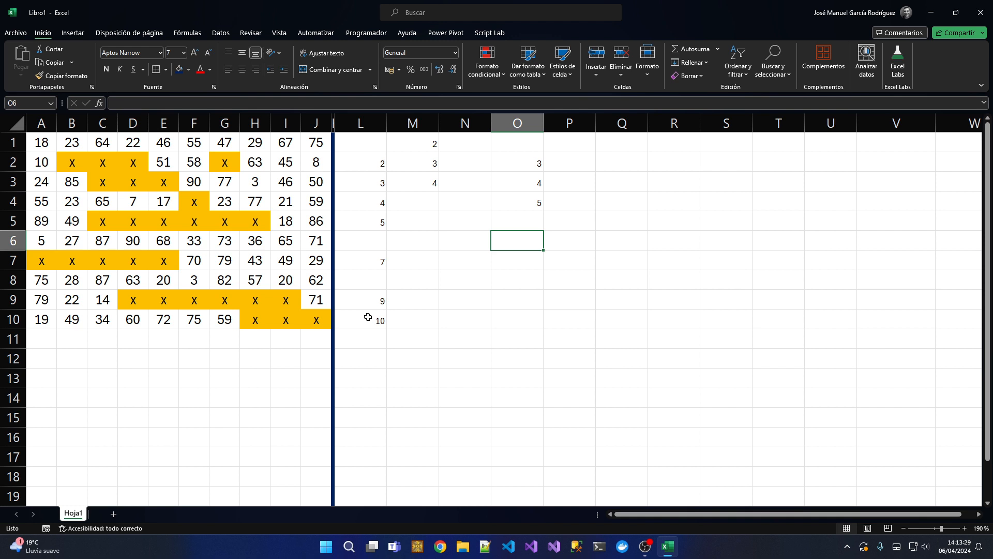
pyautogui.write('=onta')
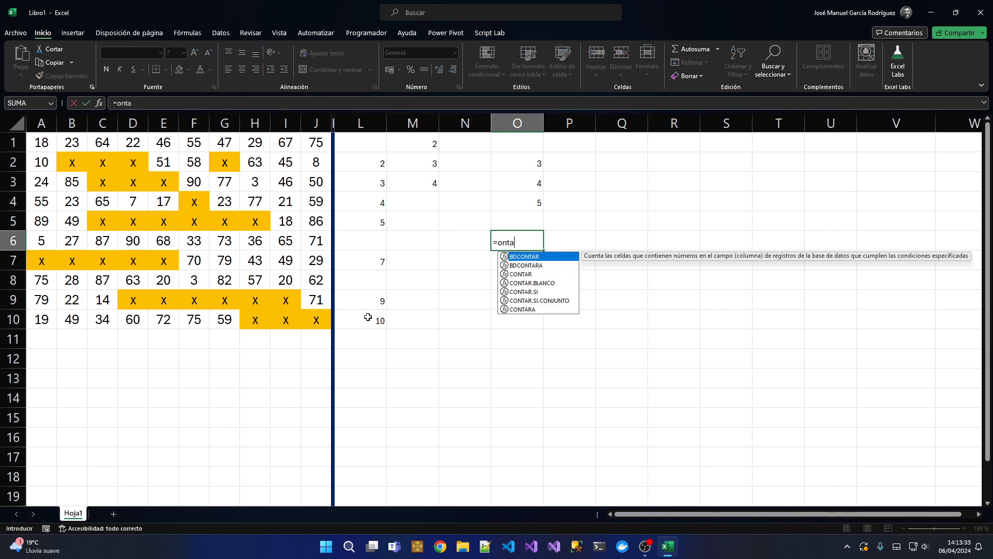
pyautogui.press('Down')
pyautogui.press('Down')
pyautogui.press('Tab')
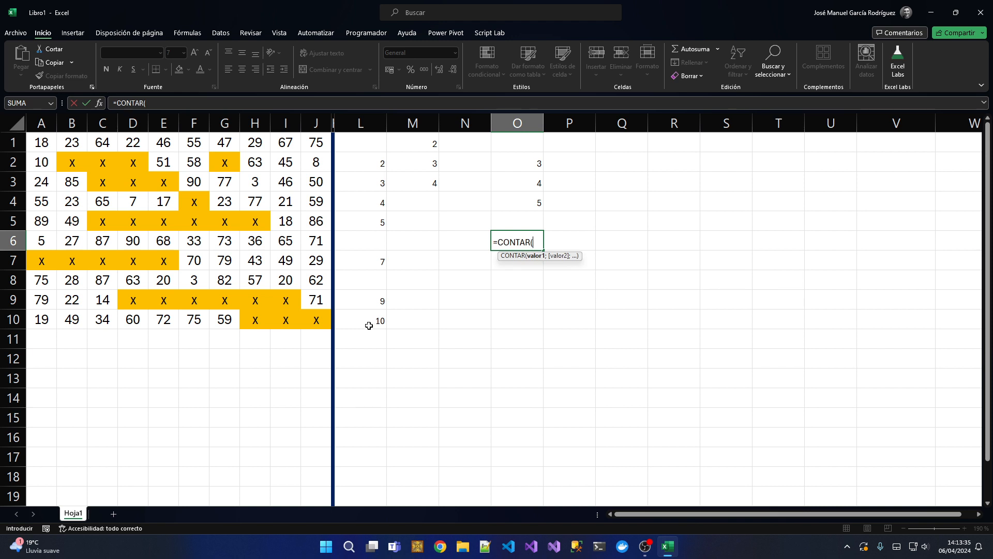
pyautogui.moveTo(377, 143); pyautogui.dragTo(367, 321)
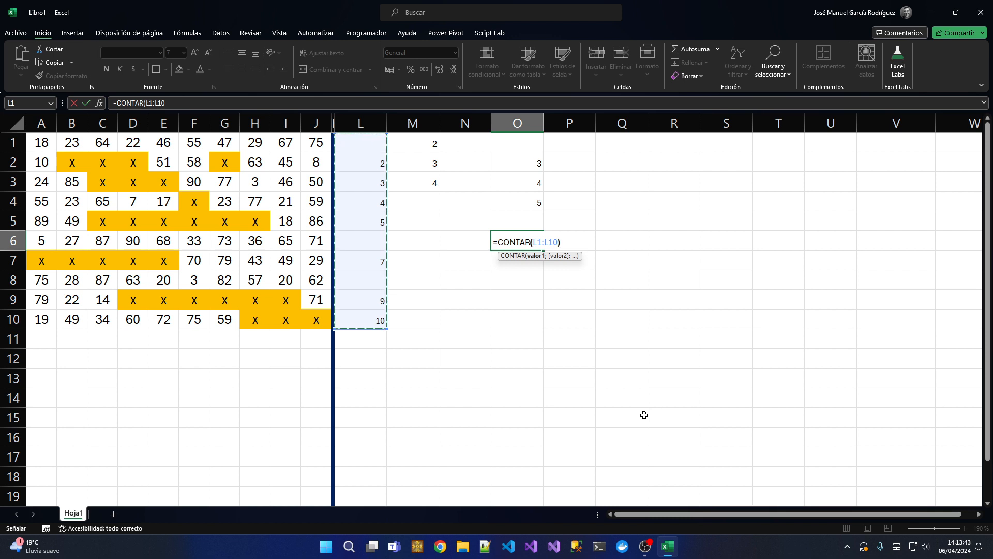
pyautogui.press('Return')
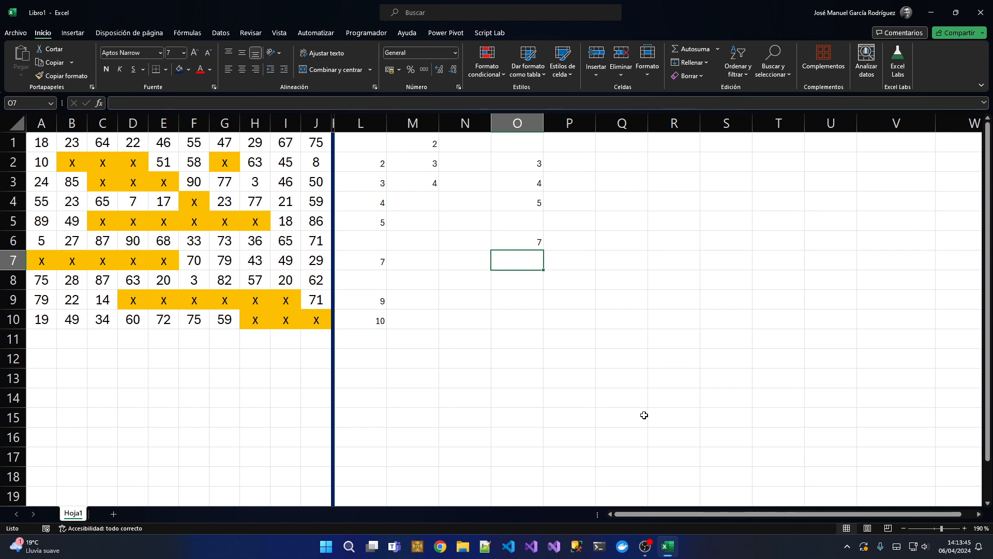
# Step: Replace the formula in L7 with the text hola to test the count in O6, and undo the replacement
pyautogui.press('Left')
pyautogui.press('Left')
pyautogui.press('Left')
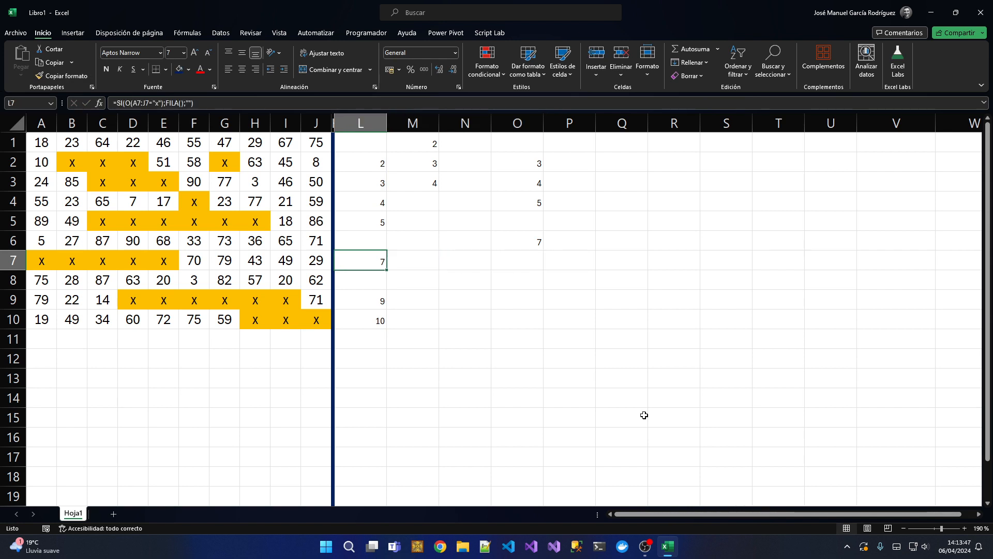
pyautogui.write('hola')
pyautogui.press('Return')
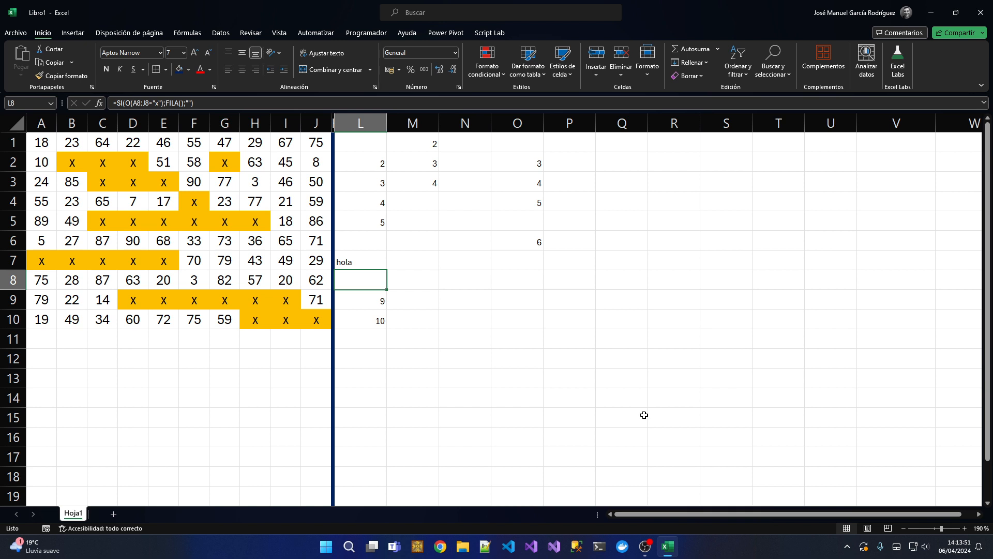
pyautogui.press('Up')
pyautogui.hotkey('ctrl', 'z')
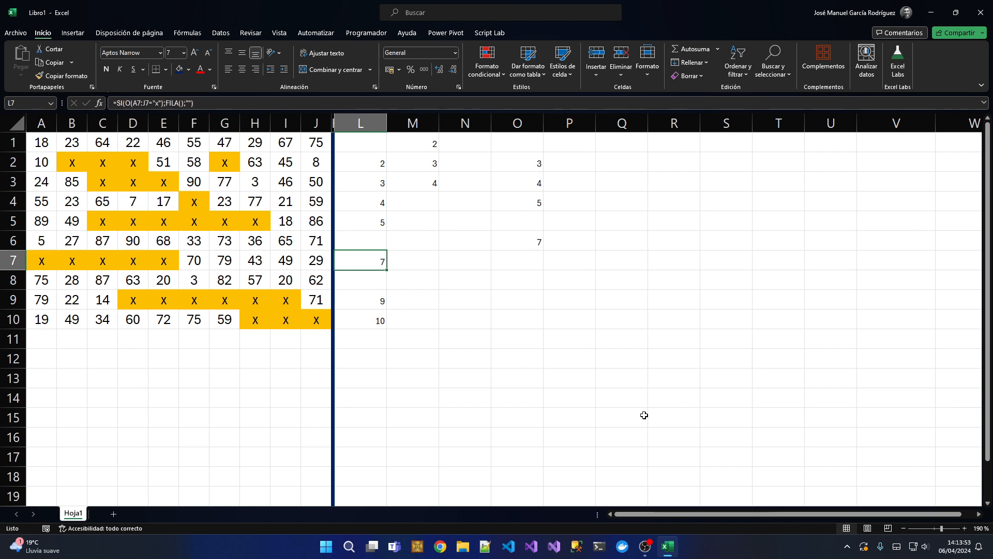
# Step: Enter =CONTARA(L1:L10) in O7 to count the non-empty cells in L1:L10
pyautogui.press('Right')
pyautogui.press('Right')
pyautogui.press('Right')
pyautogui.write('=conta')
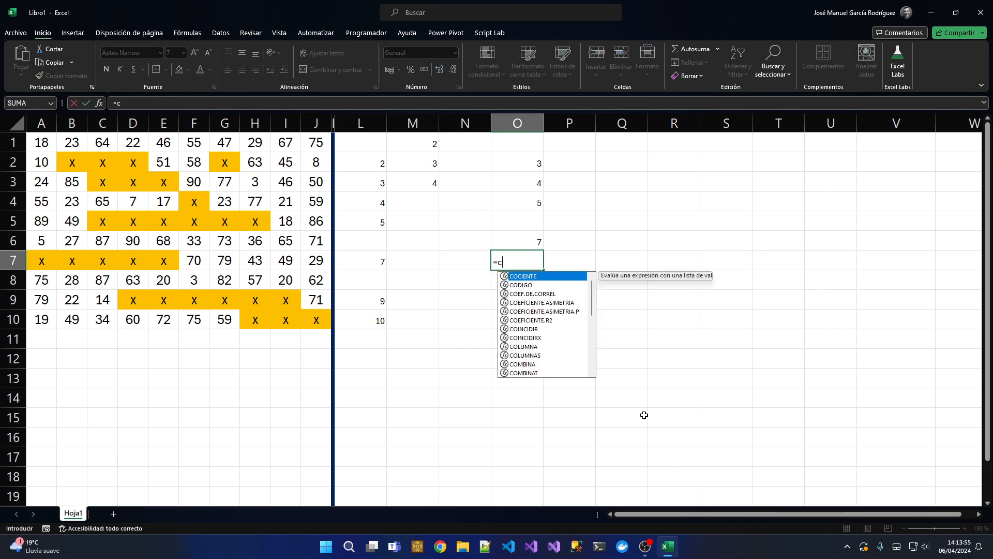
pyautogui.press('Down')
pyautogui.press('Down')
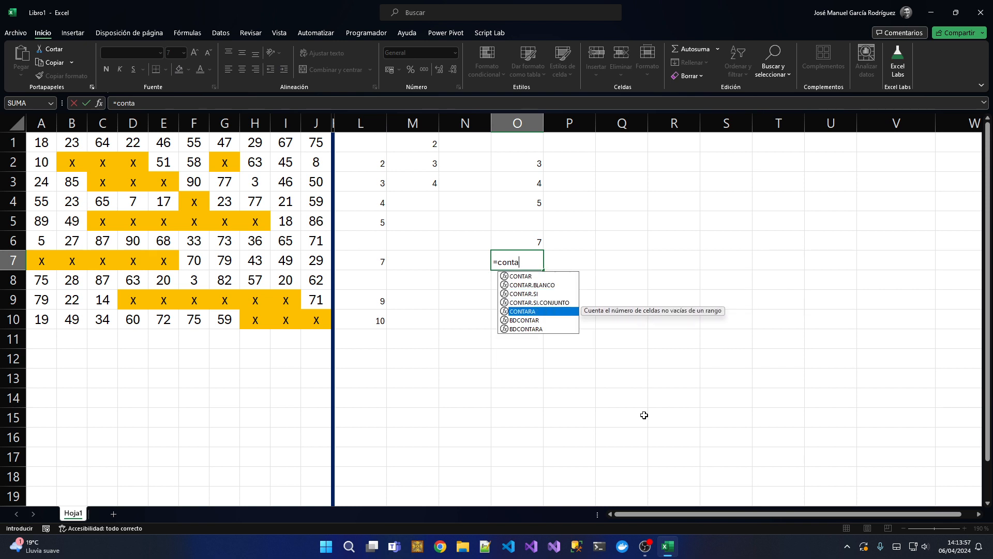
pyautogui.press('Tab')
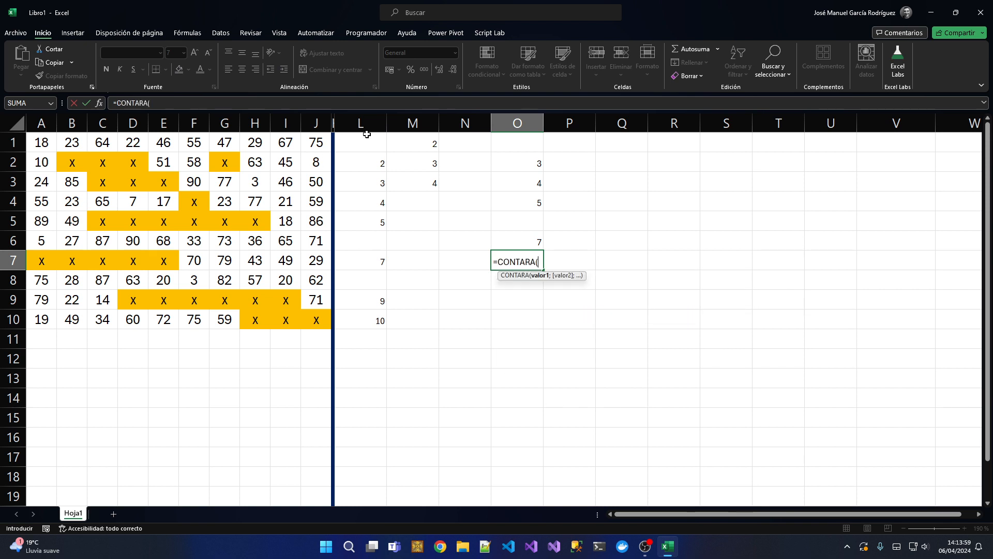
pyautogui.moveTo(364, 136); pyautogui.dragTo(359, 318)
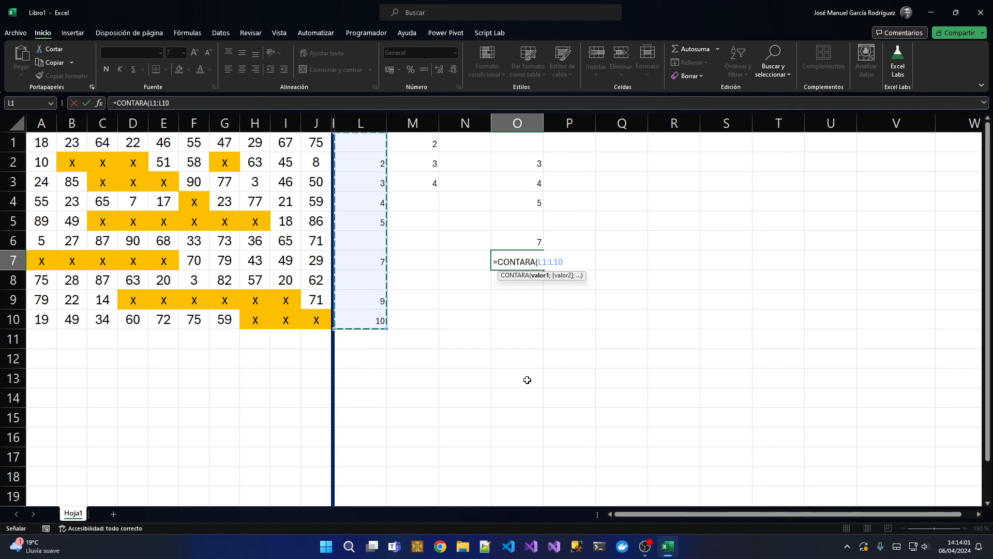
pyautogui.write(')')
pyautogui.press('Return')
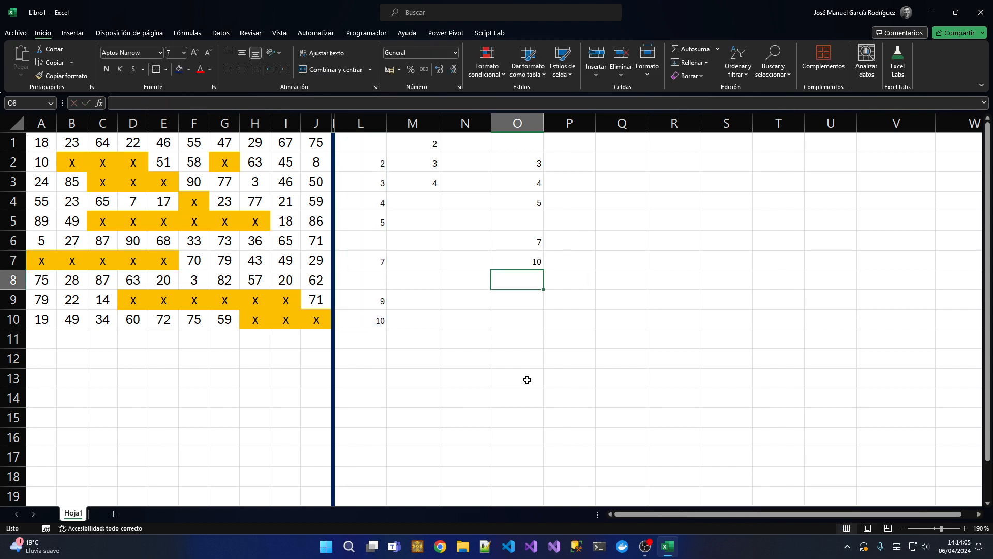
# Step: Extend the range of the CONTARA formula in O7 to L1:L11
pyautogui.press('Up')
pyautogui.press('F2')
pyautogui.press('Left')
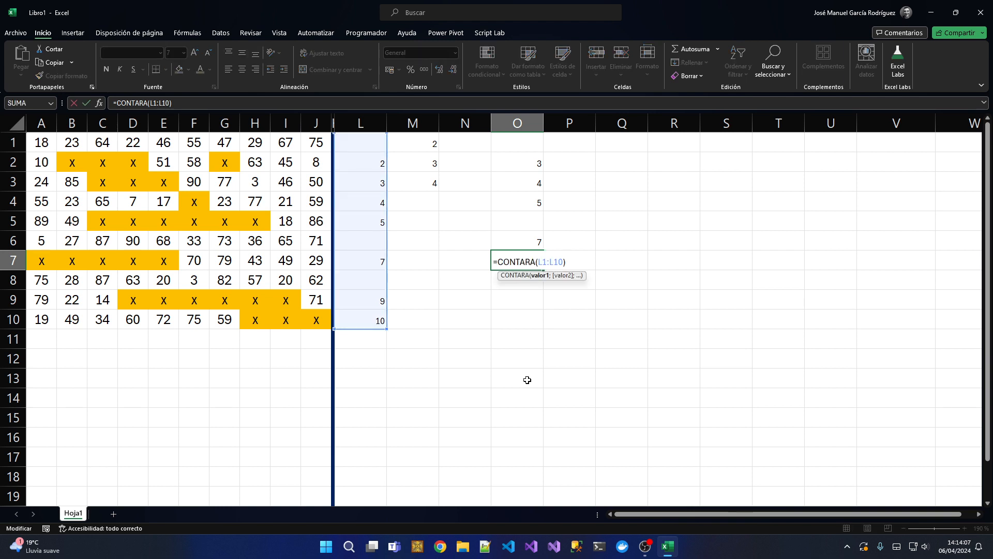
pyautogui.press('BackSpace')
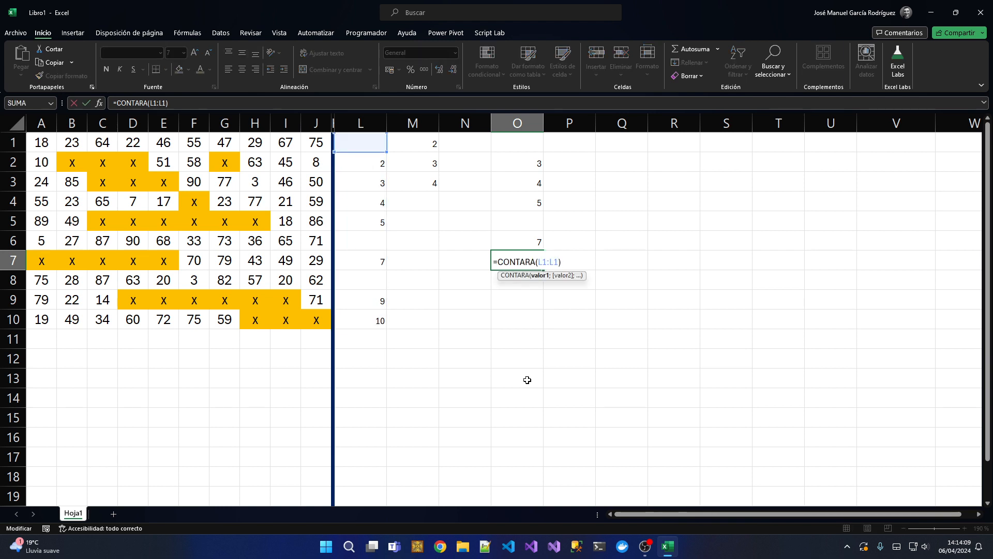
pyautogui.write('1')
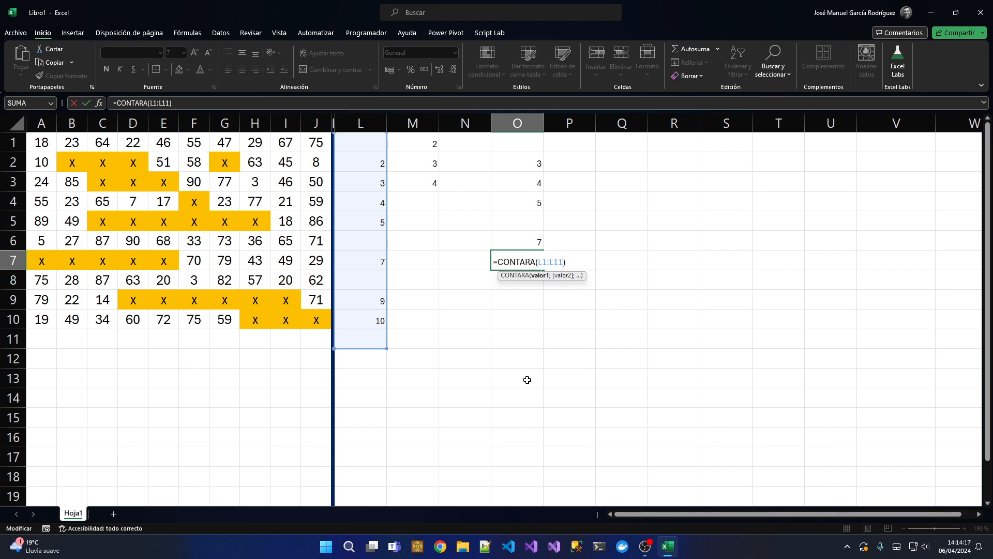
pyautogui.press('Return')
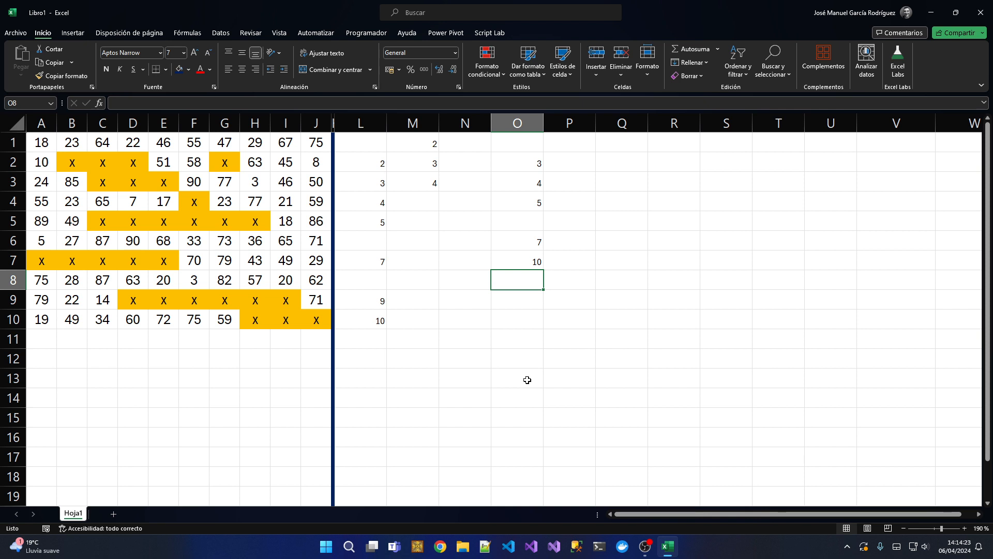
# Step: Delete the formula in L8 to check its effect on CONTARA in O7, and undo the deletion
pyautogui.click(351, 339)
pyautogui.click(359, 284)
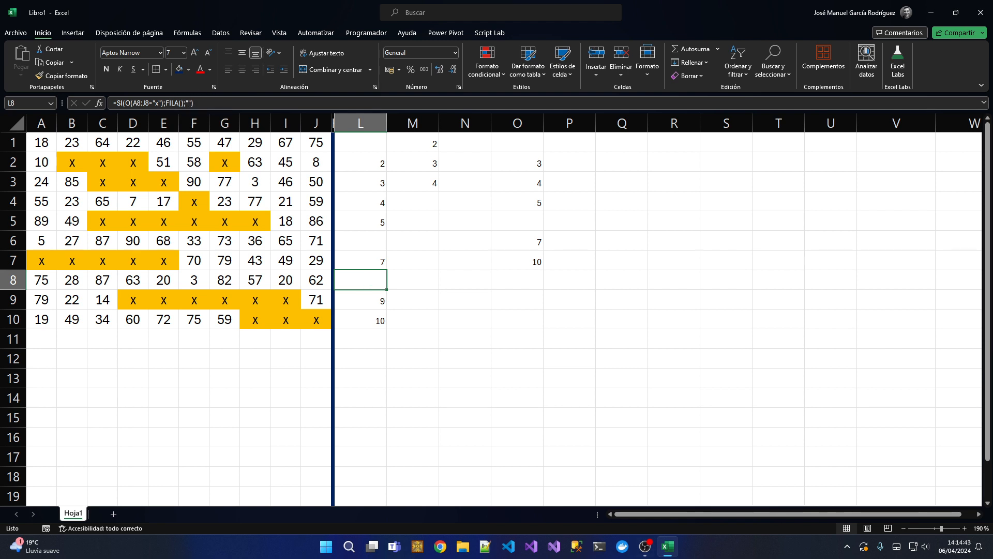
pyautogui.press('Delete')
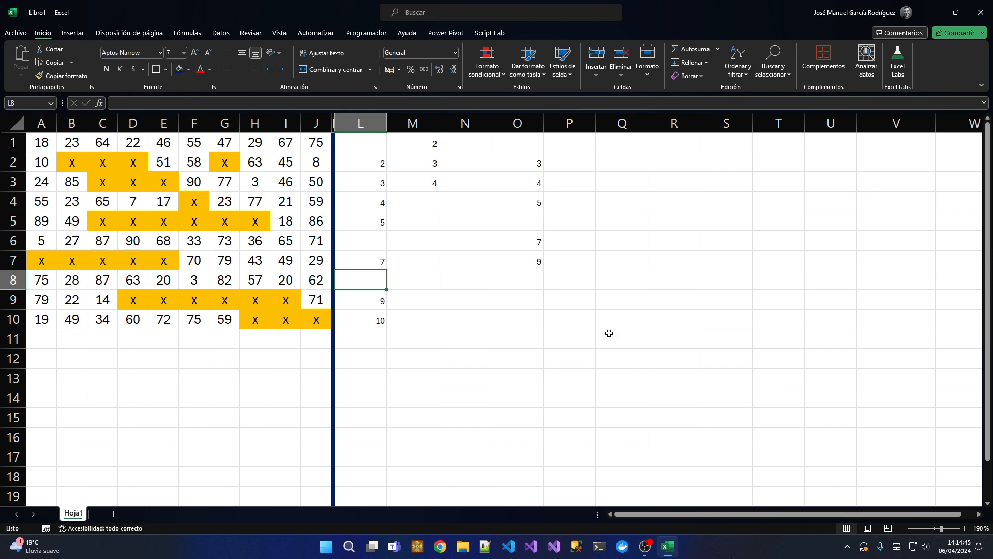
pyautogui.click(525, 262)
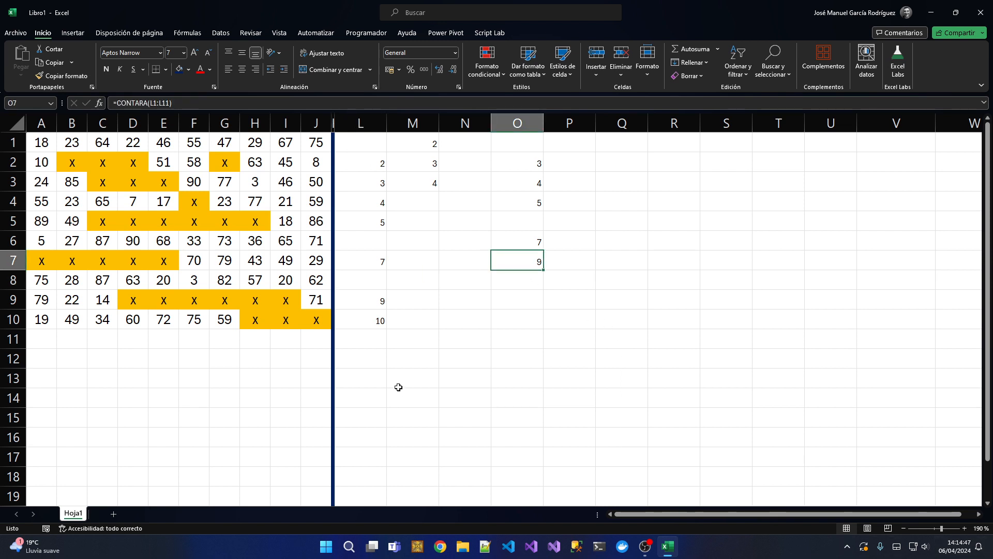
pyautogui.hotkey('ctrl', 'z')
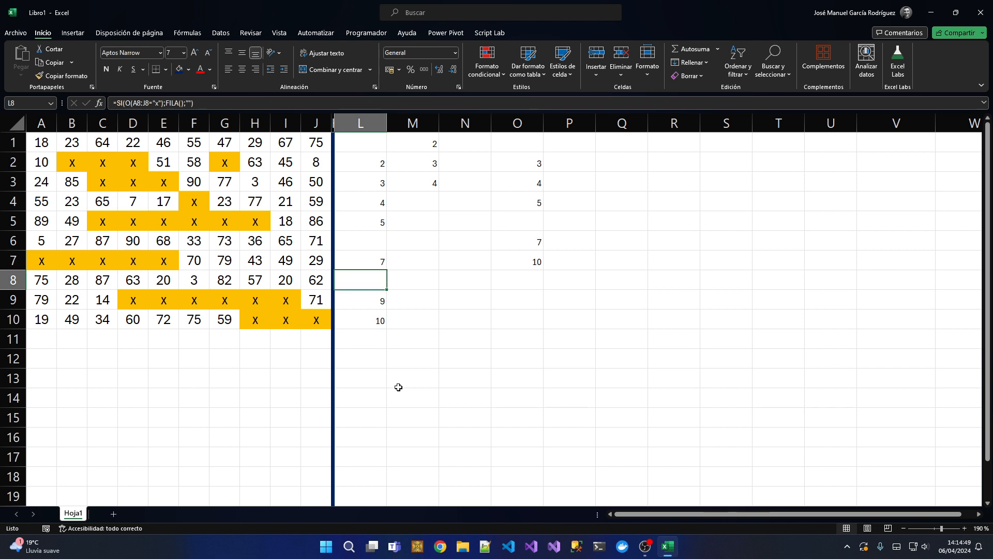
# Step: Clear the CONTARA formula from O7 and the CONTAR formula from O6
pyautogui.click(514, 265)
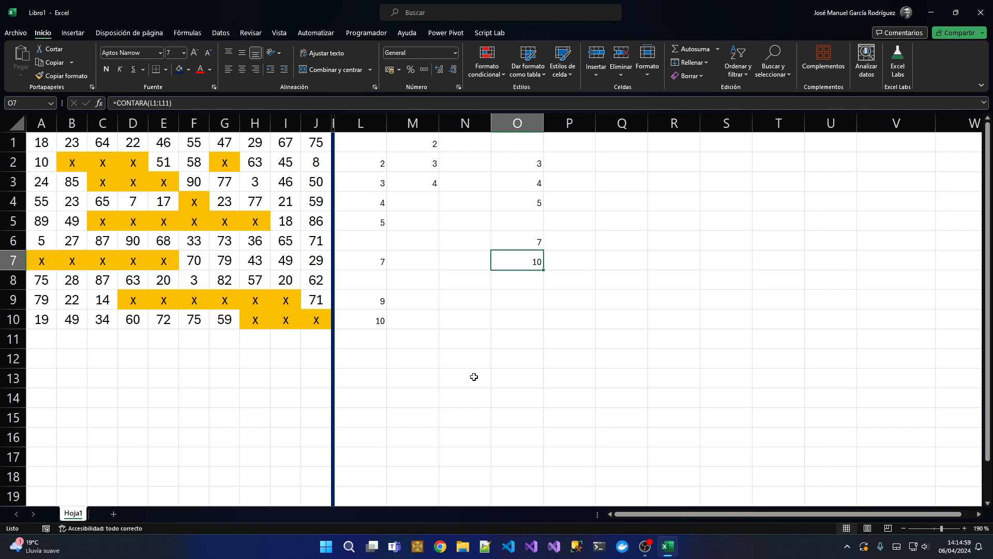
pyautogui.press('Delete')
pyautogui.press('Up')
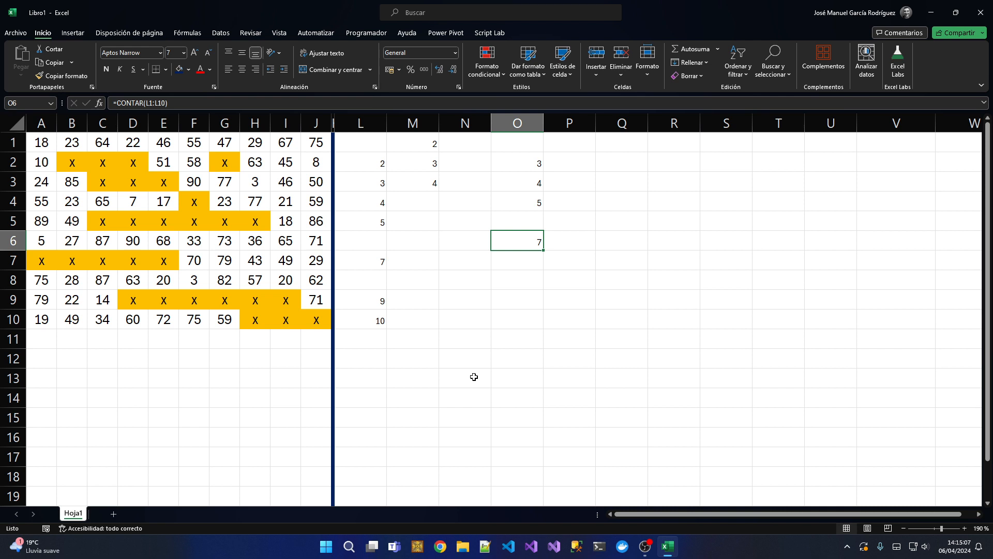
pyautogui.press('Up')
# Step: Replace the 3:5 reference in the FILA formula in O2 with an INDIRECTO call starting with the text "1:"
pyautogui.press('Up')
pyautogui.press('Up')
pyautogui.press('Up')
pyautogui.press('Up')
pyautogui.press('Down')
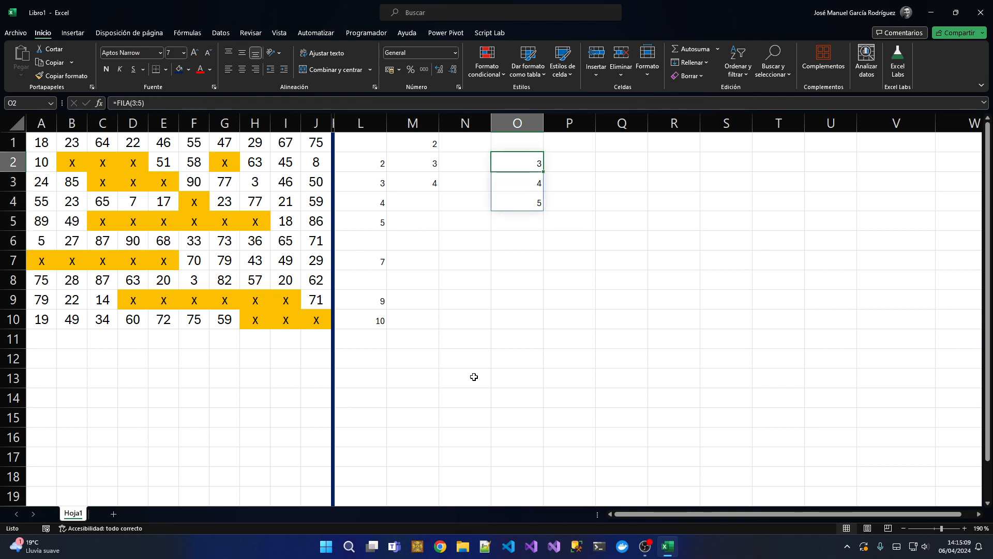
pyautogui.press('F2')
pyautogui.hotkey('shift', 'Right')
pyautogui.hotkey('shift', 'Right')
pyautogui.hotkey('shift', 'Right')
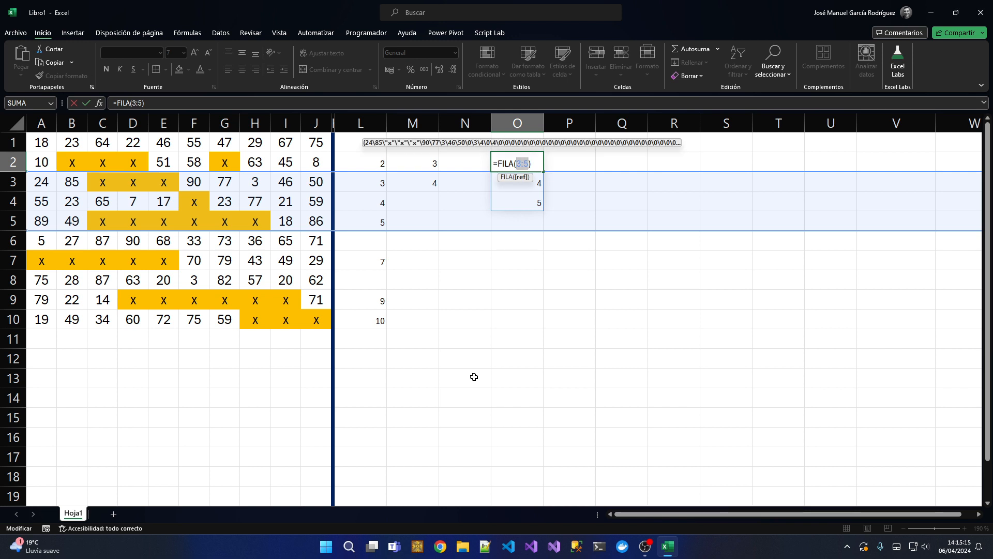
pyautogui.write('indire')
pyautogui.press('Tab')
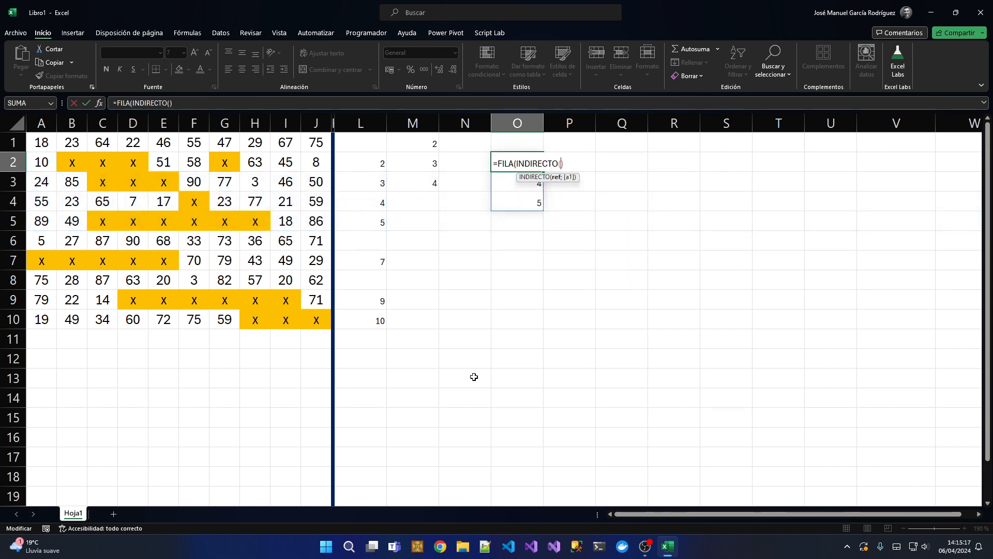
pyautogui.write('"1')
pyautogui.write(':')
pyautogui.write('"')
# Step: Append &CONTAR(L1:L10) to the INDIRECTO text in O2, completing =FILA(INDIRECTO("1:"&CONTAR(L1:L10)))
pyautogui.write('&cinta')
pyautogui.press('BackSpace')
pyautogui.press('BackSpace')
pyautogui.press('BackSpace')
pyautogui.press('BackSpace')
pyautogui.write('ont')
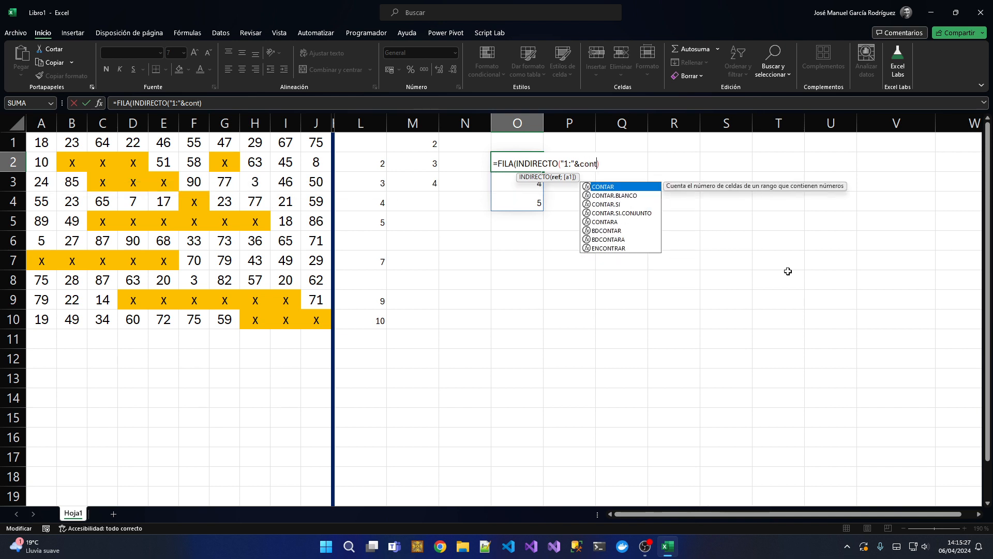
pyautogui.press('Tab')
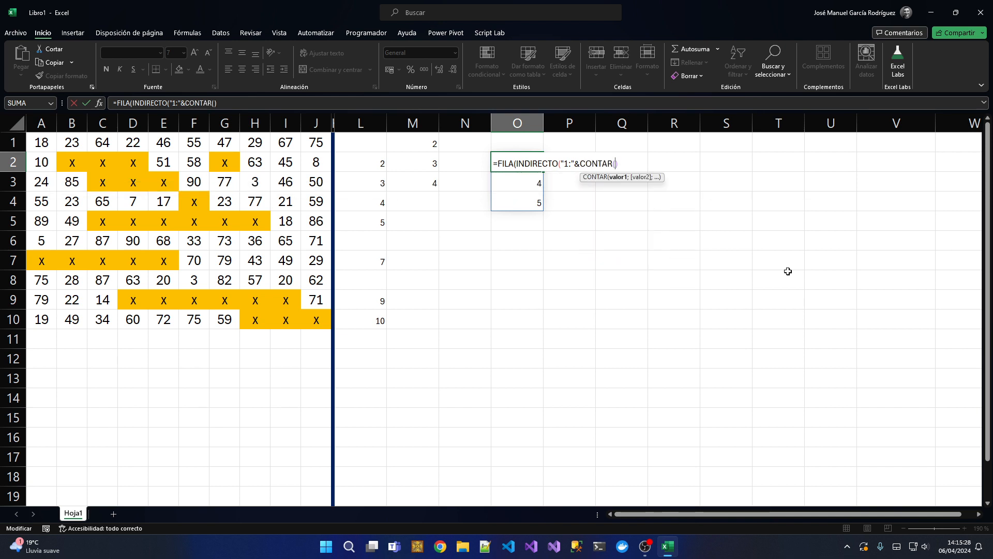
pyautogui.click(368, 143)
pyautogui.moveTo(369, 142); pyautogui.dragTo(377, 322)
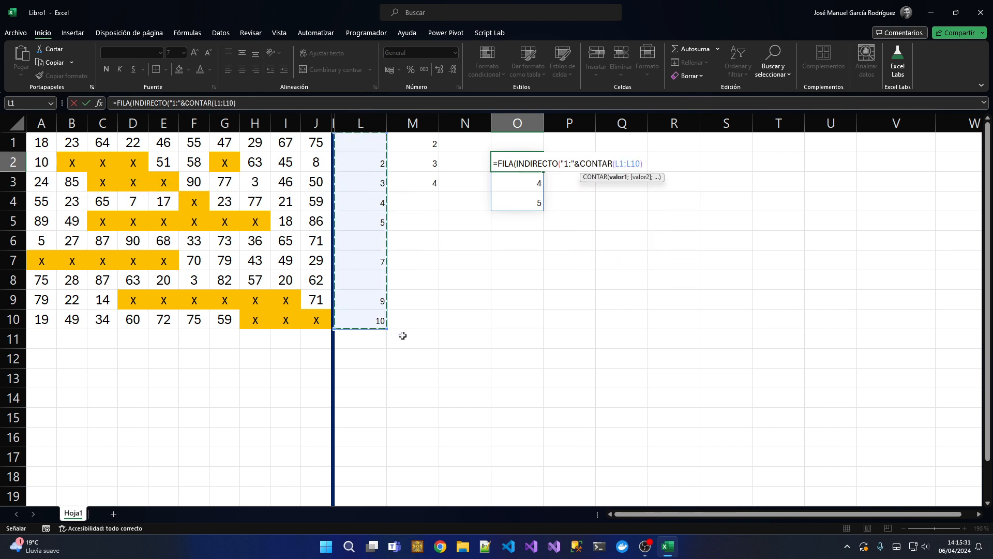
pyautogui.write('))')
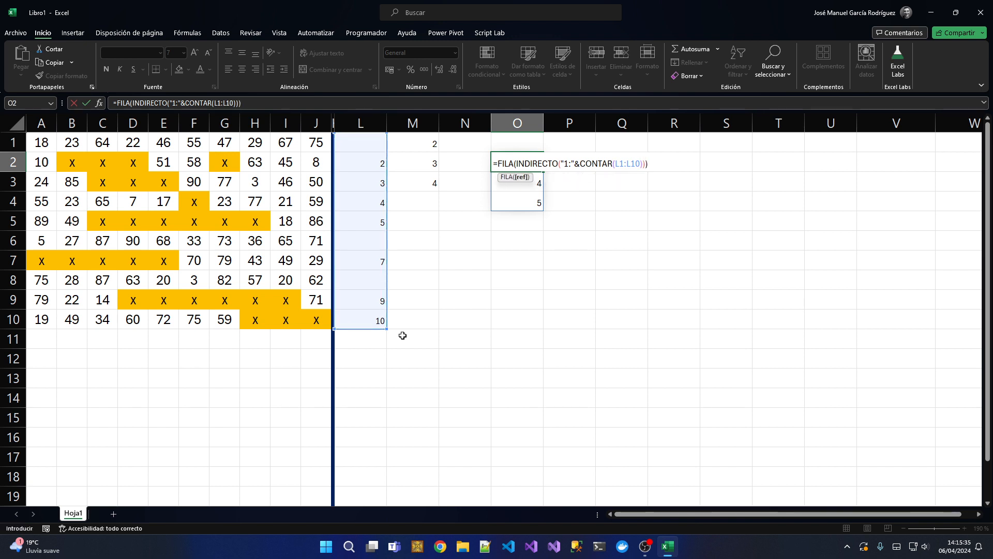
pyautogui.press('Return')
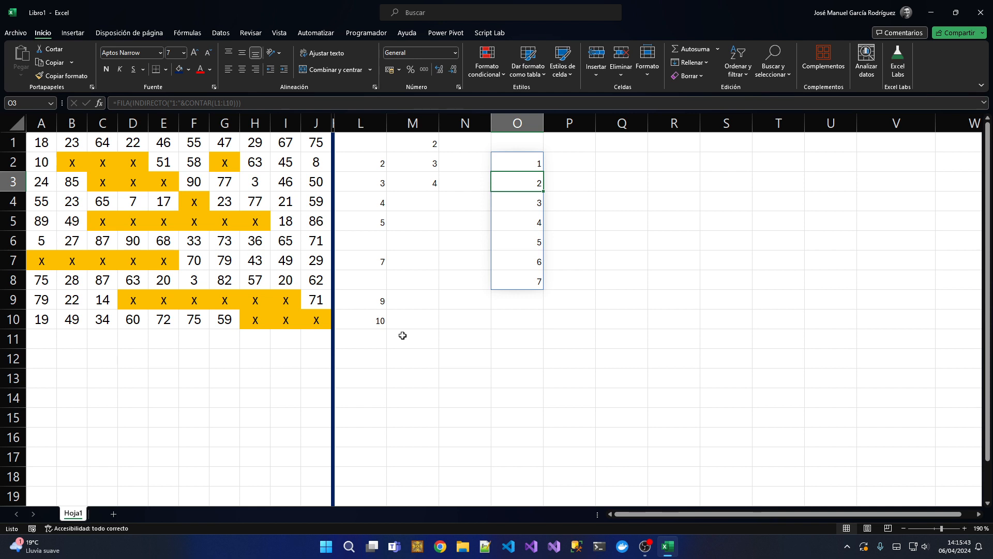
# Step: Replace the {1;2;3} array in the K.ESIMO.MENOR formula in M1 with a FILA call containing a nested INDIRECTO
pyautogui.press('Up')
pyautogui.press('Up')
pyautogui.press('Left')
pyautogui.press('Left')
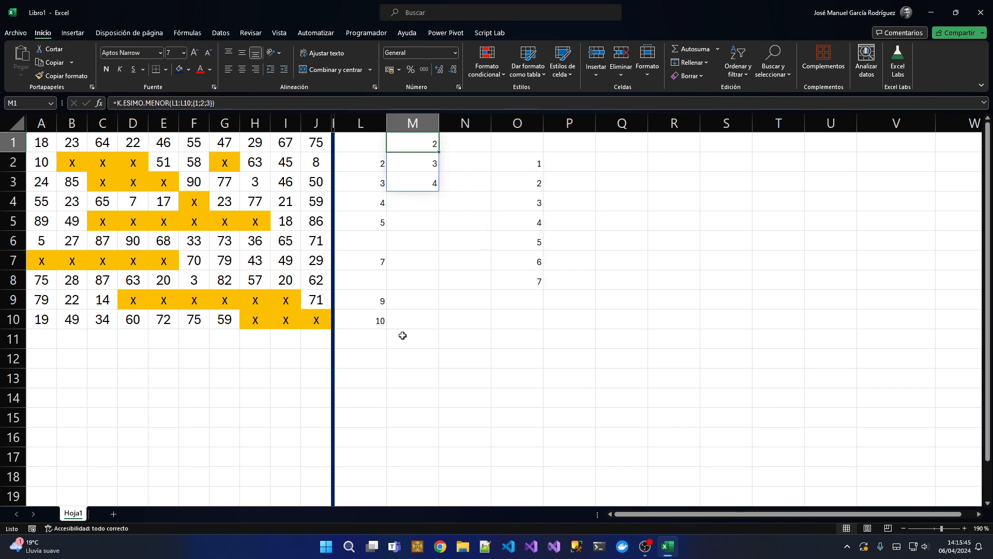
pyautogui.press('F2')
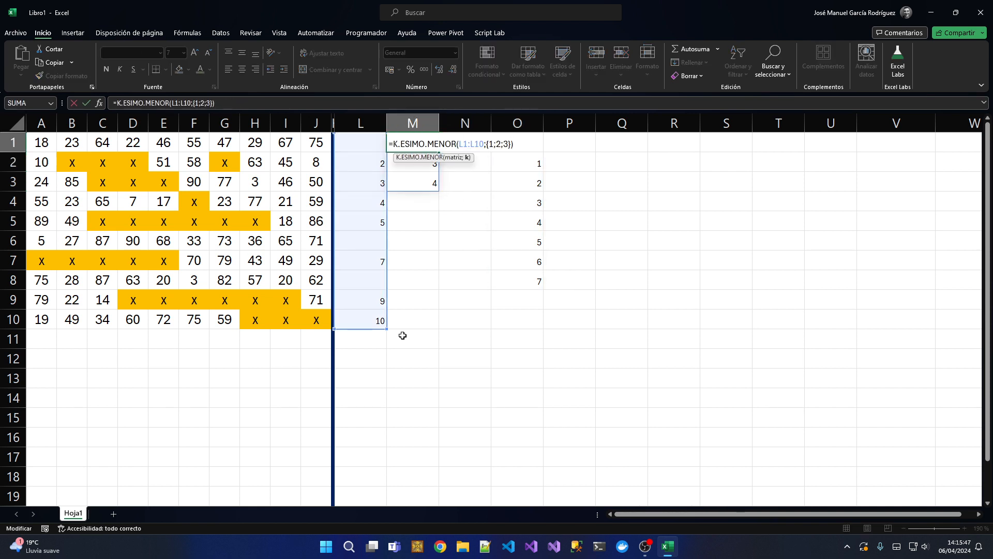
pyautogui.hotkey('shift', 'End')
pyautogui.hotkey('shift', 'Left')
pyautogui.press('Delete')
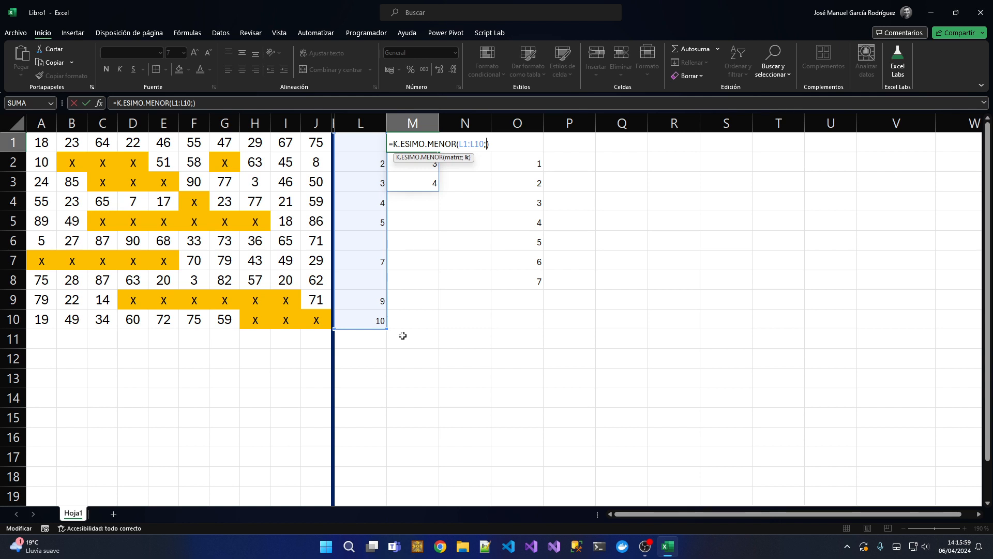
pyautogui.write('fila(indir')
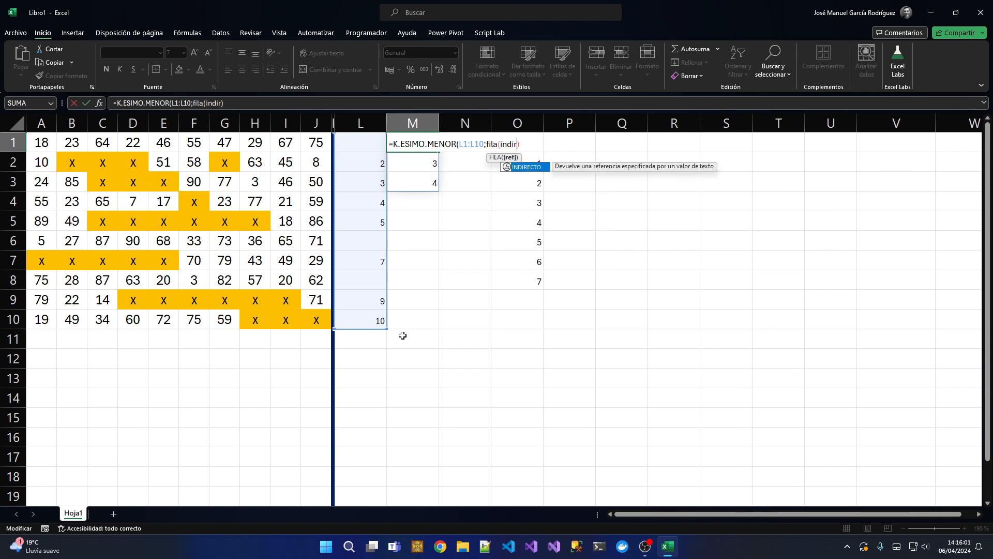
pyautogui.press('Tab')
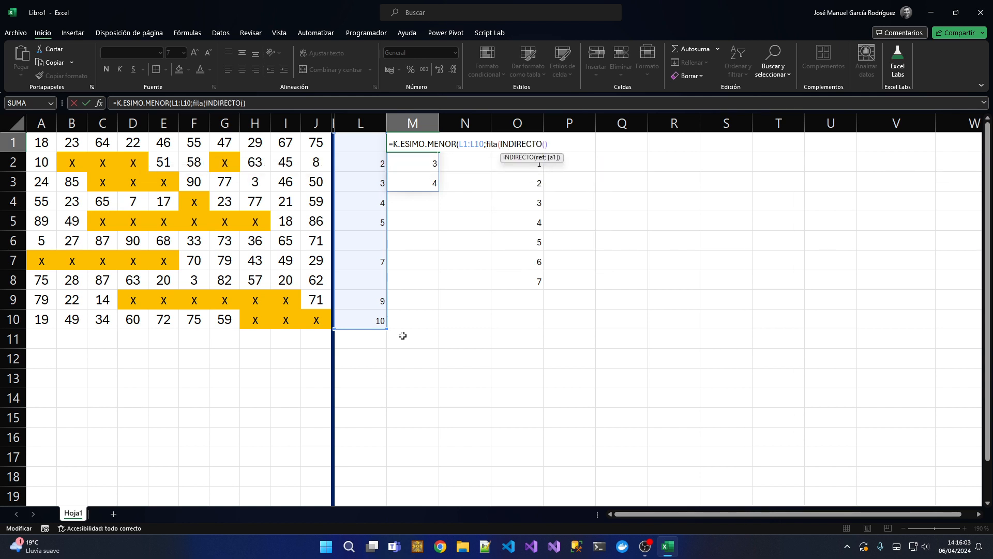
# Step: Fill the INDIRECTO argument in M1 with "1:"&CONTAR(L1:L10), completing =K.ESIMO.MENOR(L1:L10;FILA(INDIRECTO("1:"&CONTAR(L1:L10))))
pyautogui.write('"1:"&contar')
pyautogui.press('Tab')
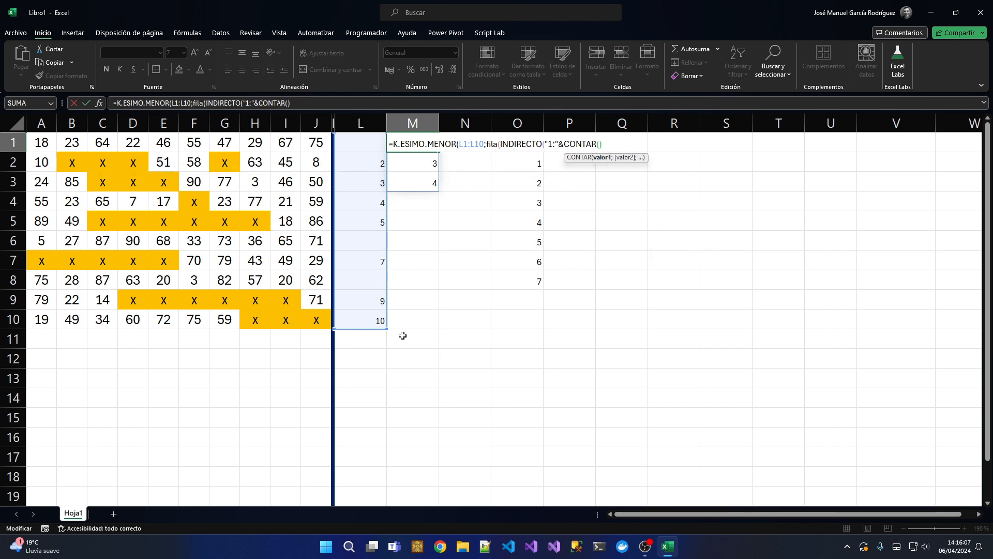
pyautogui.moveTo(360, 136); pyautogui.dragTo(364, 319)
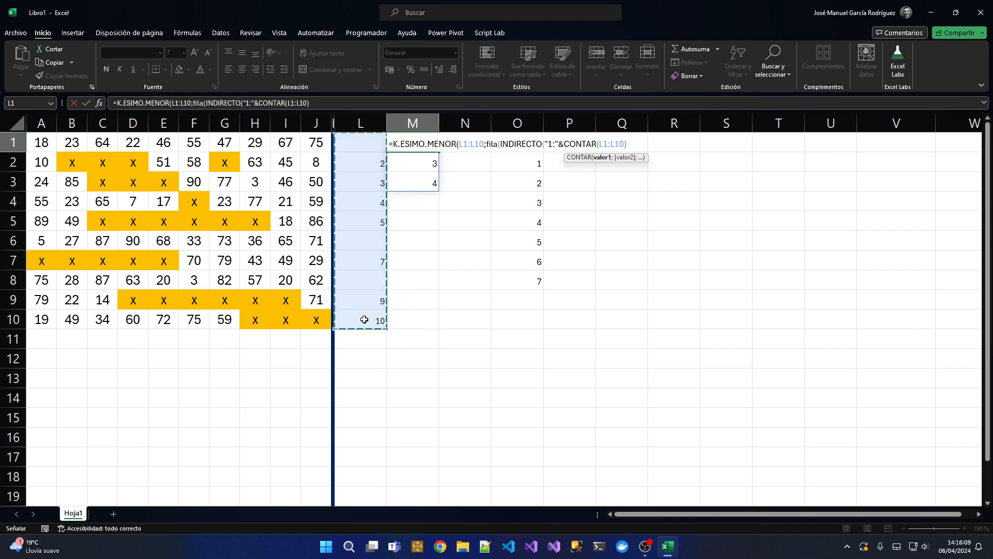
pyautogui.write('))')
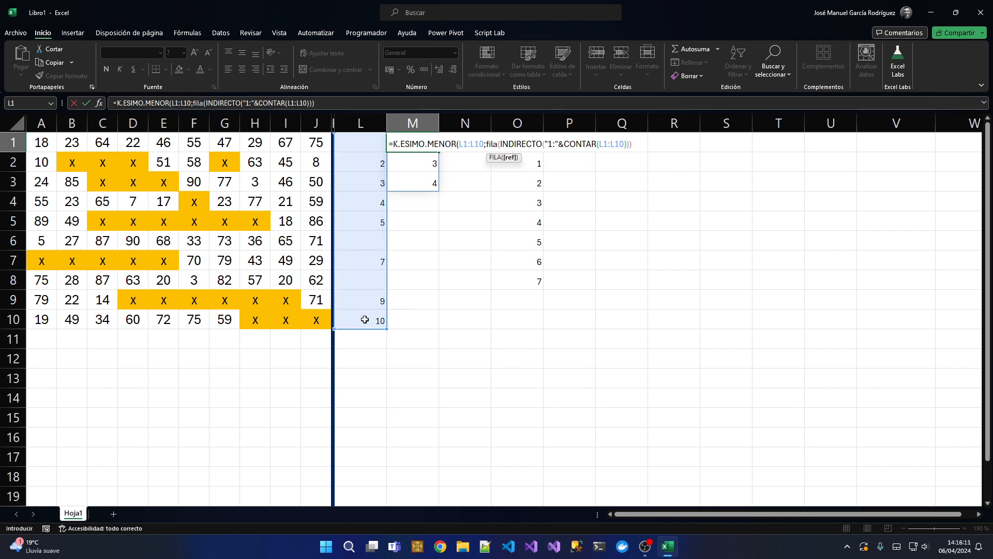
pyautogui.write(')')
pyautogui.press('Return')
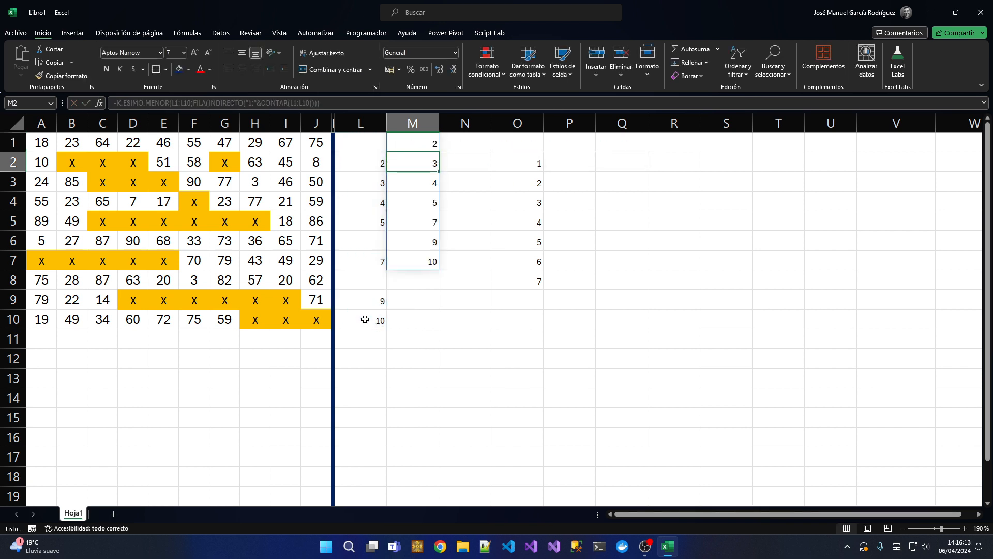
# Step: Enter an x in E8 and check how the ordered row list in column M responds
pyautogui.moveTo(420, 139); pyautogui.dragTo(418, 270)
pyautogui.click(420, 267)
pyautogui.click(428, 148)
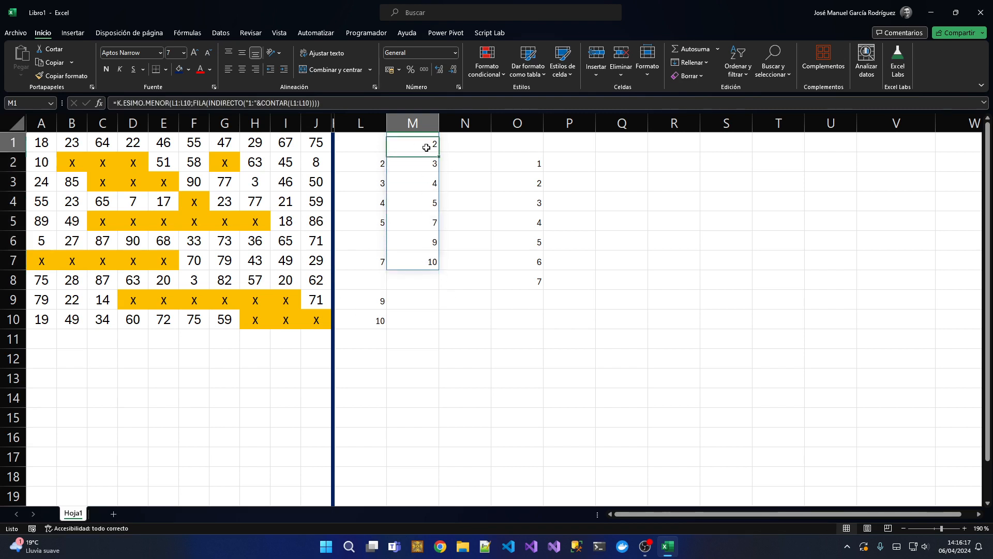
pyautogui.click(411, 262)
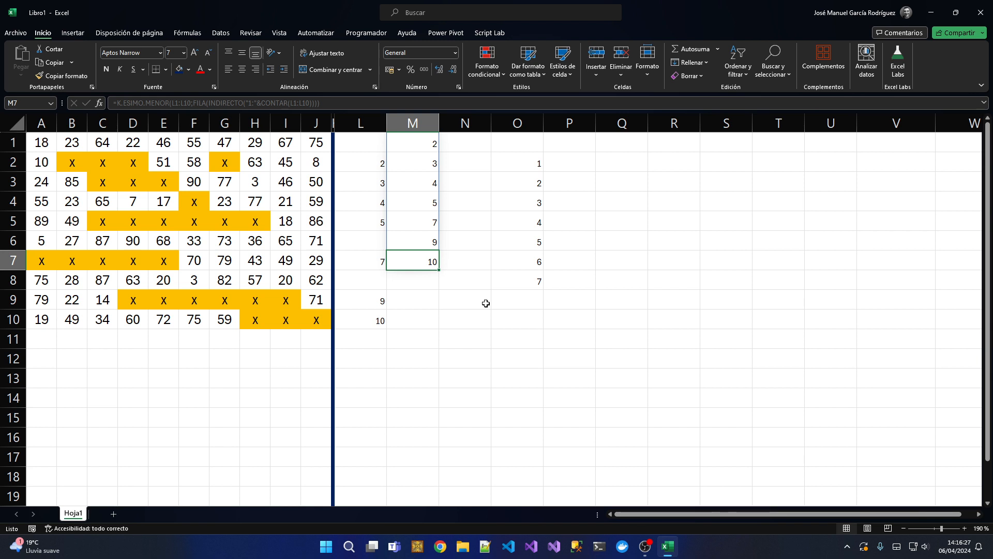
pyautogui.click(164, 283)
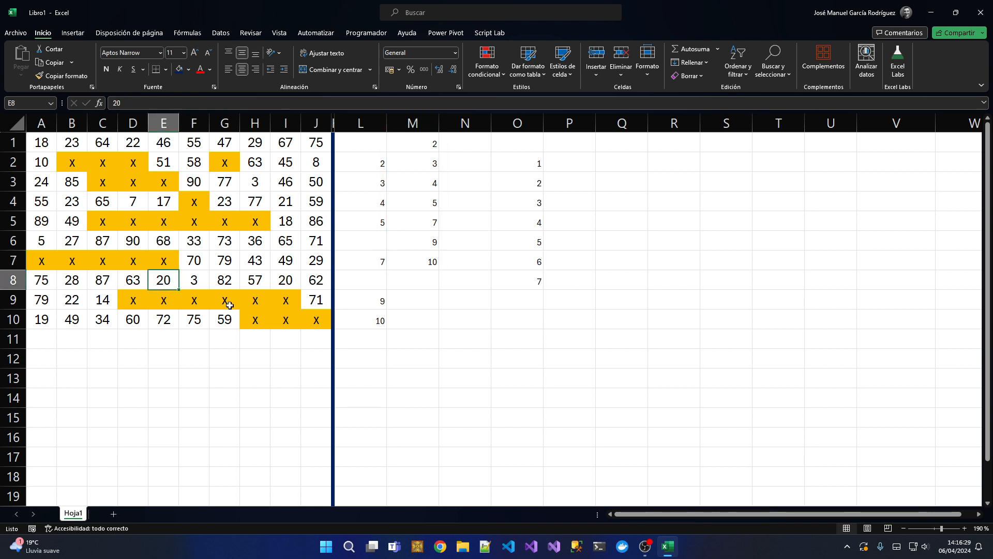
pyautogui.write('x')
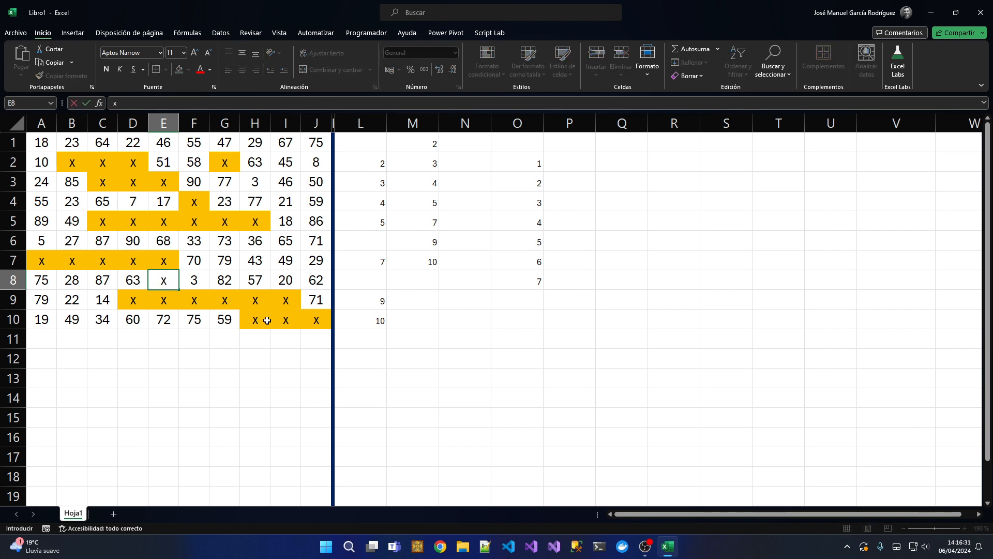
pyautogui.press('Return')
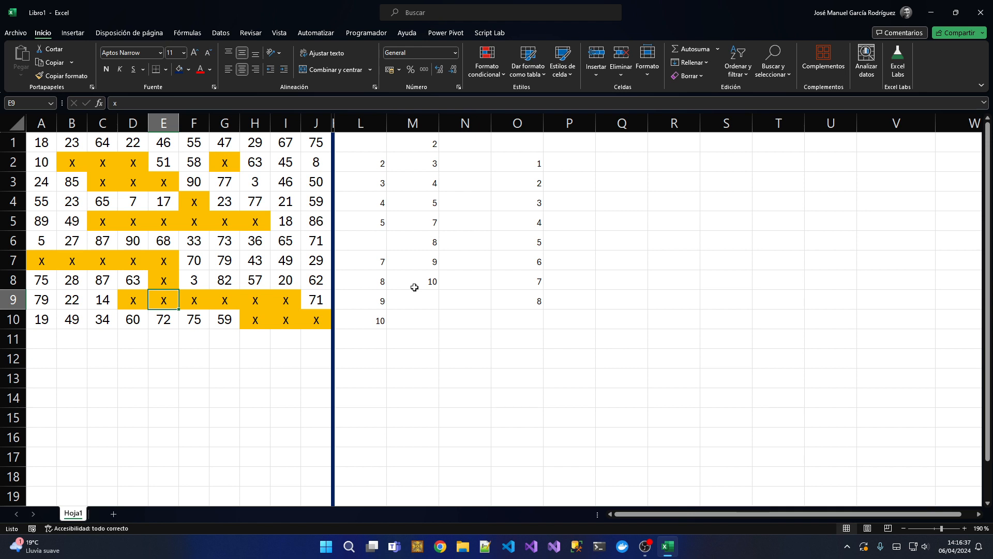
pyautogui.press('Up')
pyautogui.press('Up')
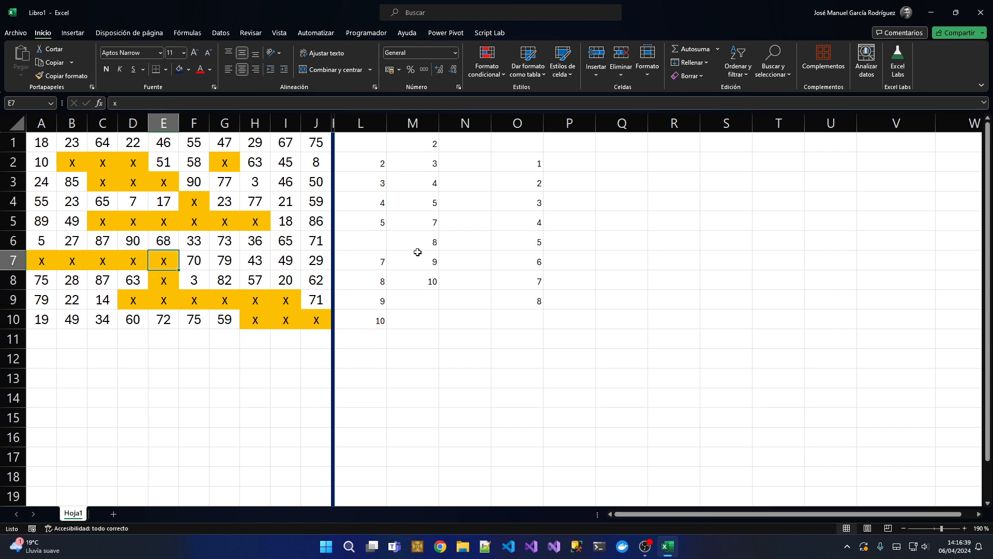
pyautogui.moveTo(408, 145); pyautogui.dragTo(413, 279)
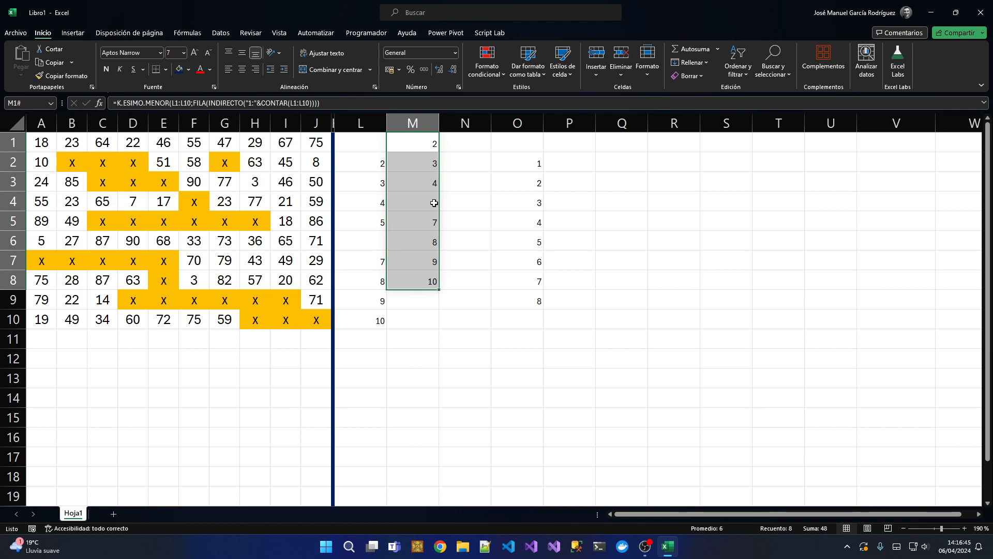
# Step: Put the value 20 back in E8 in place of the x
pyautogui.press('Down')
pyautogui.press('Up')
pyautogui.press('Down')
pyautogui.press('Down')
pyautogui.press('Down')
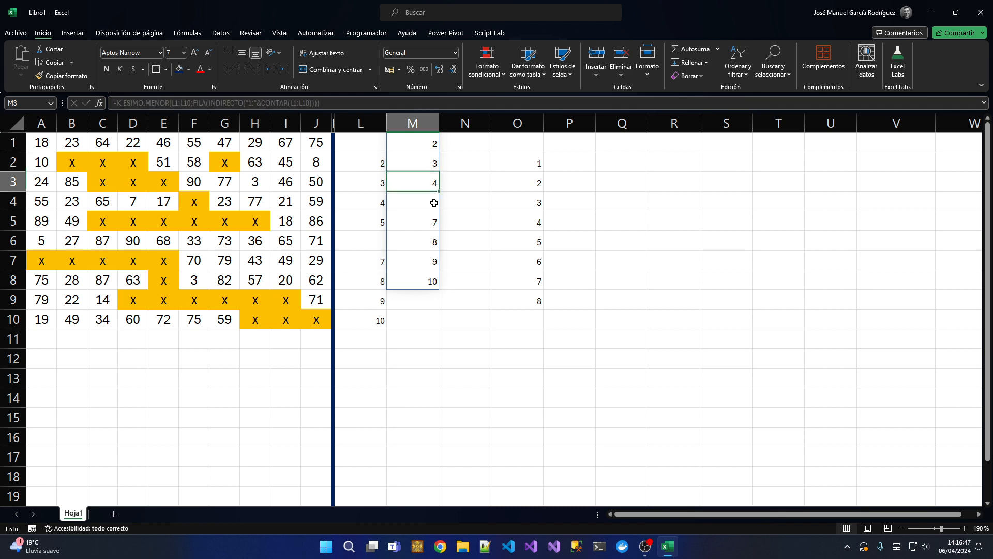
pyautogui.press('Left')
pyautogui.press('Left')
pyautogui.press('Left')
pyautogui.press('Left')
pyautogui.press('Left')
pyautogui.press('Down')
pyautogui.press('Down')
pyautogui.press('Down')
pyautogui.press('Down')
pyautogui.press('Left')
pyautogui.press('Left')
pyautogui.press('Left')
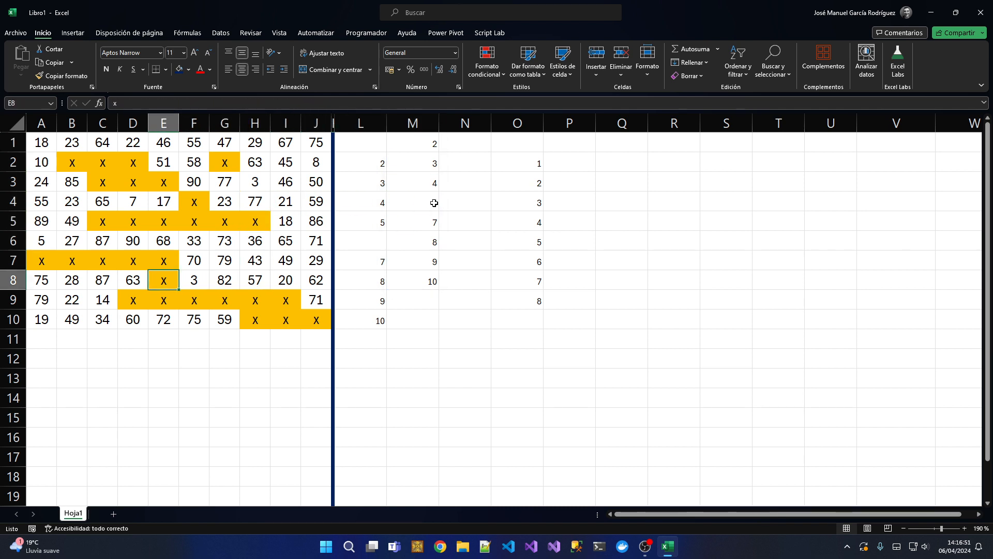
pyautogui.write('20')
pyautogui.press('Up')
pyautogui.press('Right')
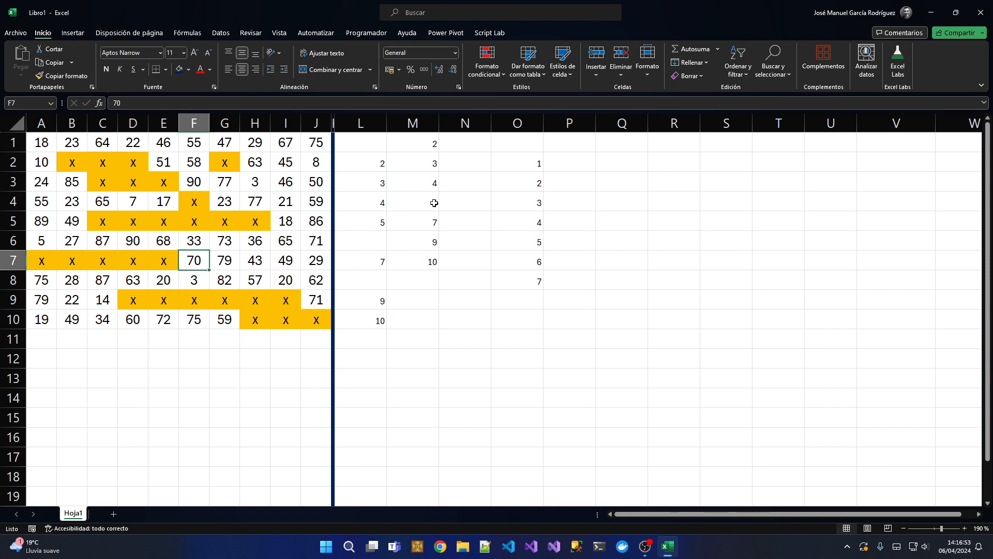
# Step: Replace the INDIRECTO expression inside FILA in M1 with 1:10, giving =K.ESIMO.MENOR(L1:L10;FILA(1:10))
pyautogui.doubleClick(420, 144)
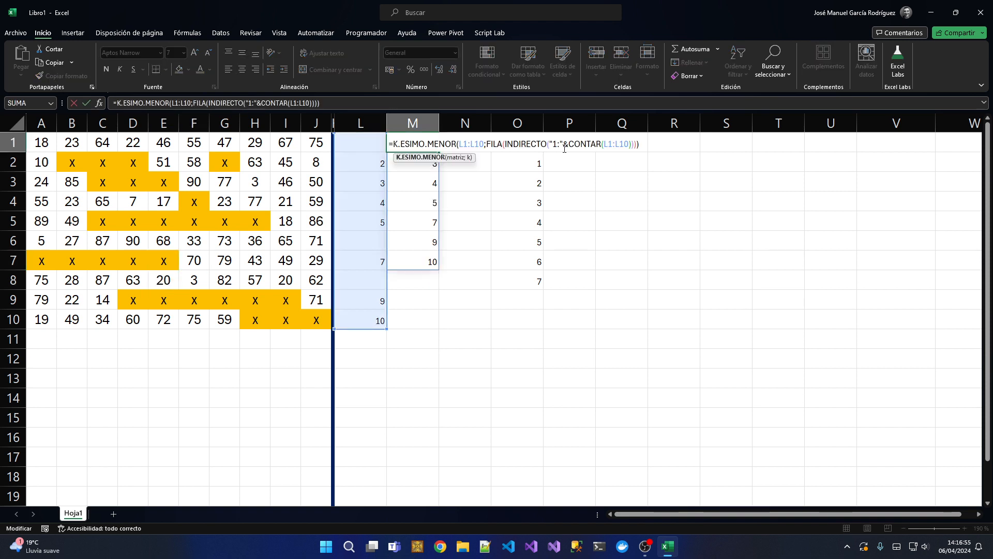
pyautogui.click(505, 144)
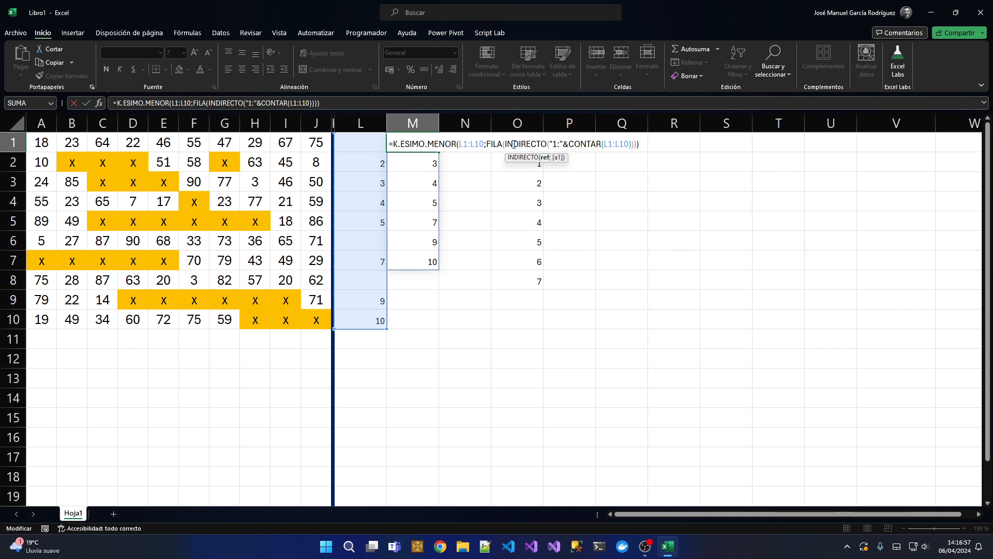
pyautogui.moveTo(505, 144); pyautogui.dragTo(639, 150)
pyautogui.press('Delete')
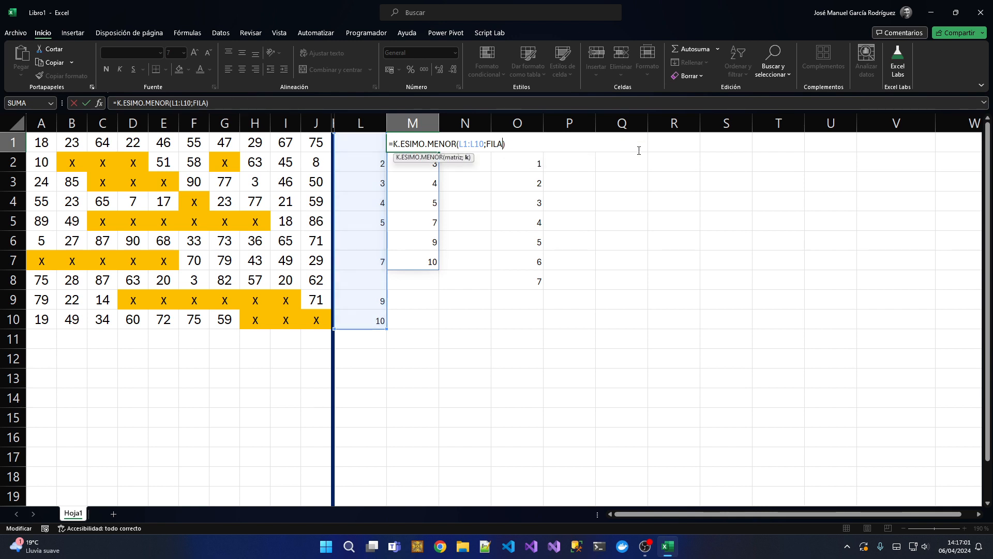
pyautogui.press('Delete')
pyautogui.write('(')
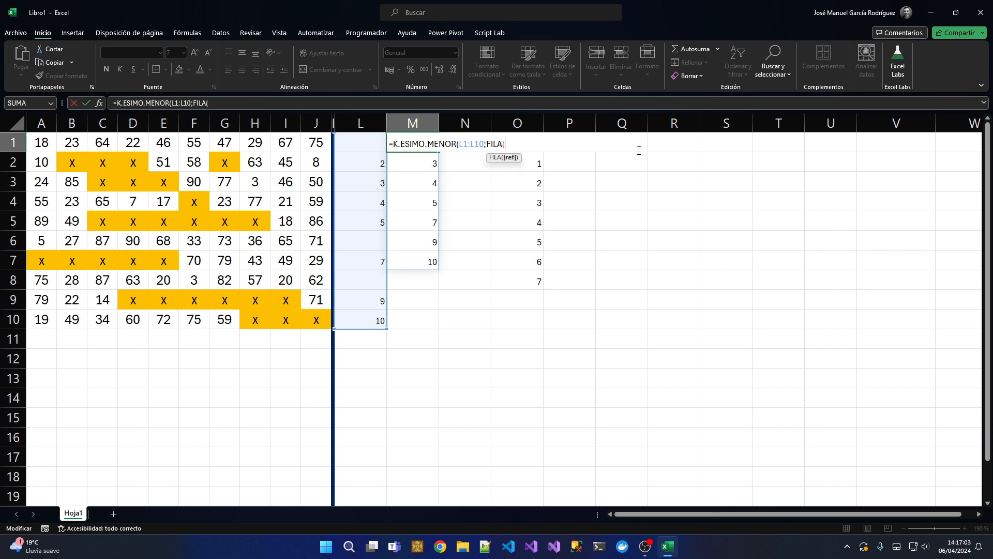
pyautogui.write('1:10))')
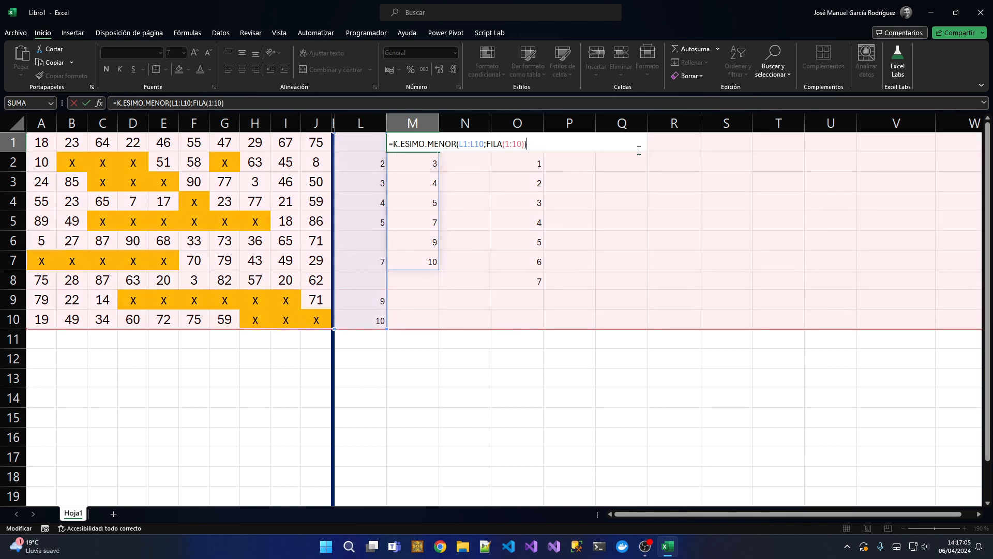
pyautogui.press('Return')
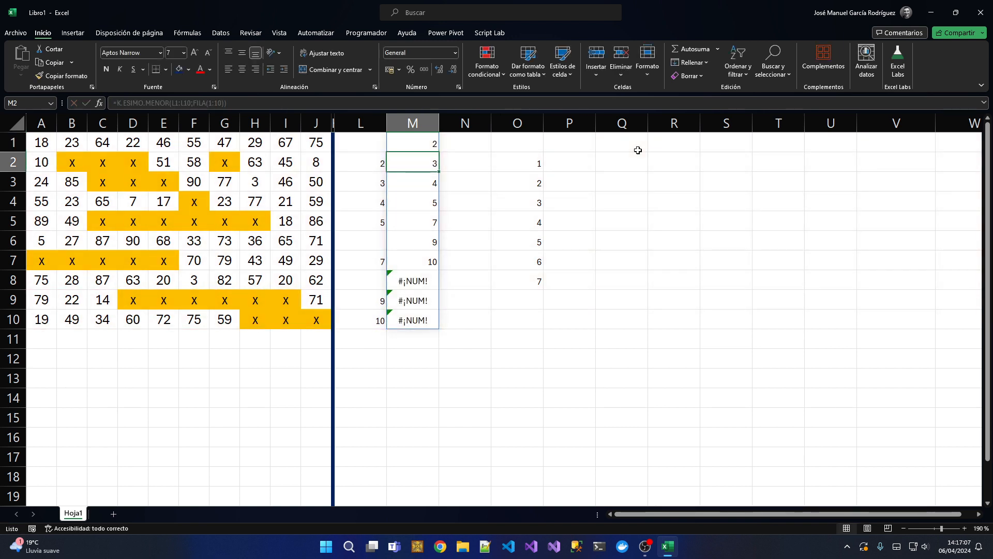
# Step: Examine the errors in M8:M10 and compare them with the grid rows that contain no x
pyautogui.click(400, 284)
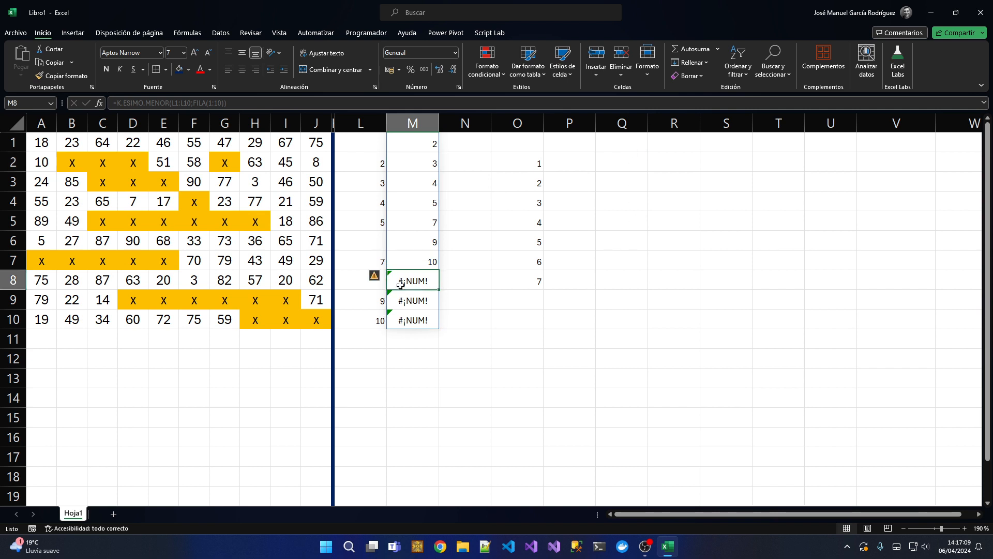
pyautogui.moveTo(401, 285); pyautogui.dragTo(399, 321)
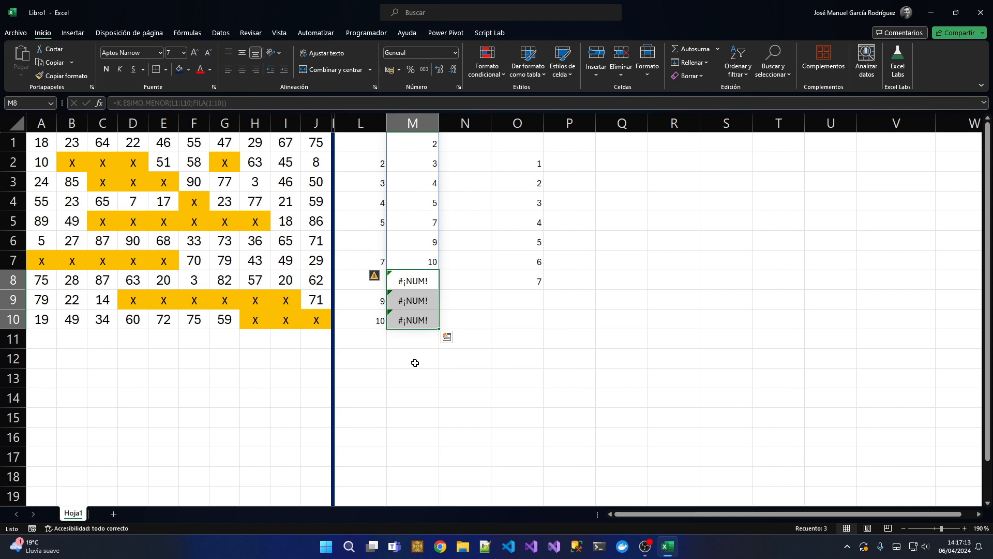
pyautogui.click(428, 292)
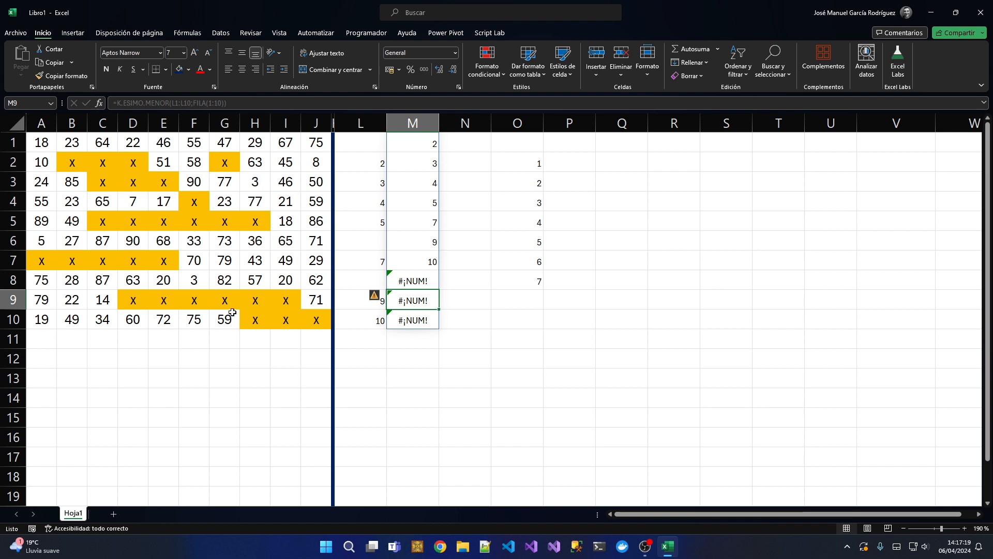
pyautogui.click(107, 243)
pyautogui.click(195, 241)
pyautogui.click(253, 243)
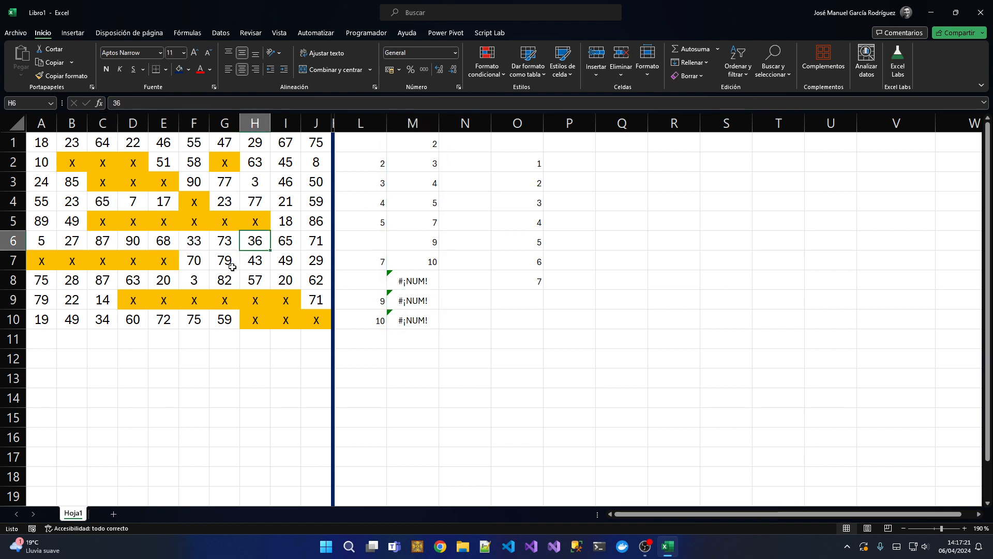
pyautogui.click(232, 267)
pyautogui.click(145, 255)
pyautogui.click(258, 255)
pyautogui.click(139, 279)
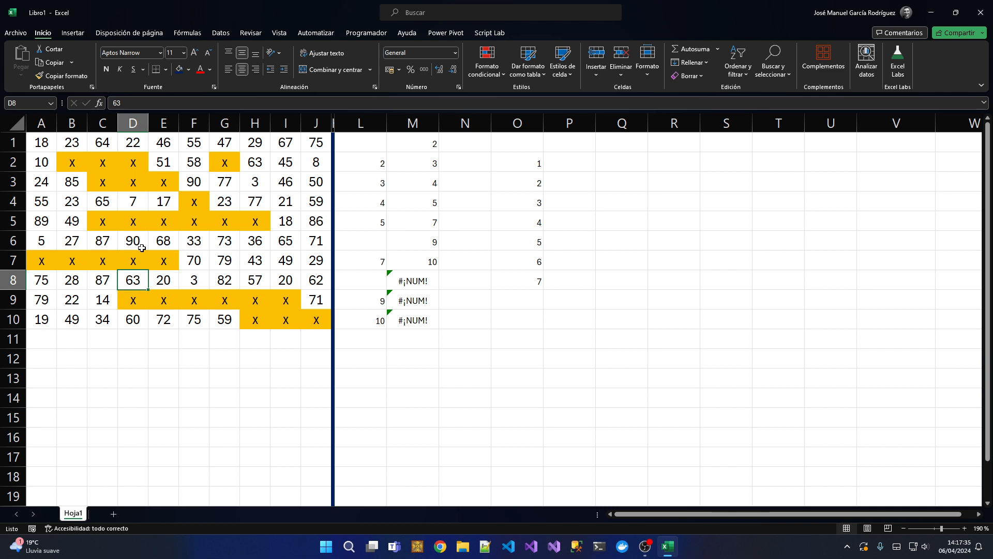
pyautogui.click(73, 206)
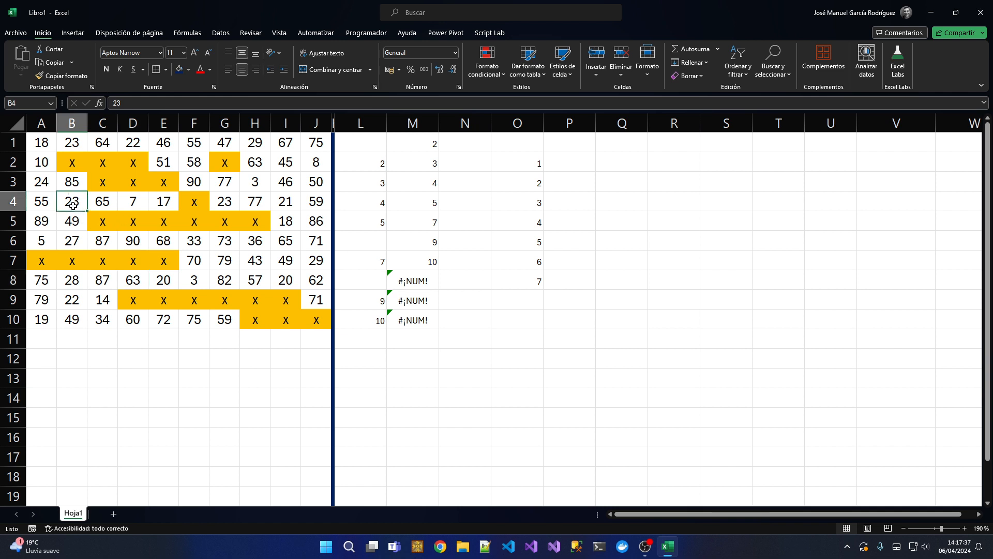
pyautogui.click(72, 243)
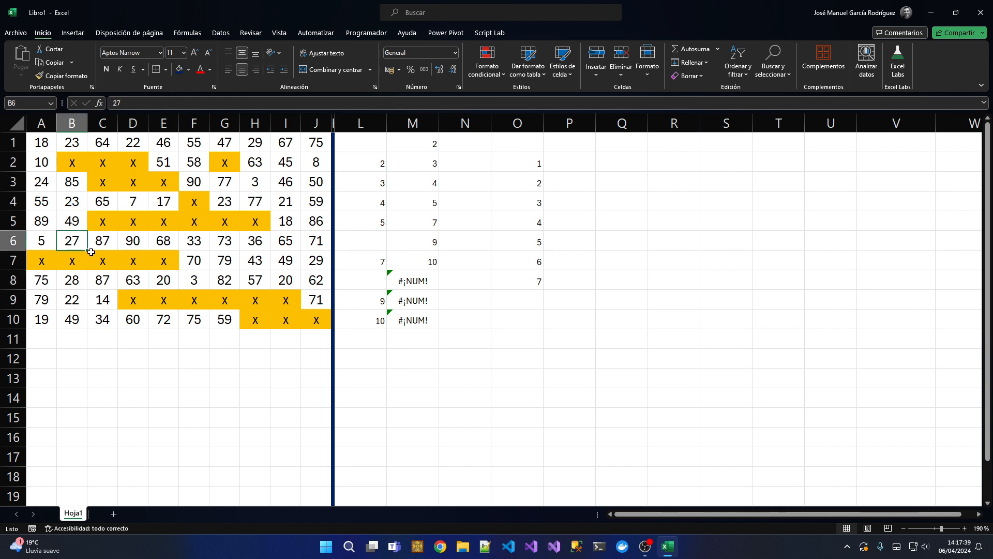
# Step: Wrap the M1 formula in SI.ERROR with an empty-text fallback, giving =SI.ERROR(K.ESIMO.MENOR(L1:L10;FILA(1:10));"")
pyautogui.moveTo(409, 144); pyautogui.dragTo(425, 317)
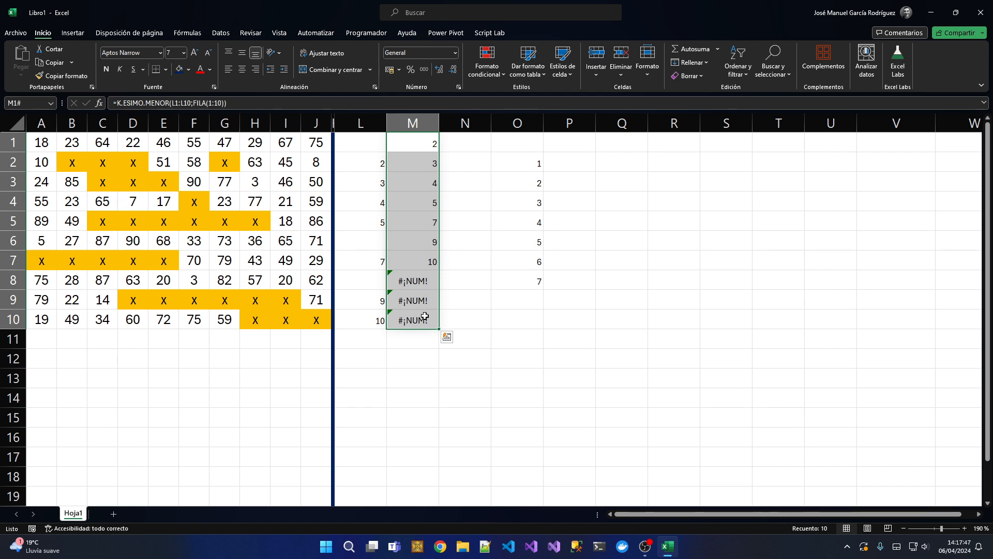
pyautogui.press('Up')
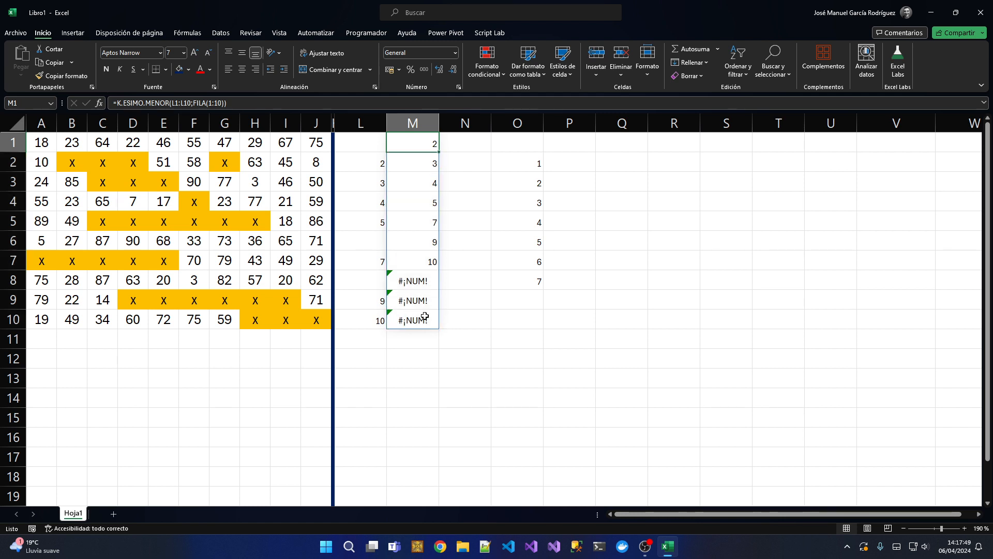
pyautogui.press('F2')
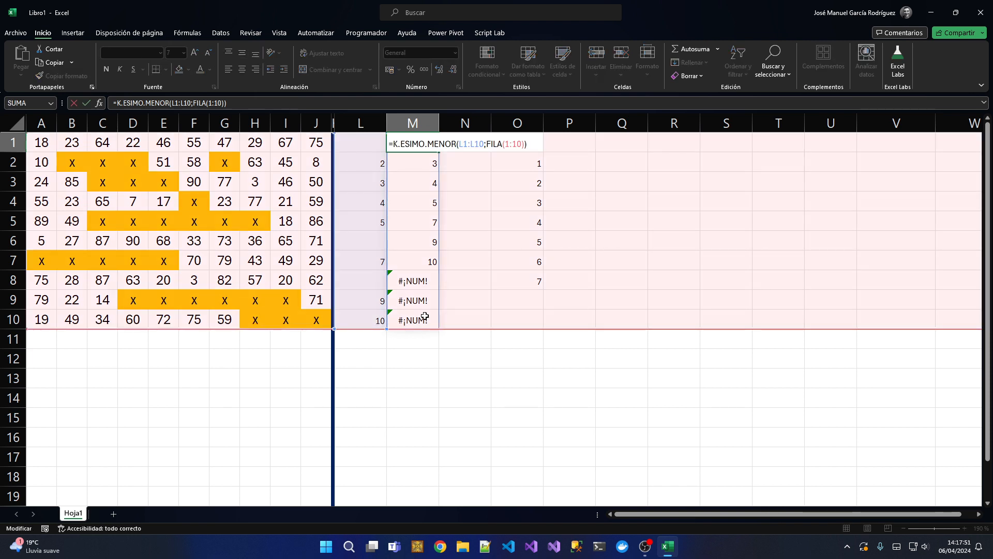
pyautogui.write('si.error(')
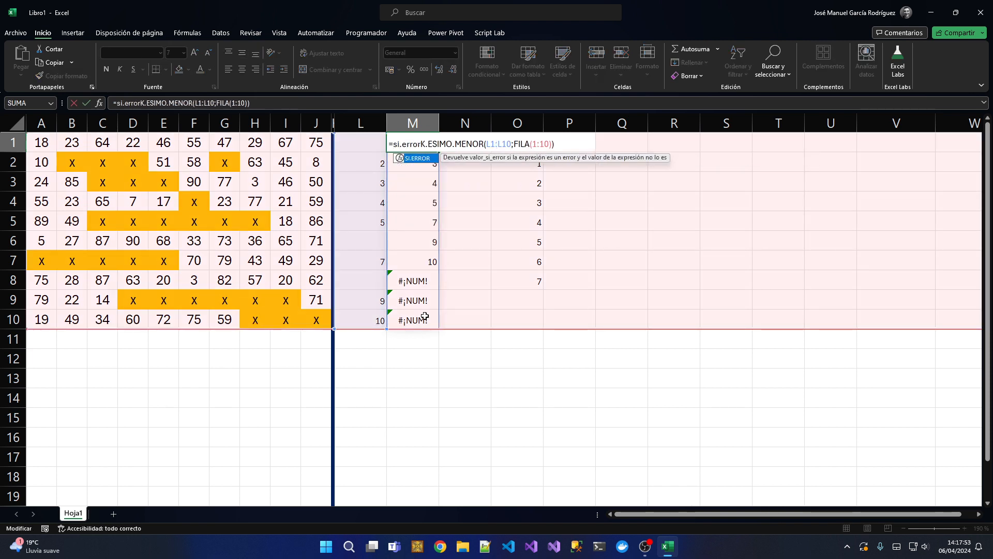
pyautogui.press('End')
pyautogui.write(';"")')
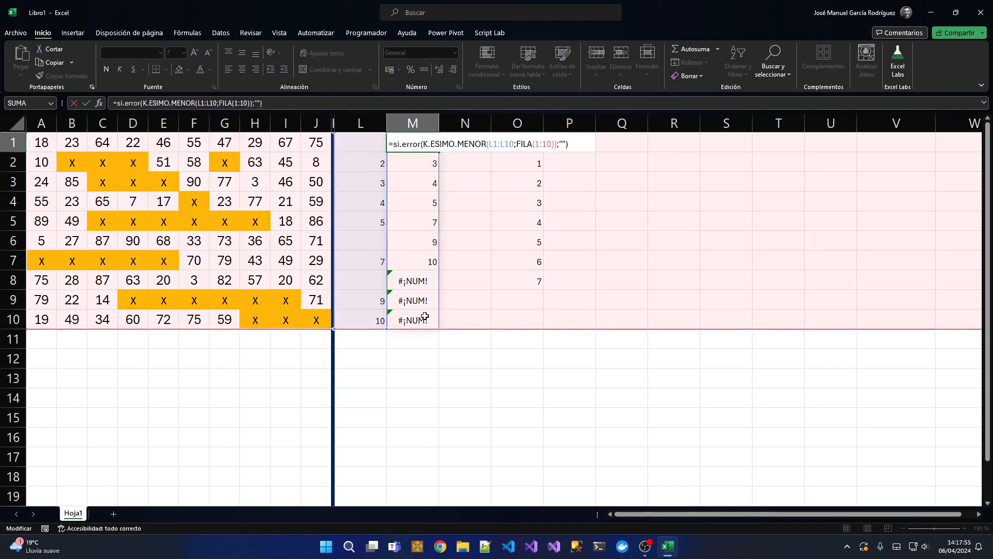
pyautogui.press('Return')
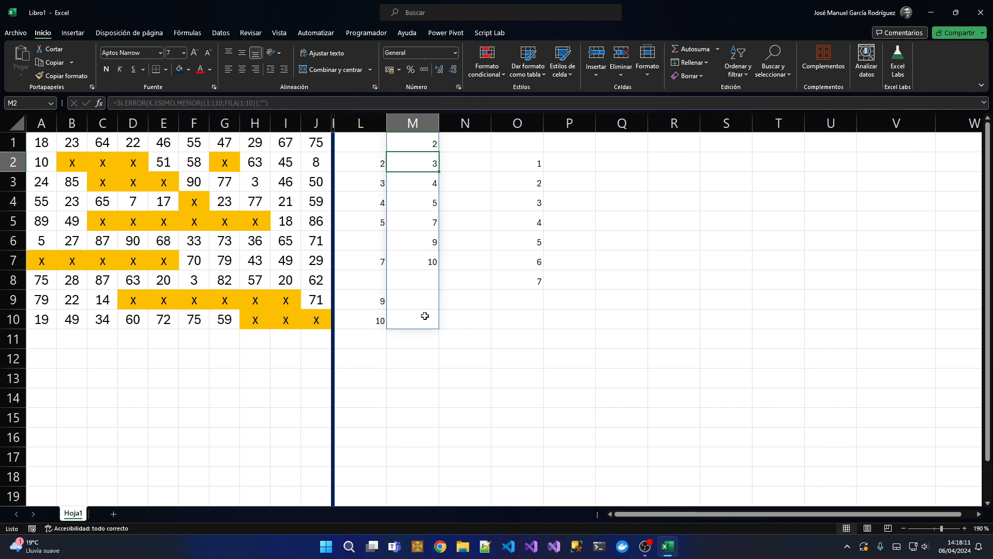
# Step: Enter the text fkgfkj in M8 inside the spill range and widen column M to read the result in M1
pyautogui.click(432, 285)
pyautogui.write('fkg')
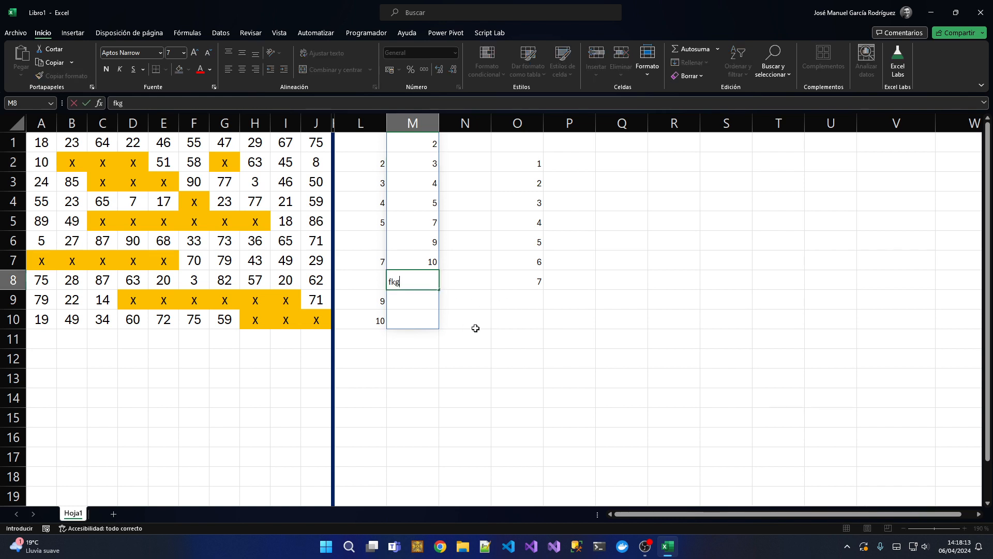
pyautogui.write('fkj')
pyautogui.press('Return')
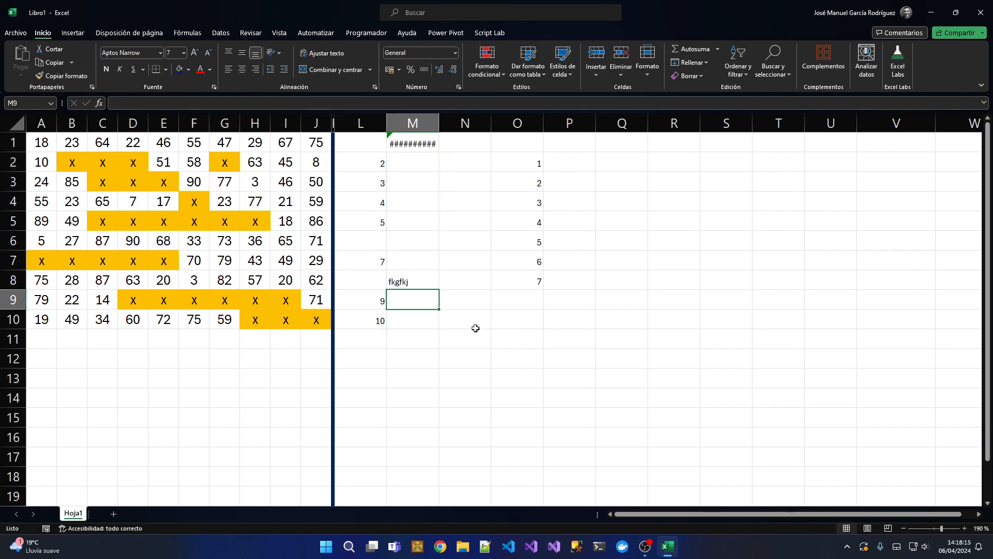
pyautogui.click(400, 140)
pyautogui.moveTo(440, 123); pyautogui.dragTo(492, 124)
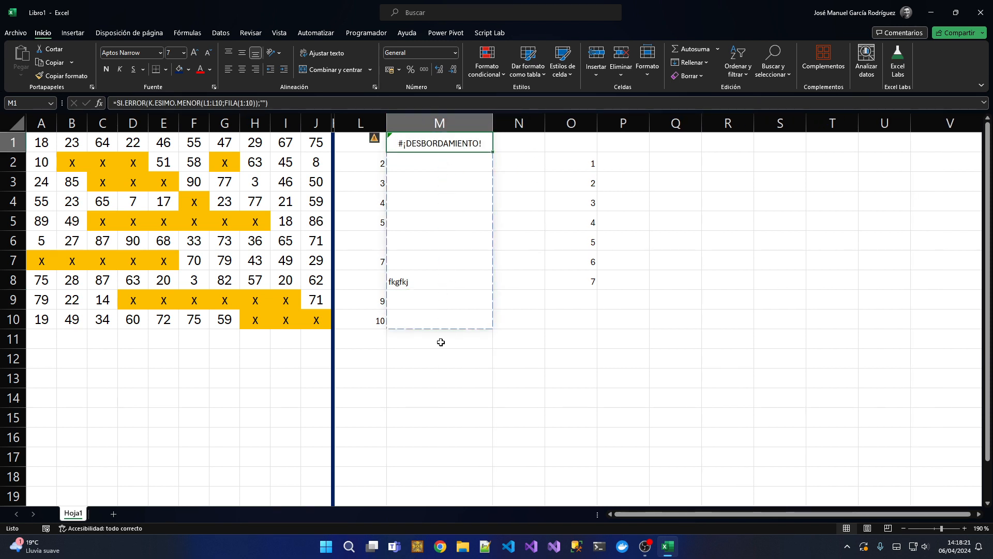
# Step: Undo the widening of column M and remove the test text from M8
pyautogui.hotkey('ctrl', 'z')
pyautogui.click(417, 284)
pyautogui.press('Delete')
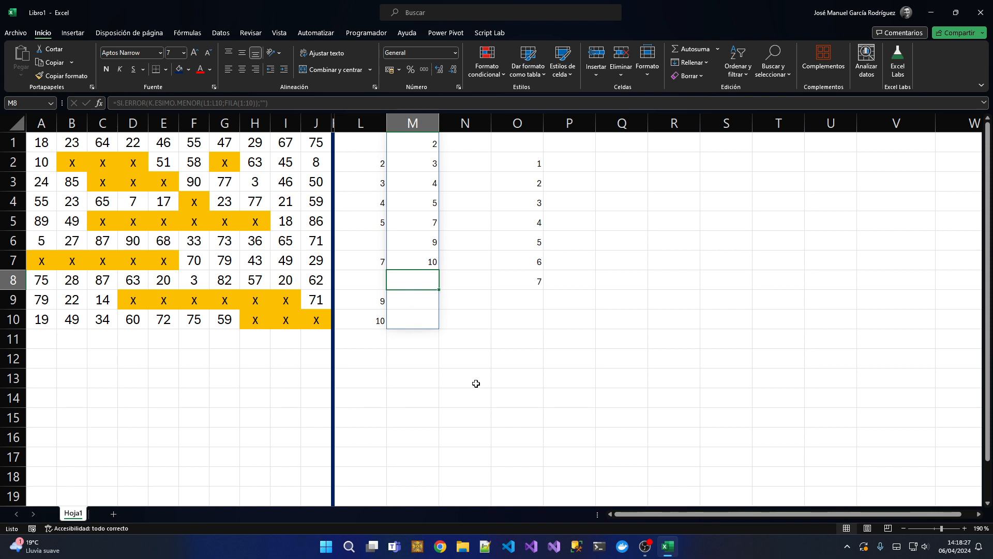
# Step: Check the blank spill cells M8:M10 and delete the auxiliary number list that starts in O2
pyautogui.hotkey('shift', 'Down')
pyautogui.hotkey('shift', 'Down')
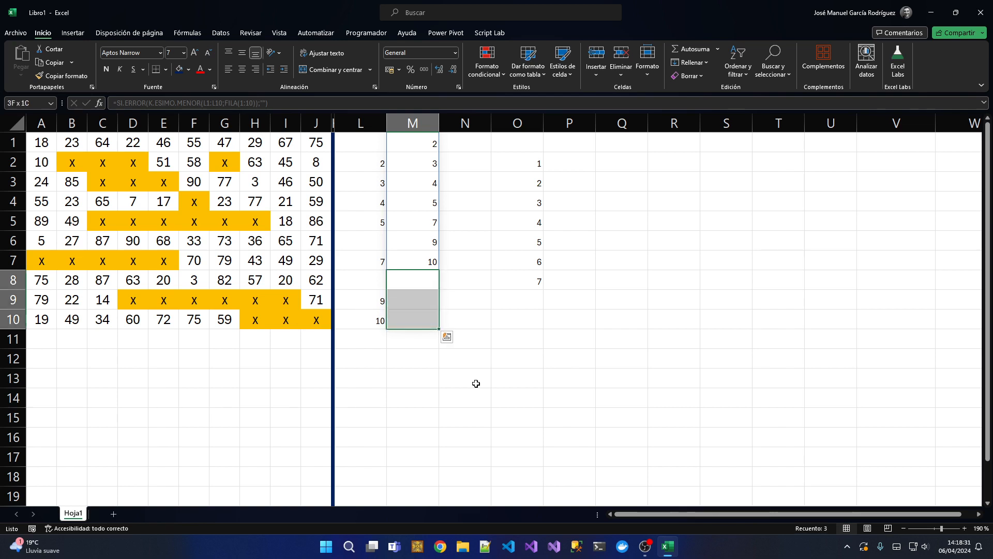
pyautogui.press('Up')
pyautogui.press('Up')
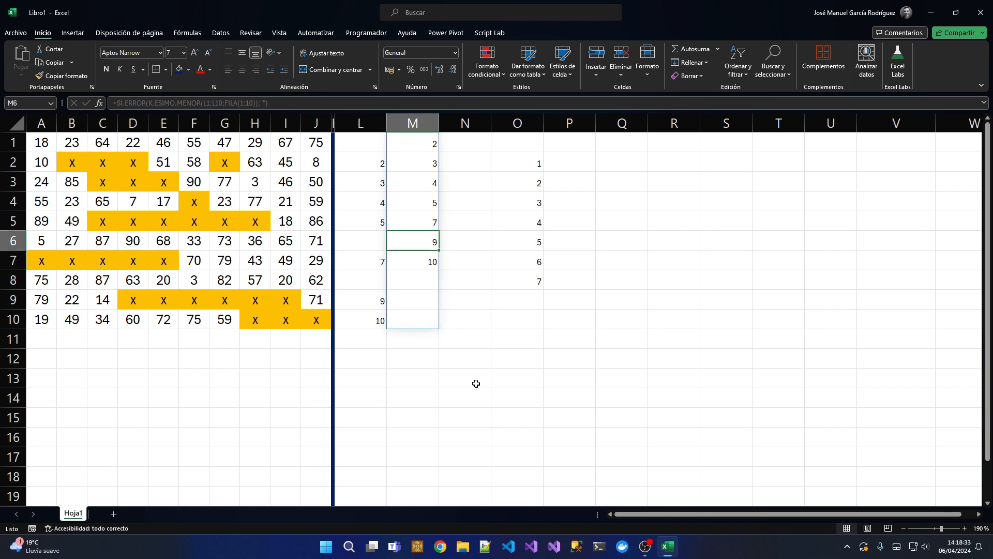
pyautogui.press('Up')
pyautogui.press('Up')
pyautogui.press('Up')
pyautogui.press('Up')
pyautogui.press('Up')
pyautogui.press('Right')
pyautogui.press('Right')
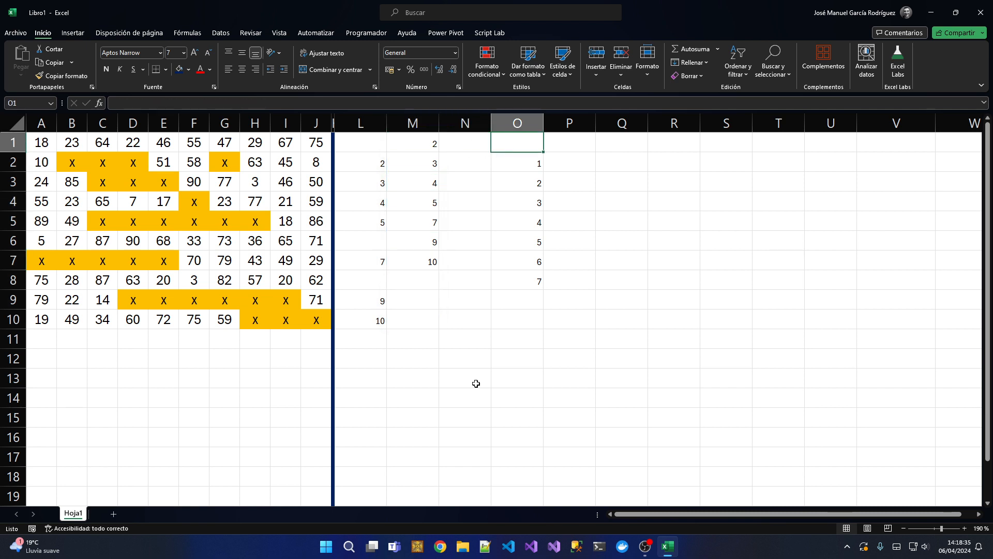
pyautogui.press('Down')
pyautogui.press('Delete')
# Step: Begin an INDICE formula in N1 with A1:J10 as the matrix and M1 as the row number
pyautogui.press('Up')
pyautogui.press('Left')
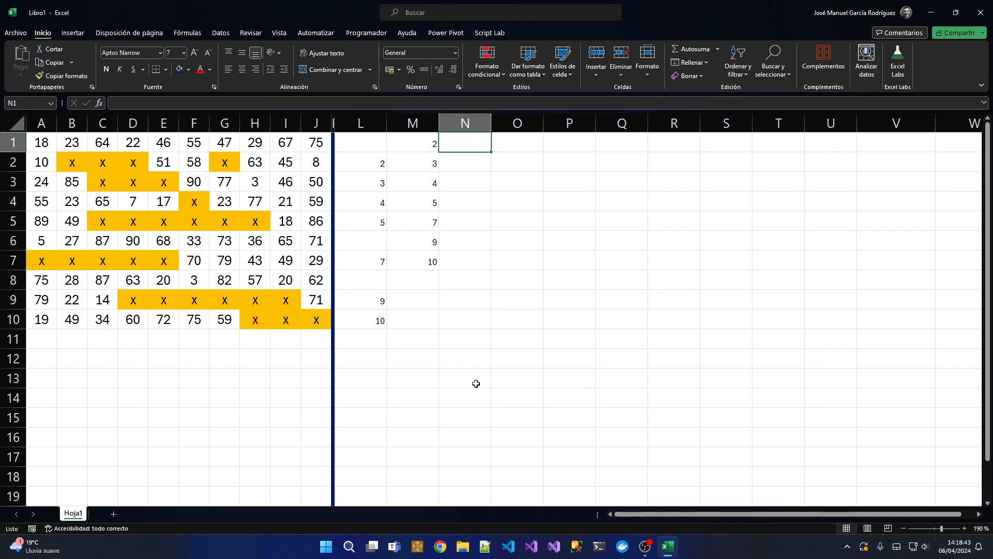
pyautogui.write('=indi')
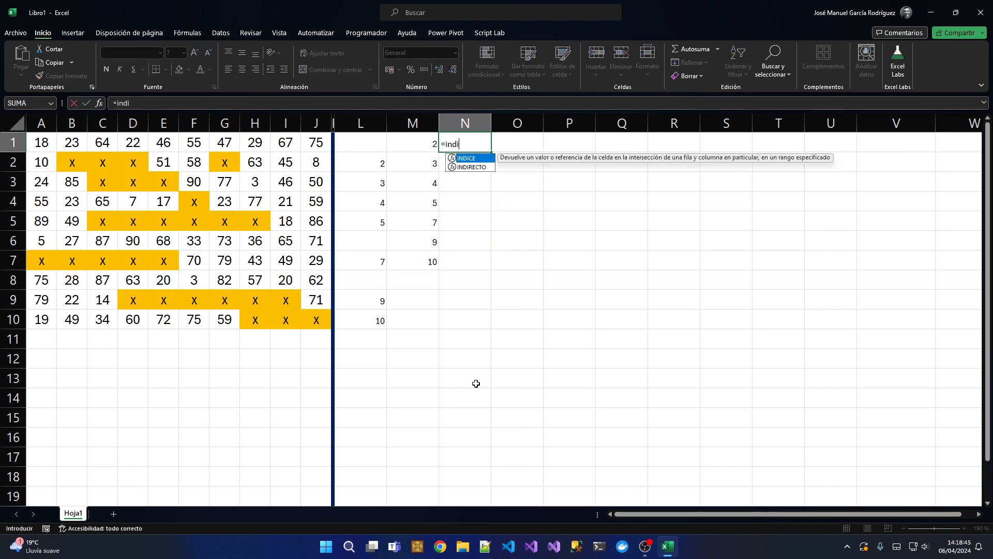
pyautogui.press('Tab')
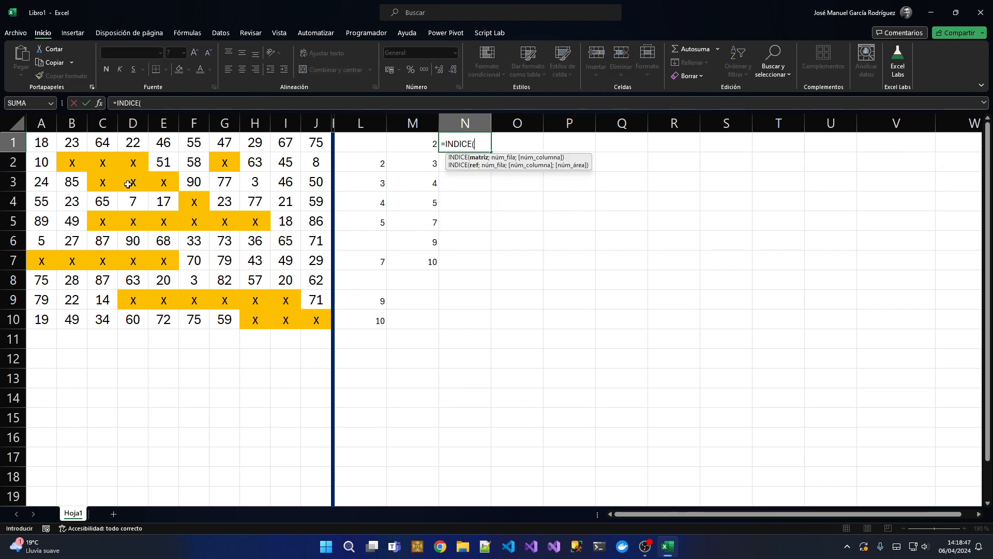
pyautogui.click(45, 144)
pyautogui.moveTo(45, 144); pyautogui.dragTo(312, 324)
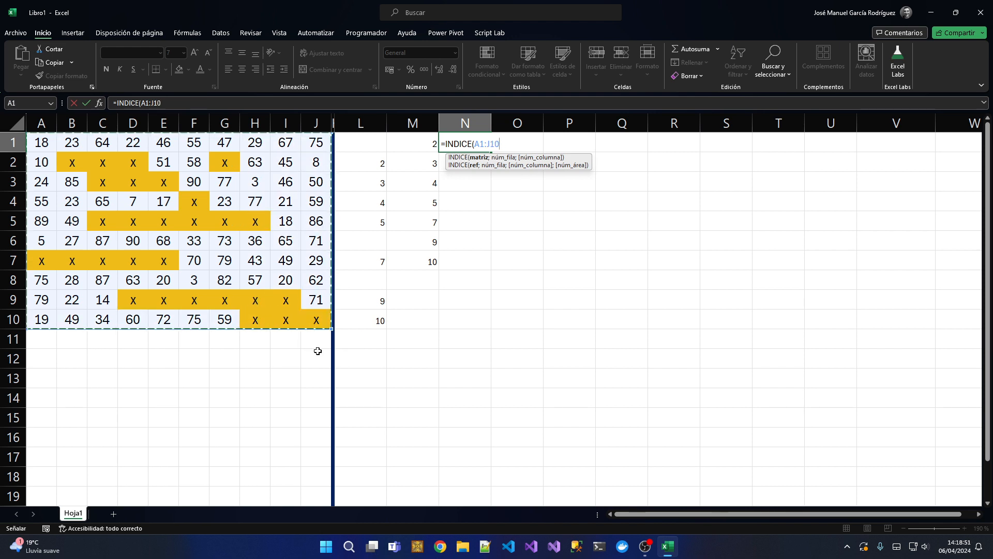
pyautogui.write(';')
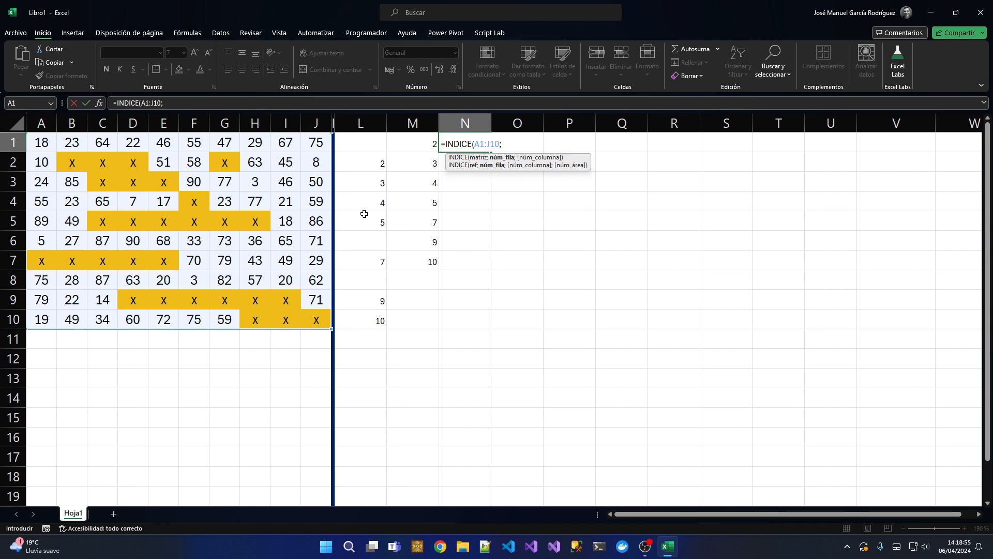
pyautogui.click(410, 141)
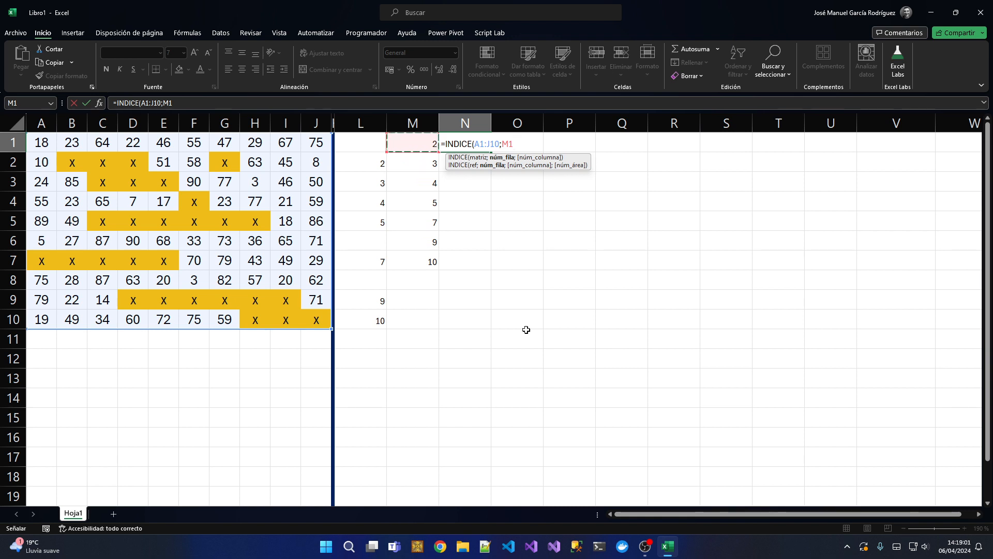
# Step: Make the INDICE references in N1 absolute as $M$1 and $A$1:$J$10
pyautogui.click(503, 144)
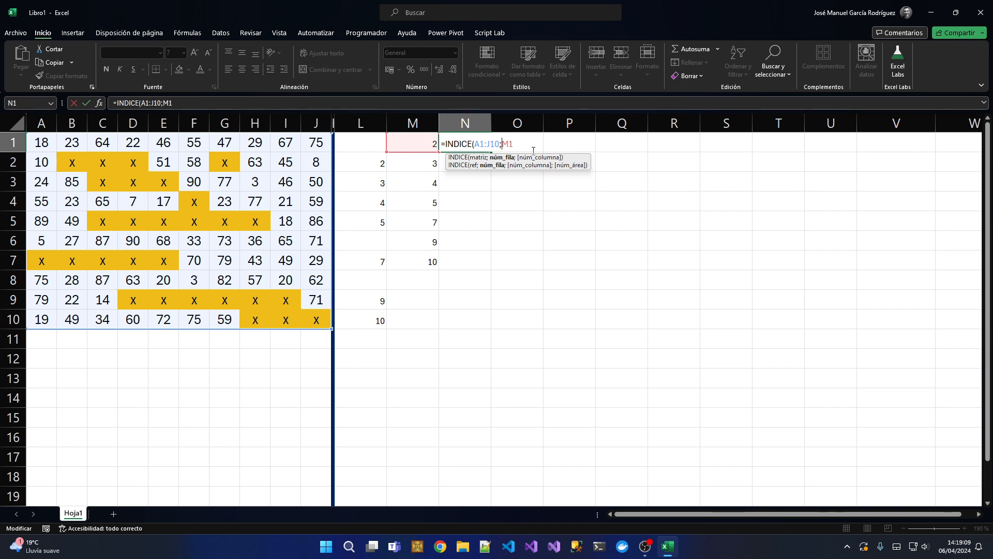
pyautogui.press('F4')
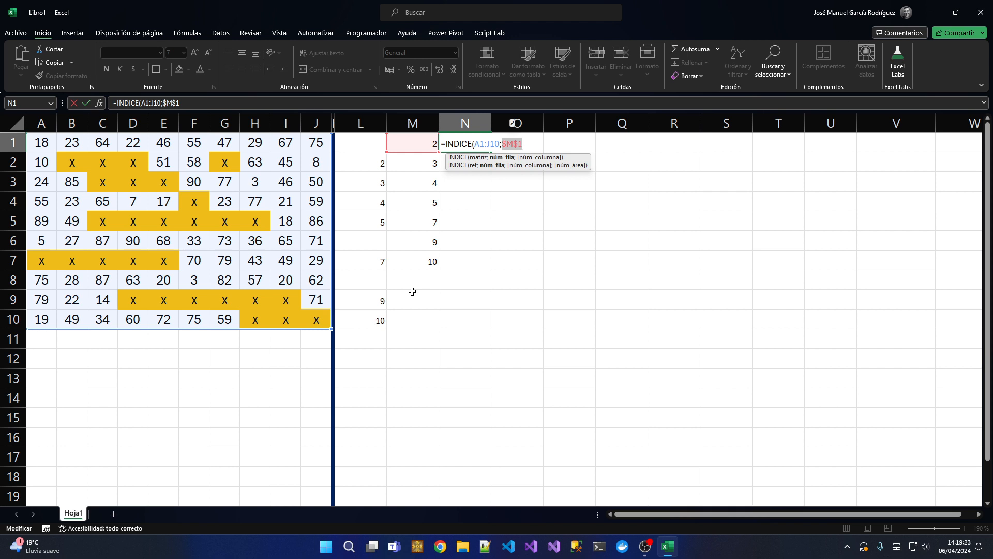
pyautogui.click(474, 144)
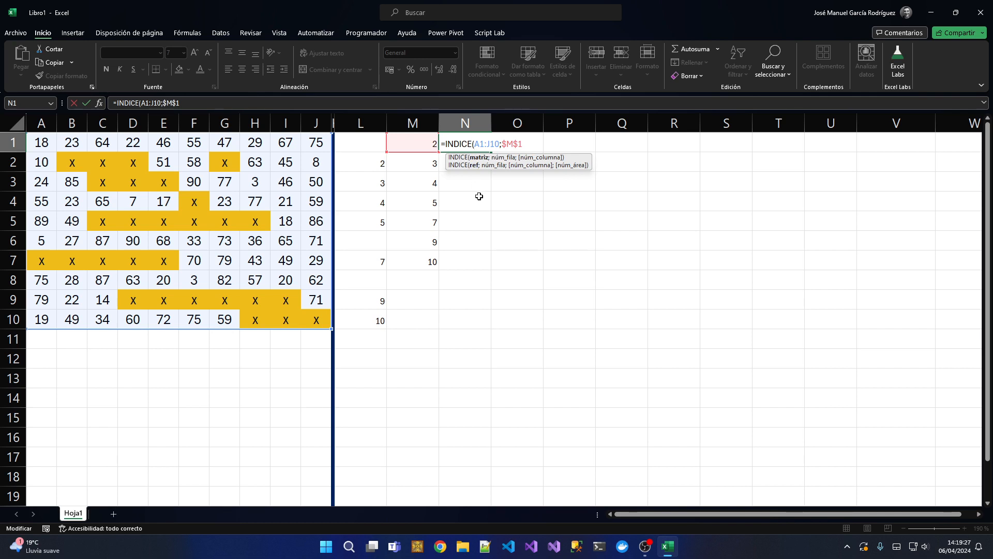
pyautogui.press('F4')
pyautogui.press('F4')
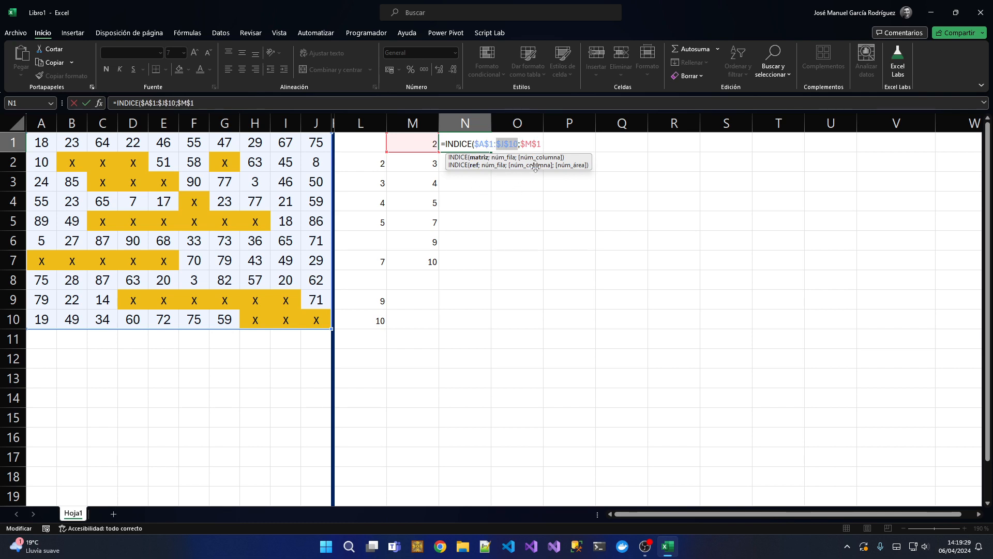
# Step: Add COLUMNAS($A:A) as the column argument and complete N1 as =INDICE($A$1:$J$10;$M$1;COLUMNAS($A:A))
pyautogui.press('End')
pyautogui.write(';')
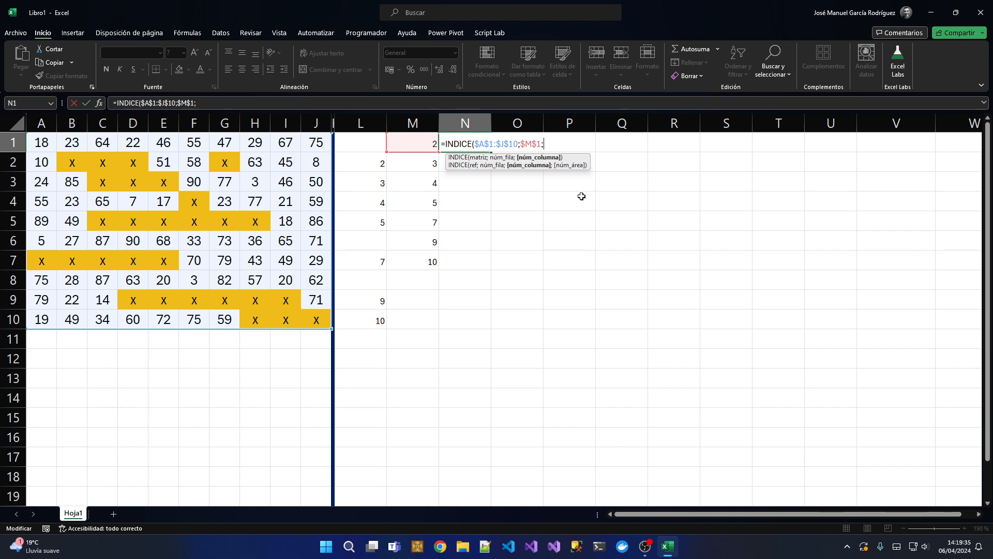
pyautogui.write('COLUMNAS(')
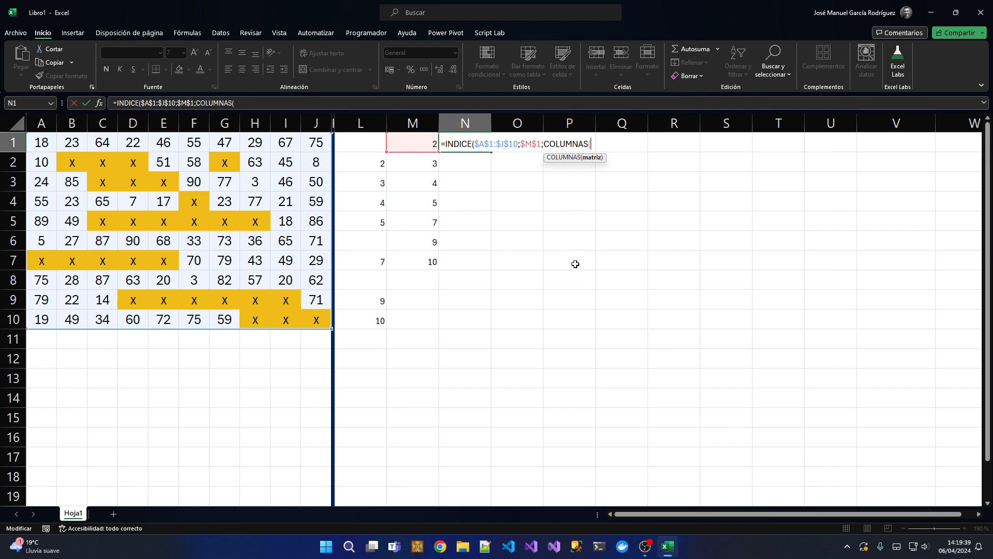
pyautogui.write('$a:a')
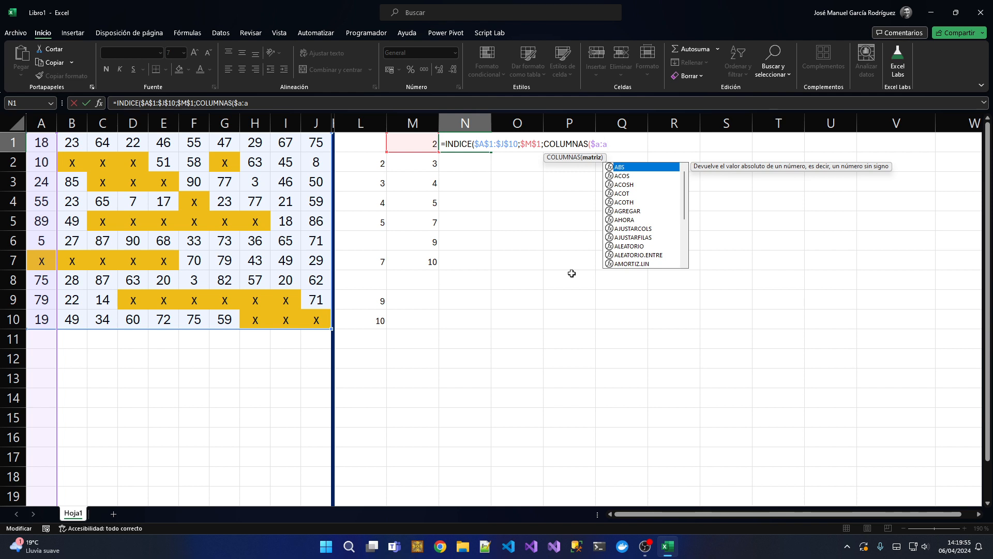
pyautogui.write('))')
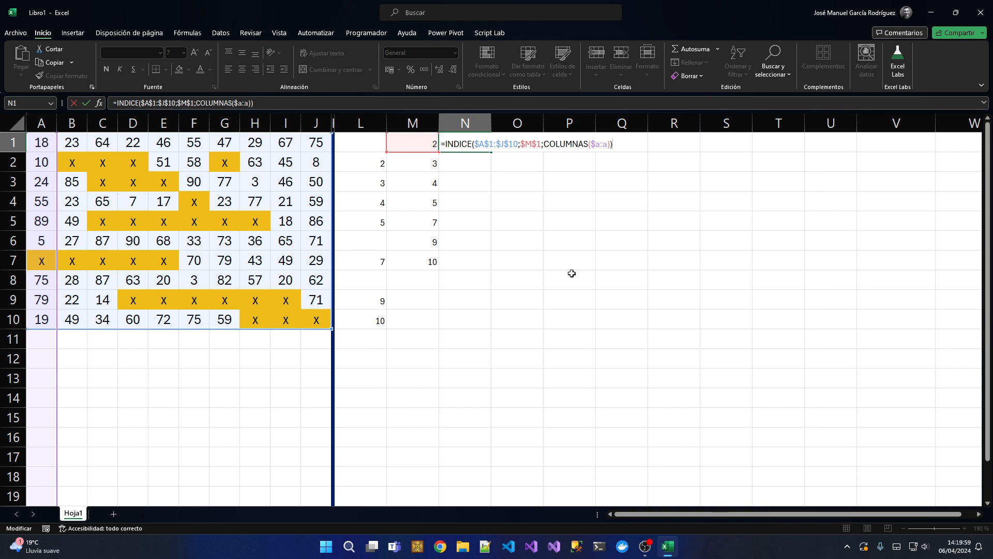
pyautogui.press('Return')
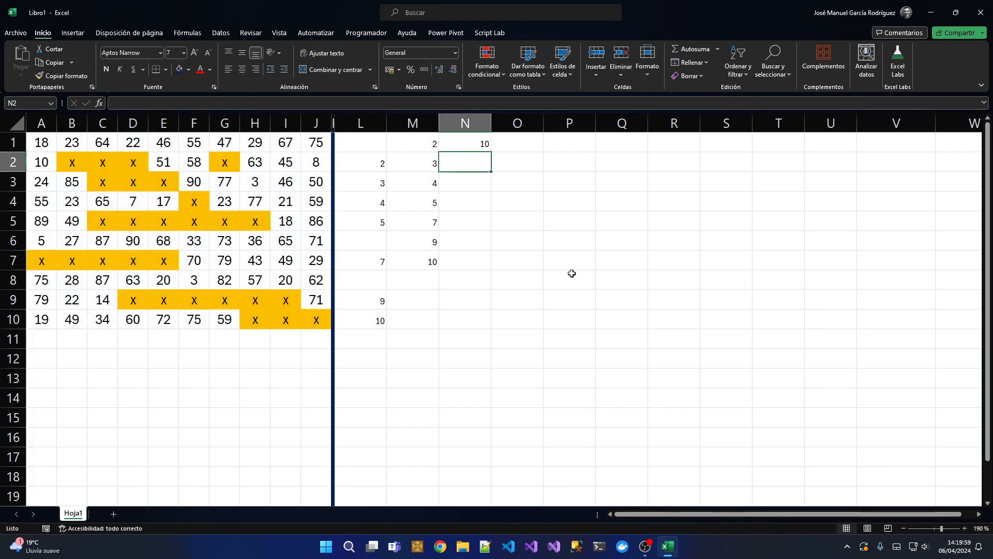
# Step: Compare the N1 result with cell A2 and fill the N1 formula down to N7
pyautogui.click(481, 148)
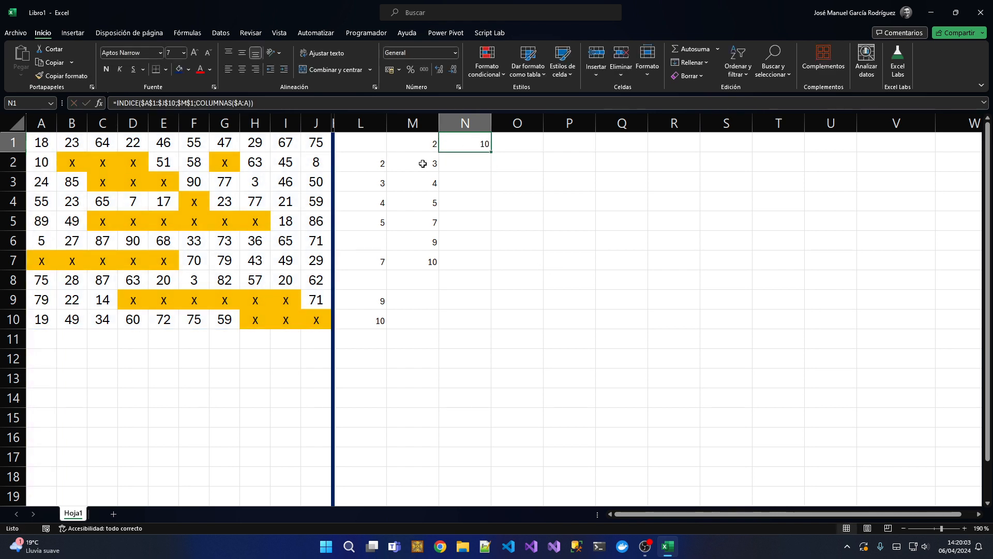
pyautogui.click(42, 164)
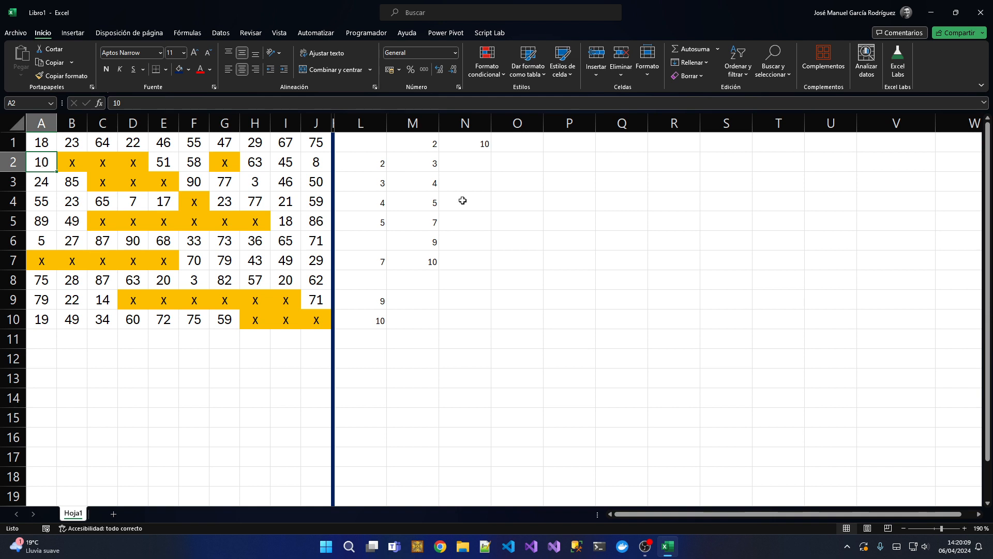
pyautogui.click(479, 144)
pyautogui.moveTo(490, 153); pyautogui.dragTo(493, 268)
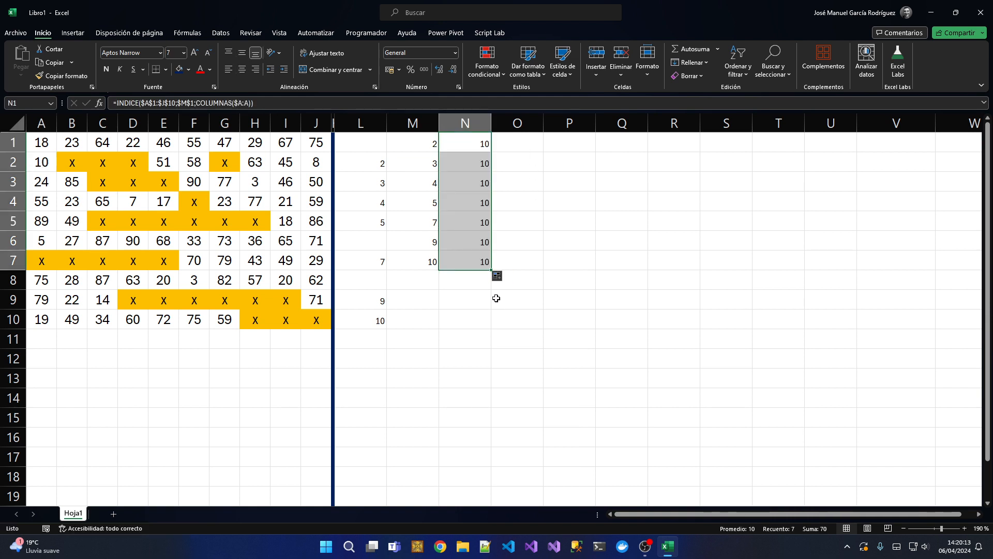
# Step: Change the row reference in the N1 formula from $M$1 to $M1 so that only the column is fixed
pyautogui.doubleClick(474, 142)
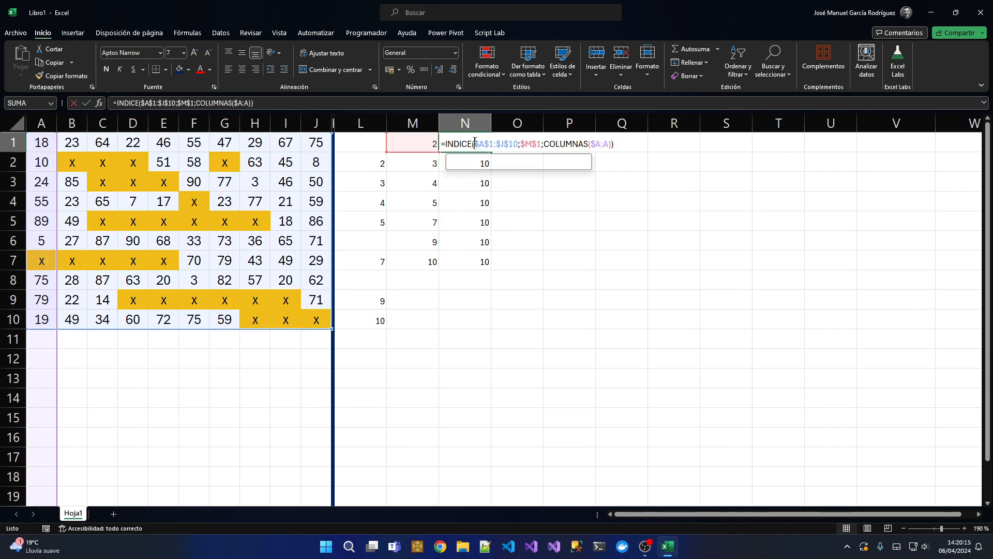
pyautogui.click(531, 144)
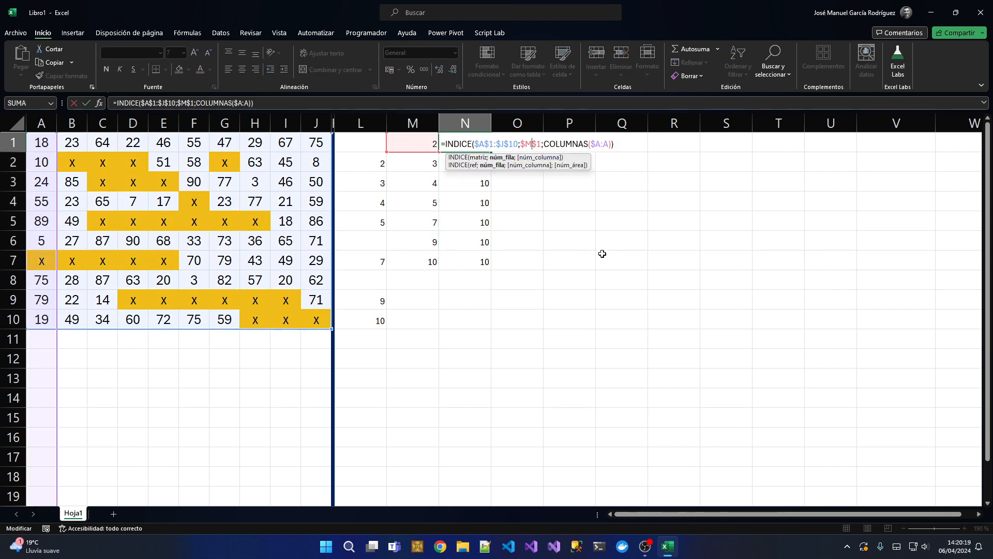
pyautogui.press('Delete')
pyautogui.press('Return')
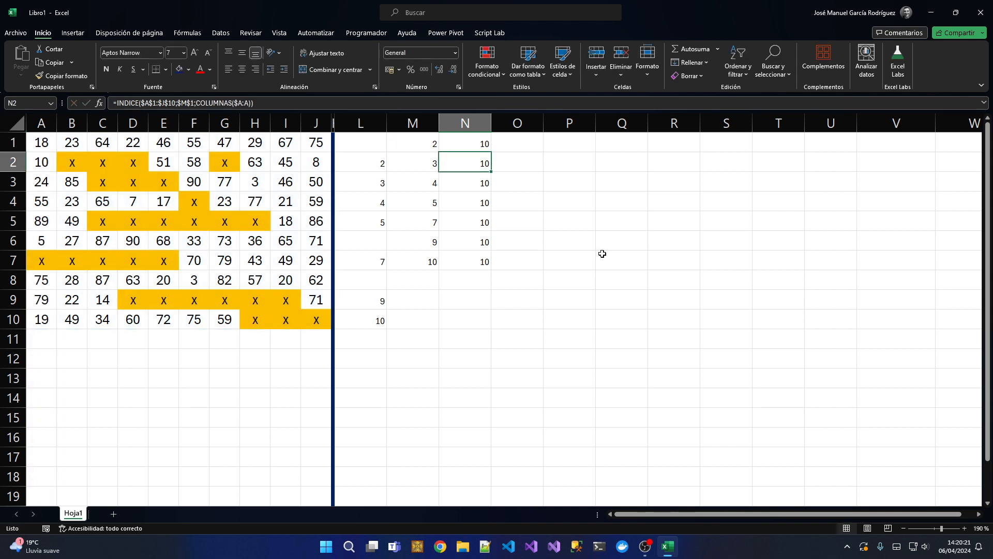
pyautogui.click(464, 140)
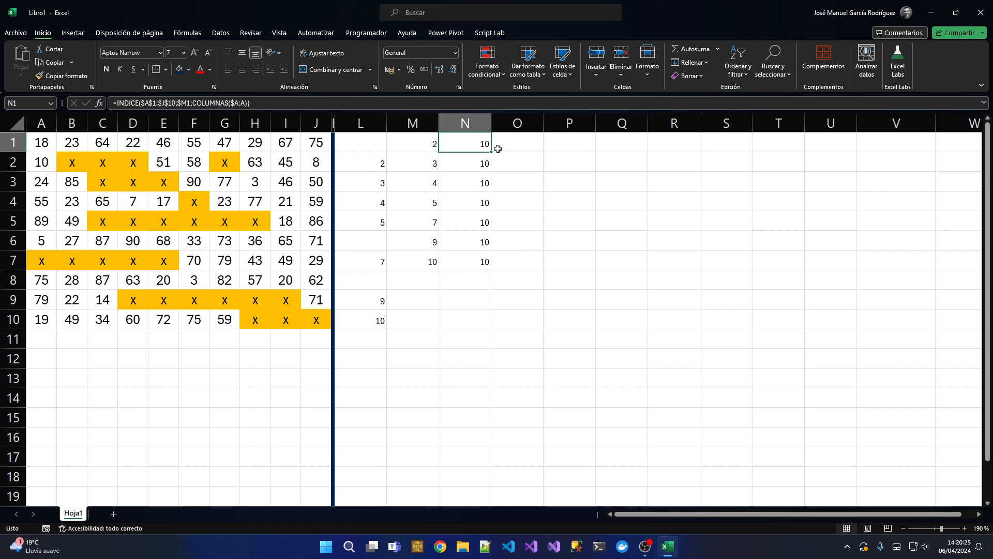
# Step: Fill the updated N1 formula down to N7 and check the formulas in N1 and N2
pyautogui.moveTo(491, 152); pyautogui.dragTo(489, 265)
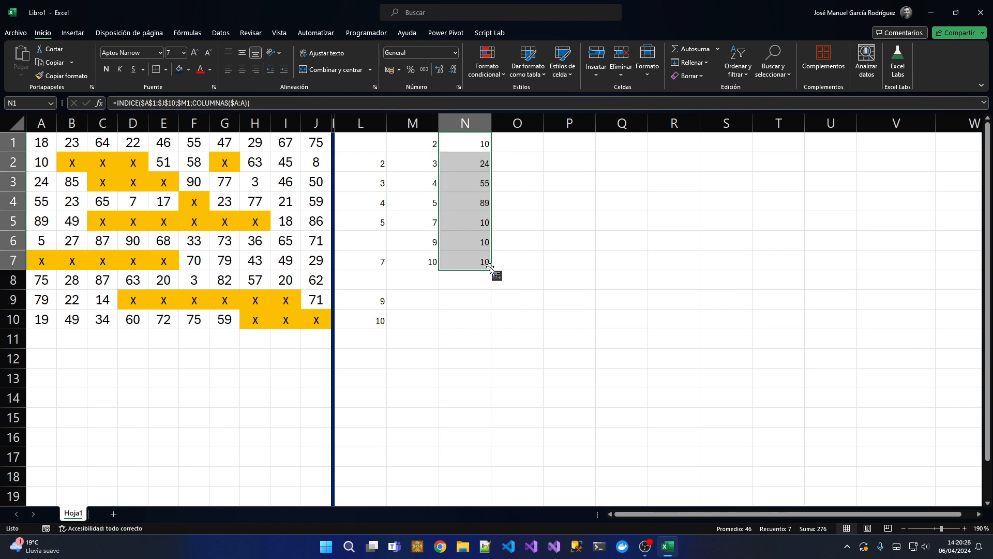
pyautogui.click(474, 145)
pyautogui.click(473, 165)
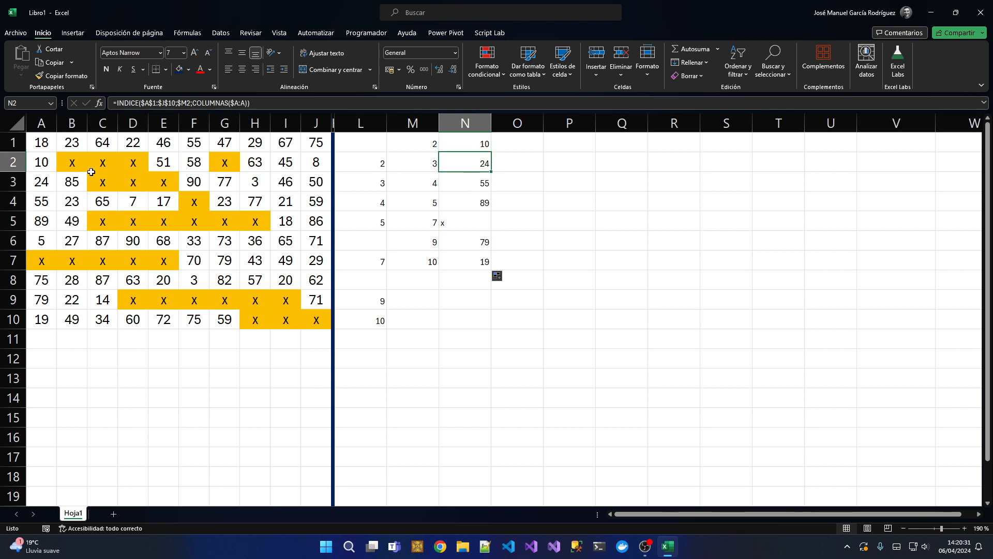
# Step: Compare the results in column N with the first cells of source rows 3, 4, 5 and 7, and examine row 6
pyautogui.click(46, 184)
pyautogui.press('Right')
pyautogui.press('Right')
pyautogui.press('Right')
pyautogui.press('Right')
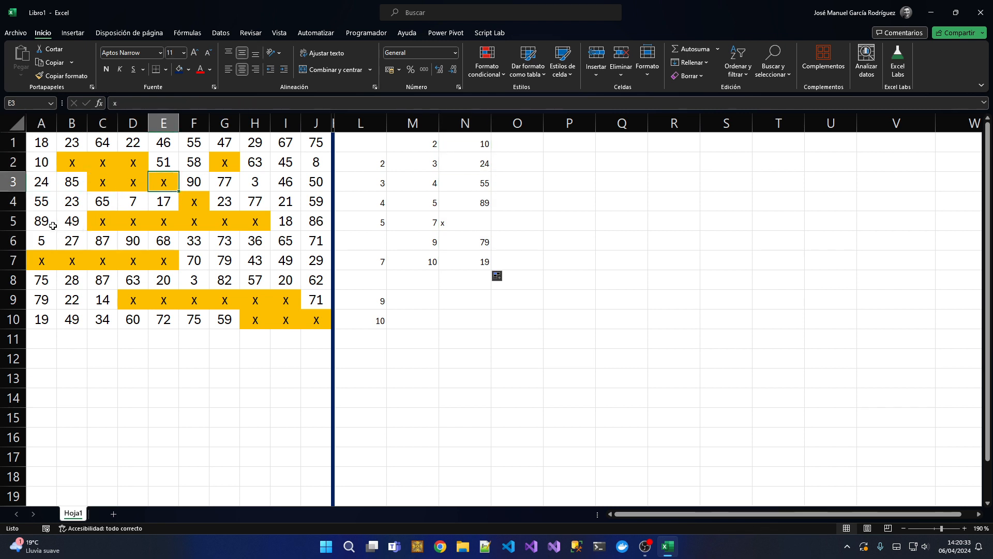
pyautogui.click(45, 206)
pyautogui.click(45, 219)
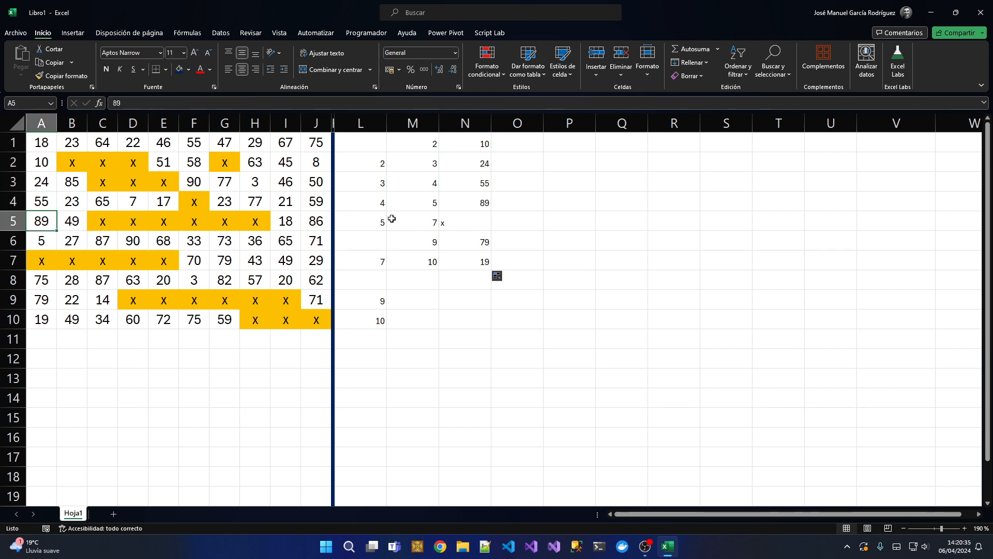
pyautogui.click(487, 227)
pyautogui.click(49, 261)
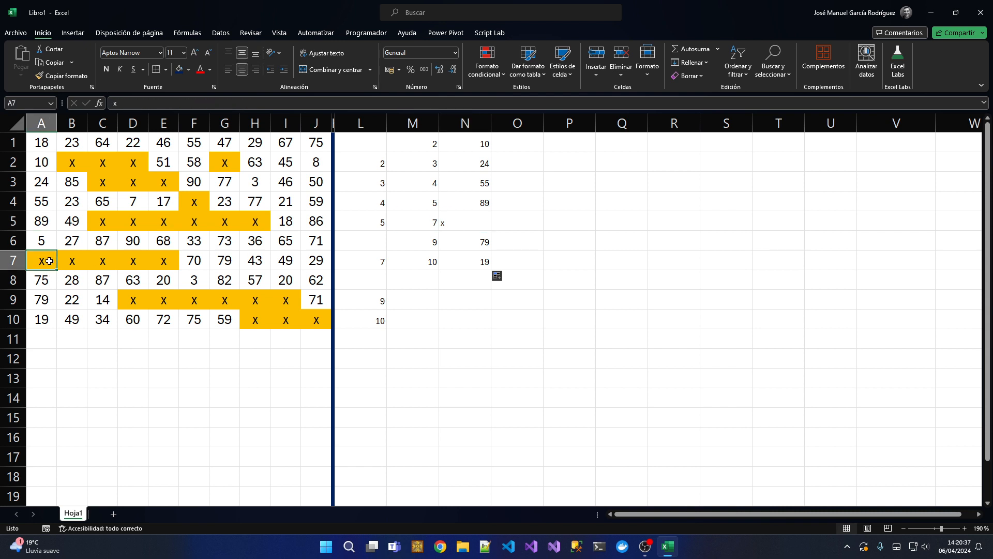
pyautogui.moveTo(44, 240); pyautogui.dragTo(316, 241)
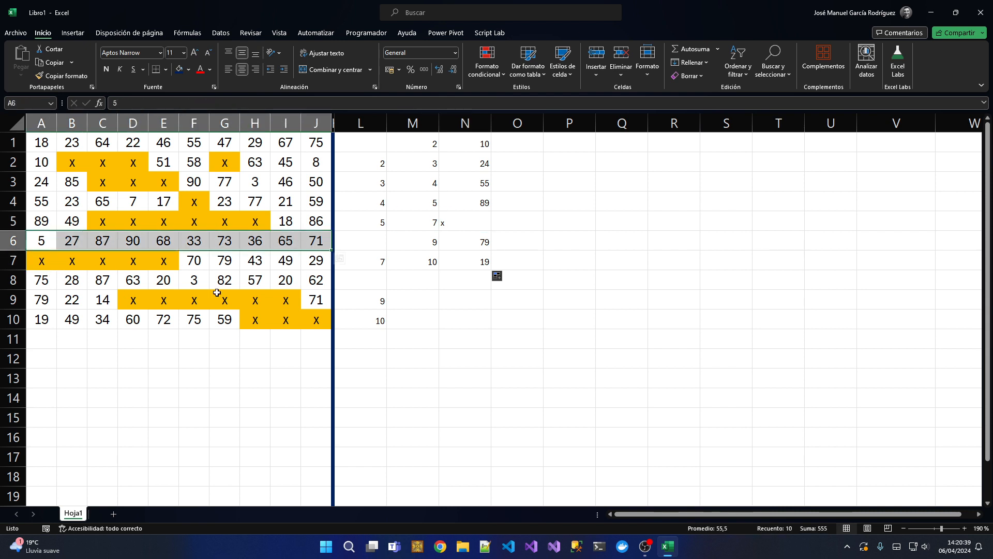
pyautogui.click(468, 222)
# Step: Fill the N1:N7 formulas across to column W and check the formula in W6
pyautogui.moveTo(464, 144); pyautogui.dragTo(834, 269)
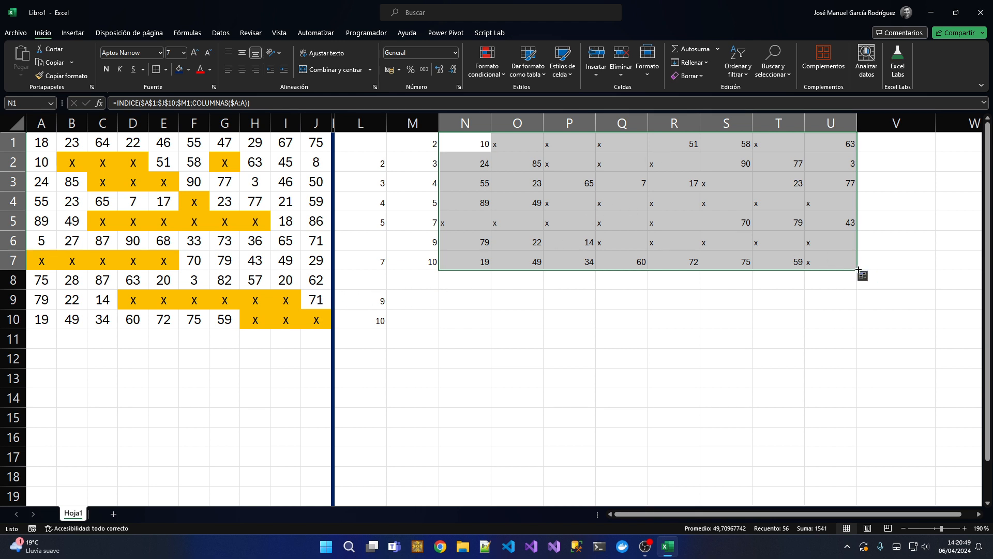
pyautogui.moveTo(861, 271); pyautogui.dragTo(799, 264)
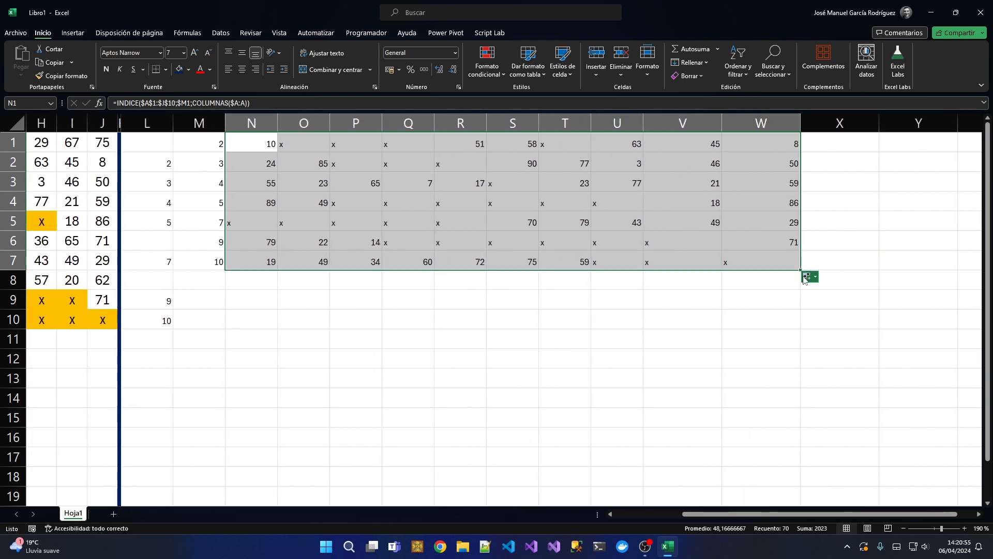
pyautogui.click(788, 239)
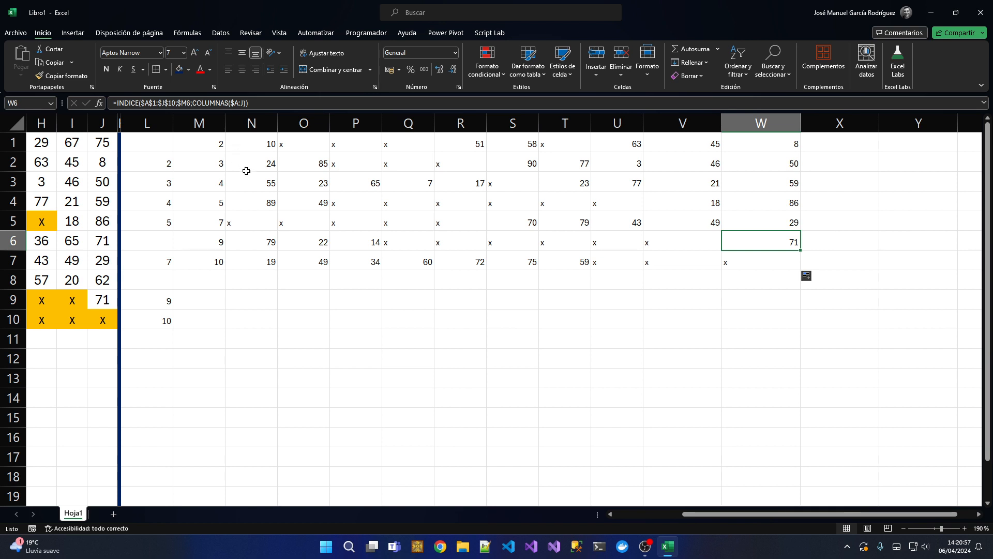
# Step: Narrow columns N to W evenly and center their contents horizontally and vertically
pyautogui.moveTo(252, 123); pyautogui.dragTo(670, 126)
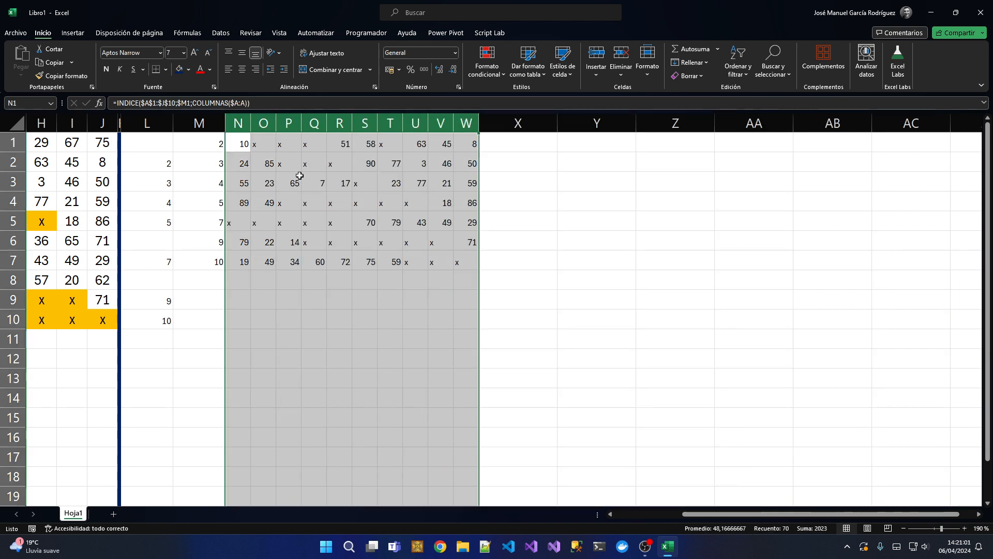
pyautogui.click(242, 69)
pyautogui.click(241, 54)
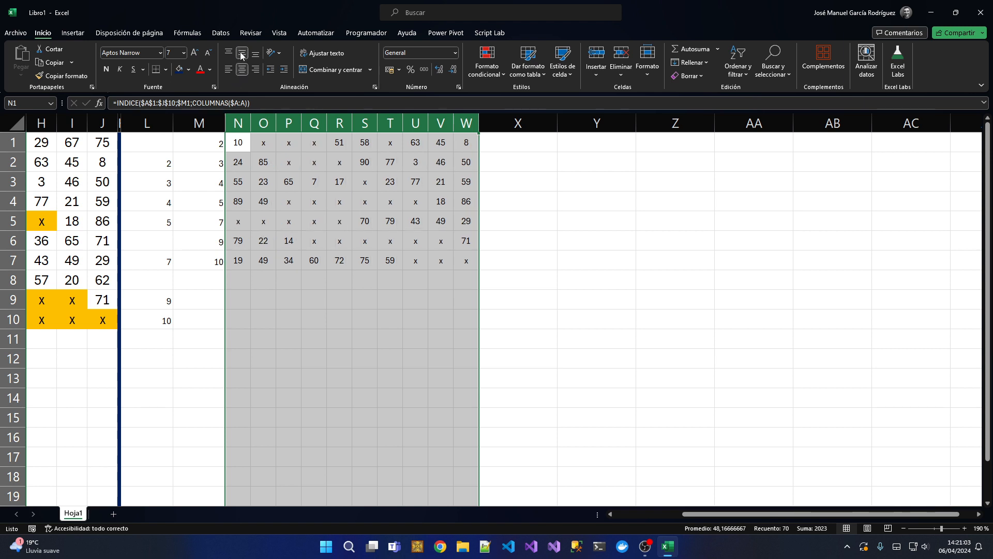
pyautogui.moveTo(782, 518); pyautogui.dragTo(715, 518)
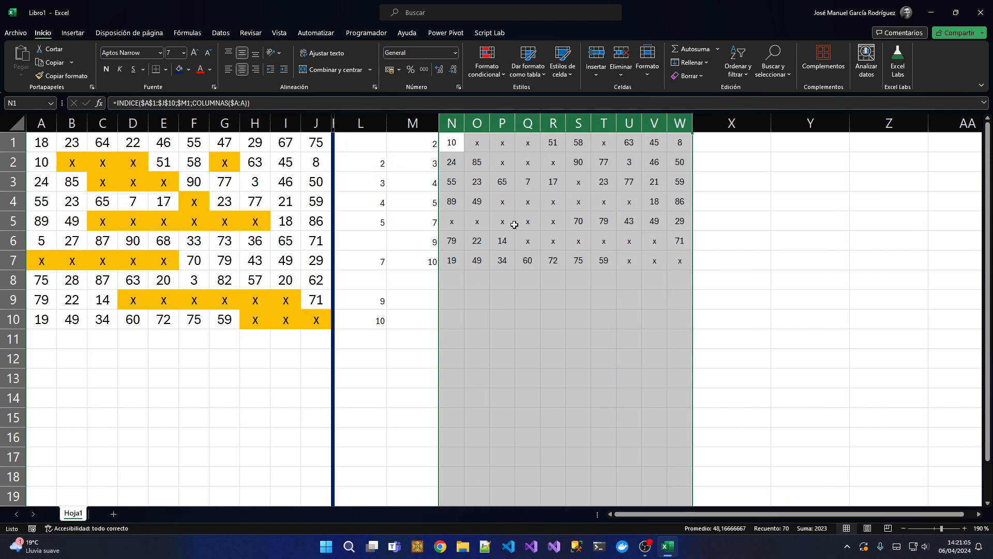
pyautogui.click(502, 220)
# Step: Copy the formatting of source cell I9, including its x highlighting, to the results in N1:W7
pyautogui.click(285, 299)
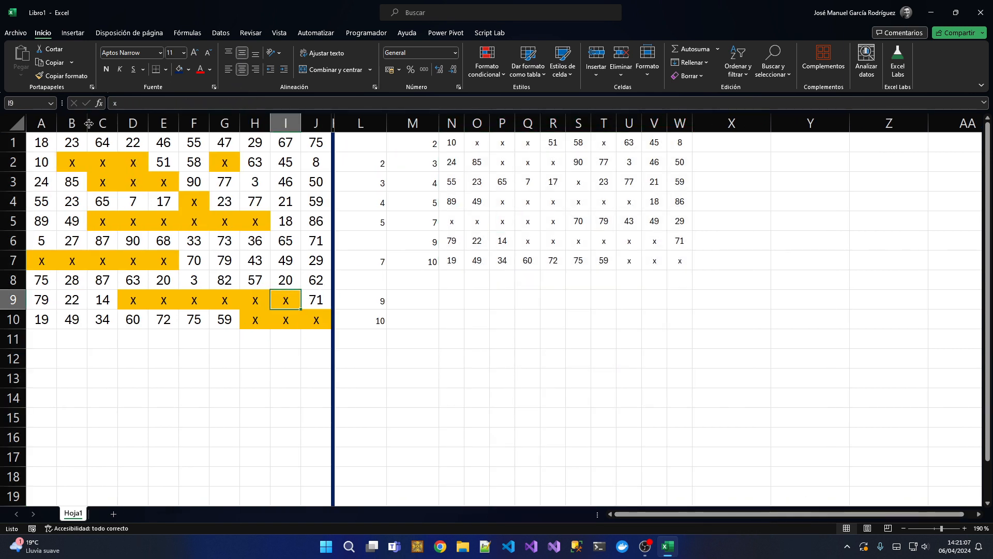
pyautogui.click(64, 75)
pyautogui.moveTo(452, 143)
pyautogui.mouseDown()
pyautogui.moveTo(656, 260)
pyautogui.moveTo(682, 262)
pyautogui.mouseUp()
pyautogui.click(604, 221)
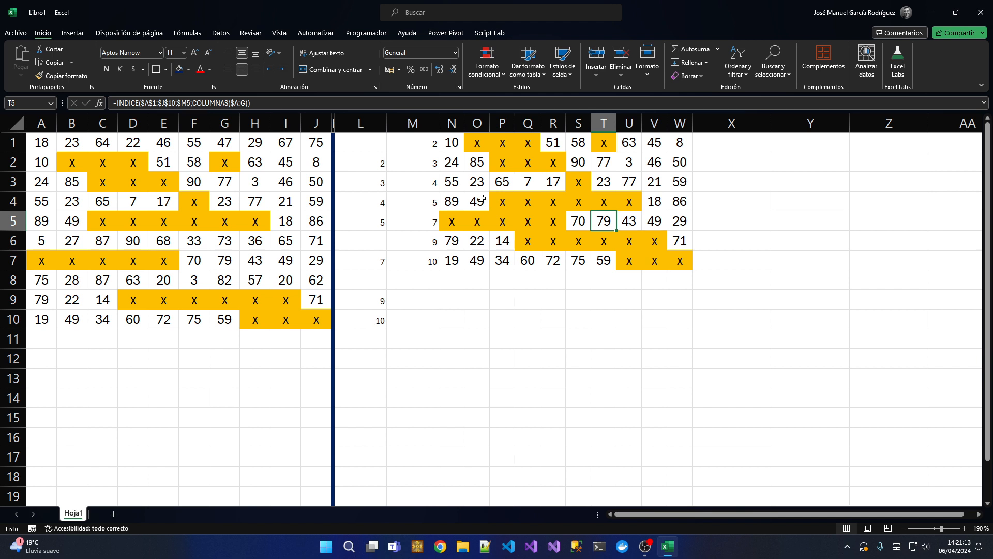
# Step: Set the font size of the results in N1:W7 to 9
pyautogui.moveTo(451, 144); pyautogui.dragTo(678, 260)
pyautogui.click(180, 53)
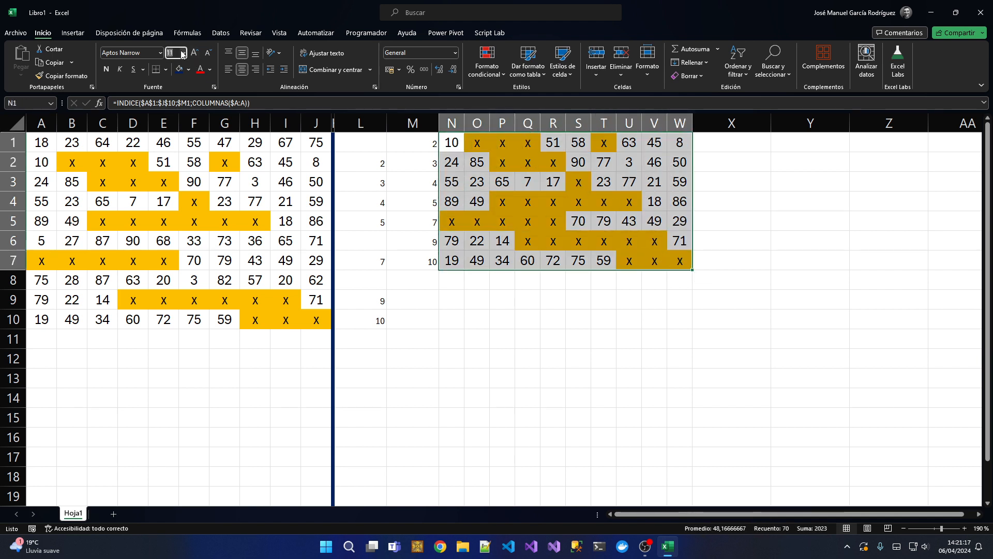
pyautogui.write('9')
pyautogui.click(577, 184)
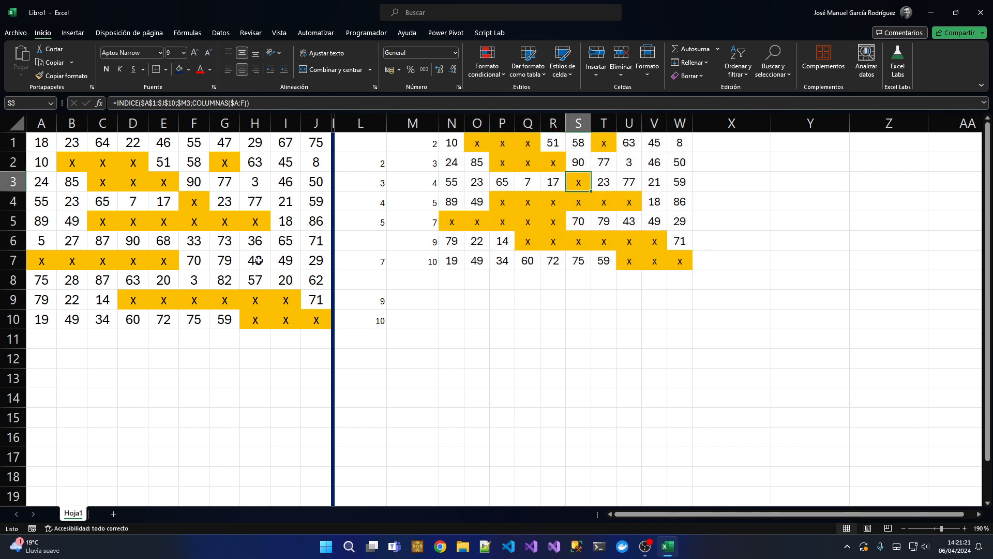
# Step: Check source rows 6 and 1 for x marks, and enter x in cell E1
pyautogui.moveTo(44, 244); pyautogui.dragTo(316, 244)
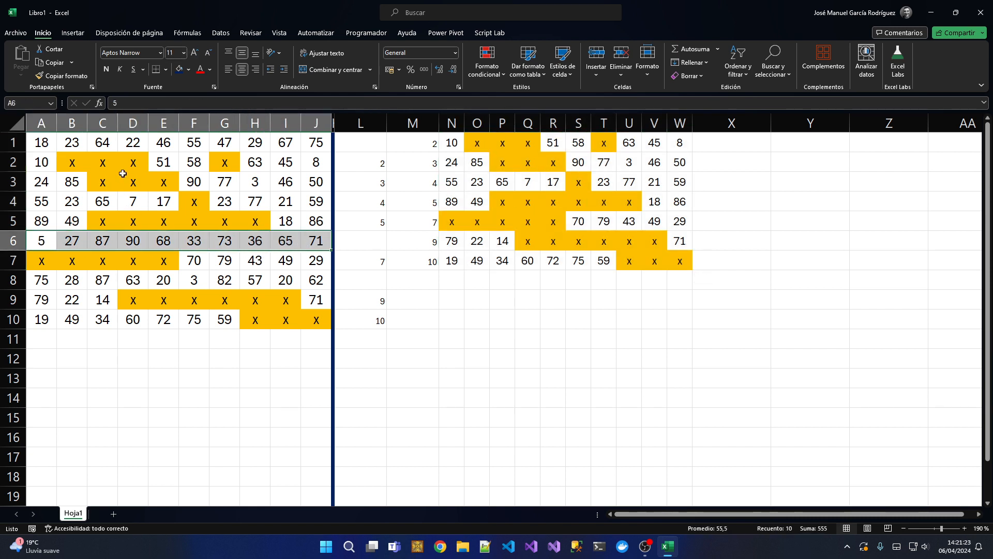
pyautogui.click(123, 182)
pyautogui.moveTo(45, 144); pyautogui.dragTo(285, 143)
pyautogui.click(255, 181)
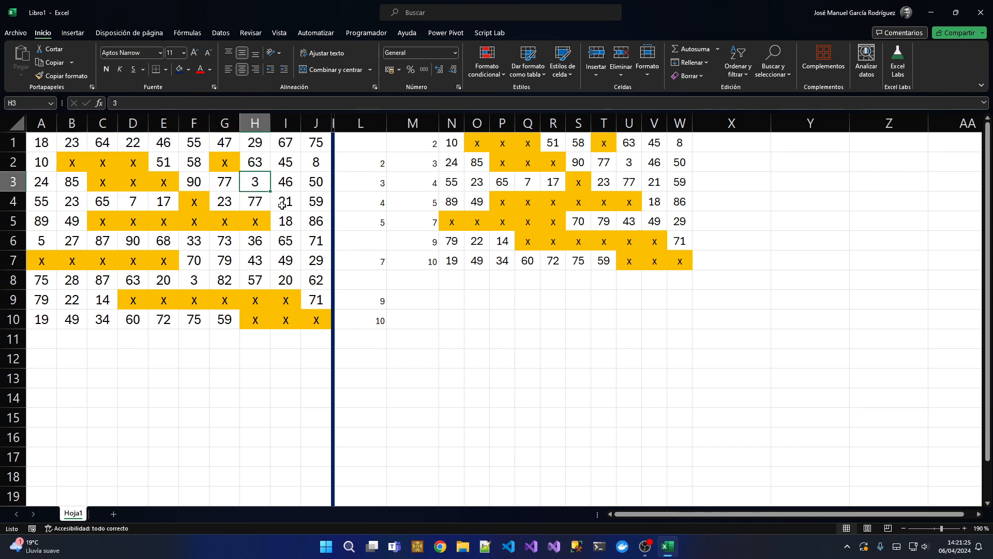
pyautogui.click(162, 143)
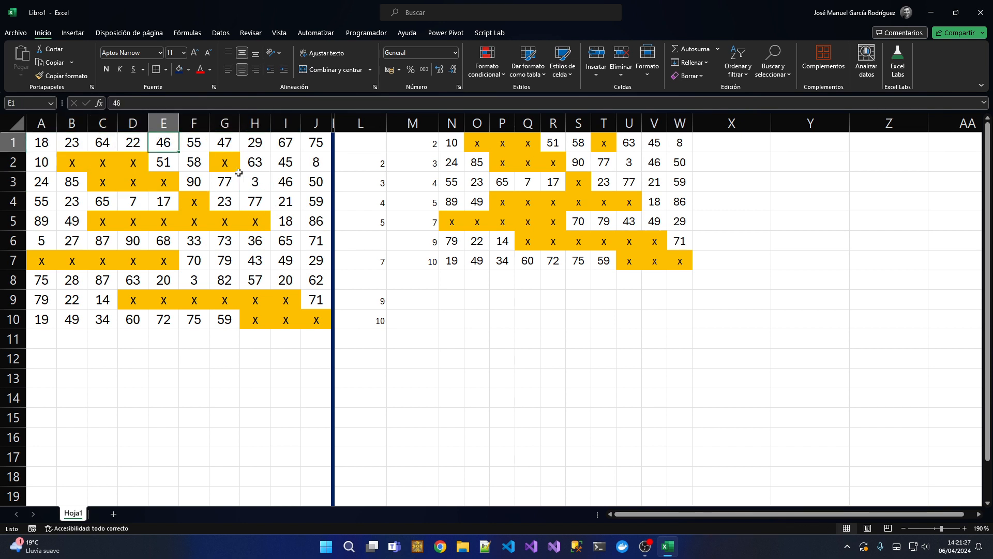
pyautogui.write('x')
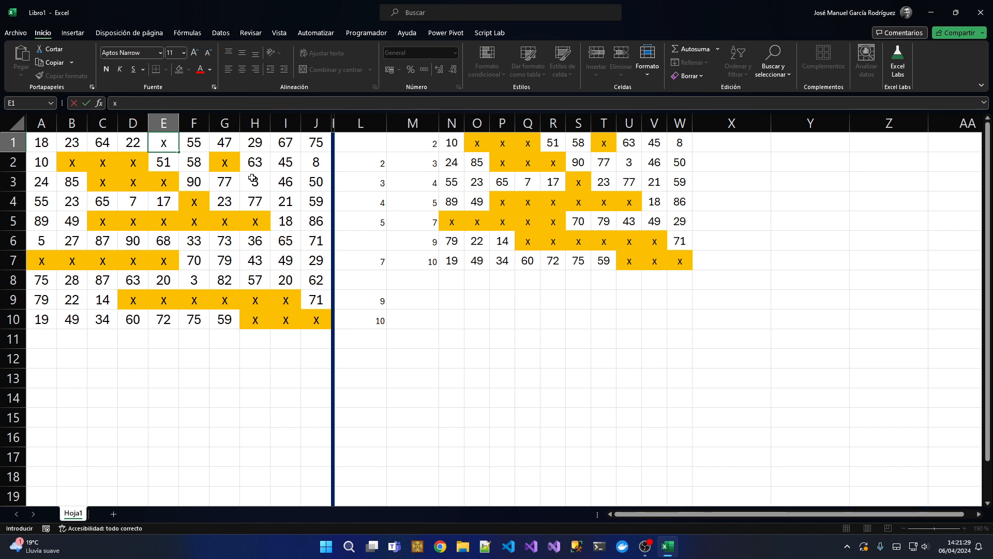
pyautogui.press('Return')
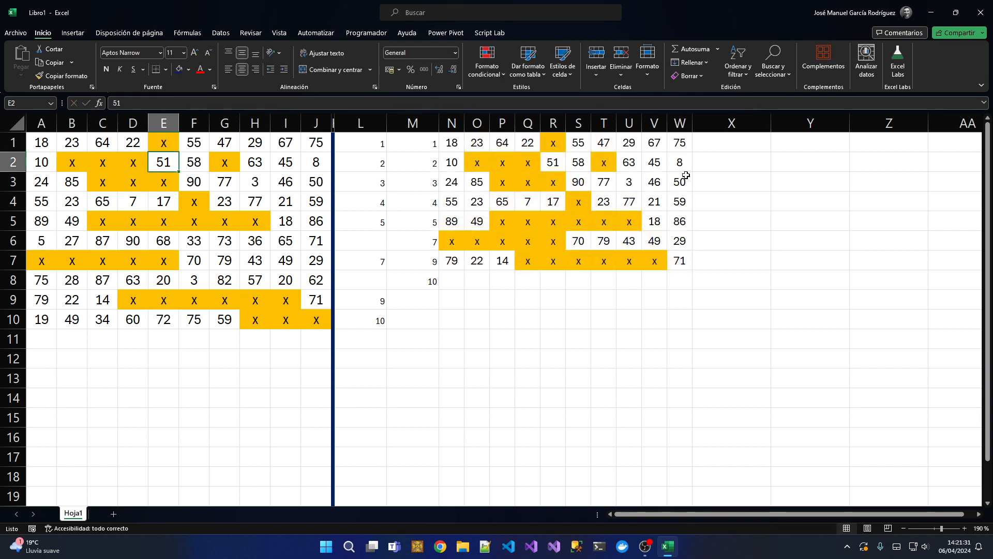
# Step: Fill the N7:W7 formulas down to row 8 and review the newly retrieved row
pyautogui.moveTo(448, 267); pyautogui.dragTo(688, 285)
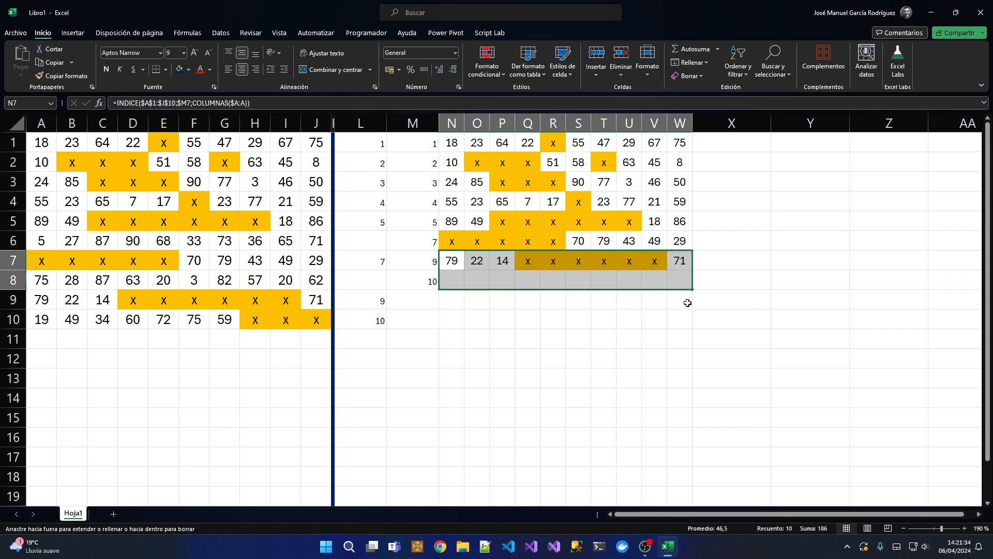
pyautogui.click(629, 358)
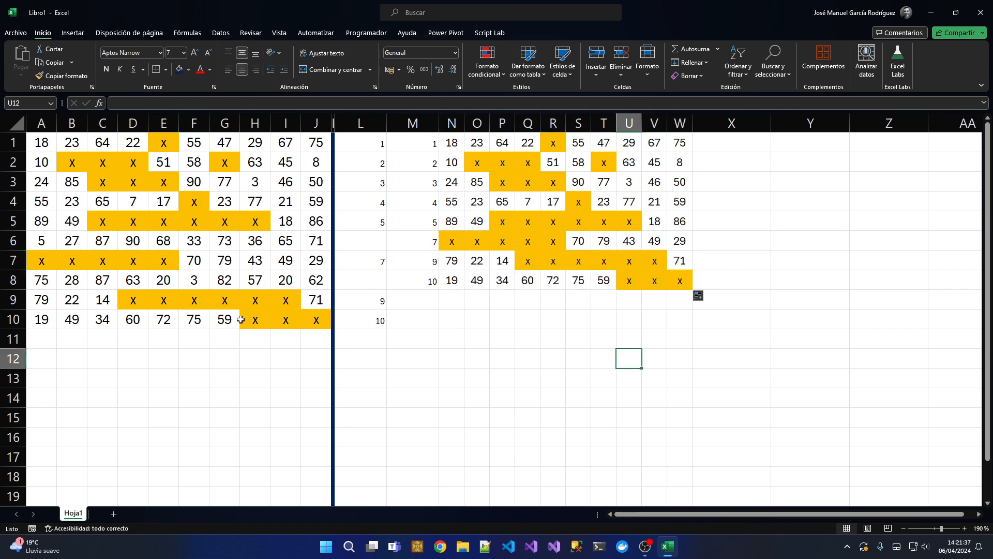
pyautogui.click(604, 284)
pyautogui.press('Right')
pyautogui.press('Right')
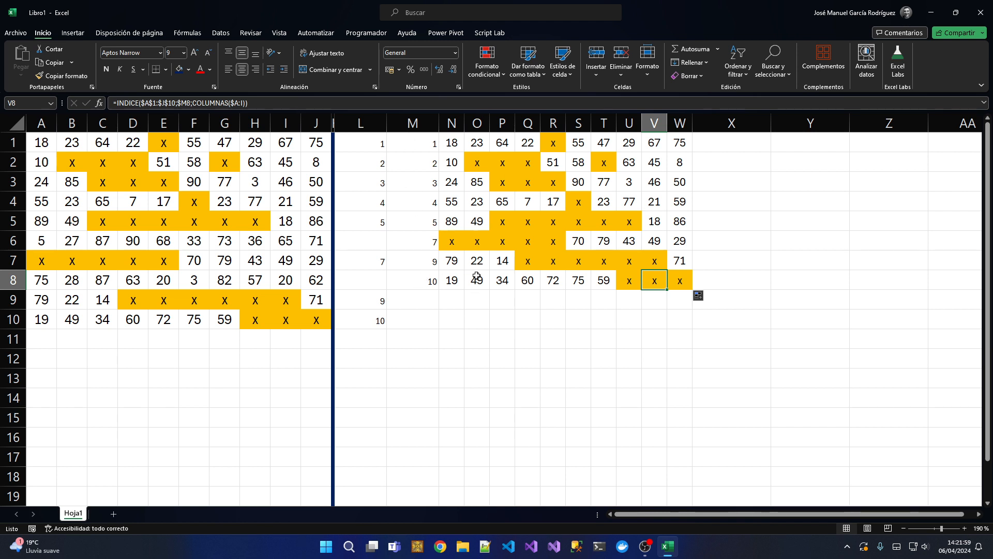
pyautogui.moveTo(451, 279); pyautogui.dragTo(673, 279)
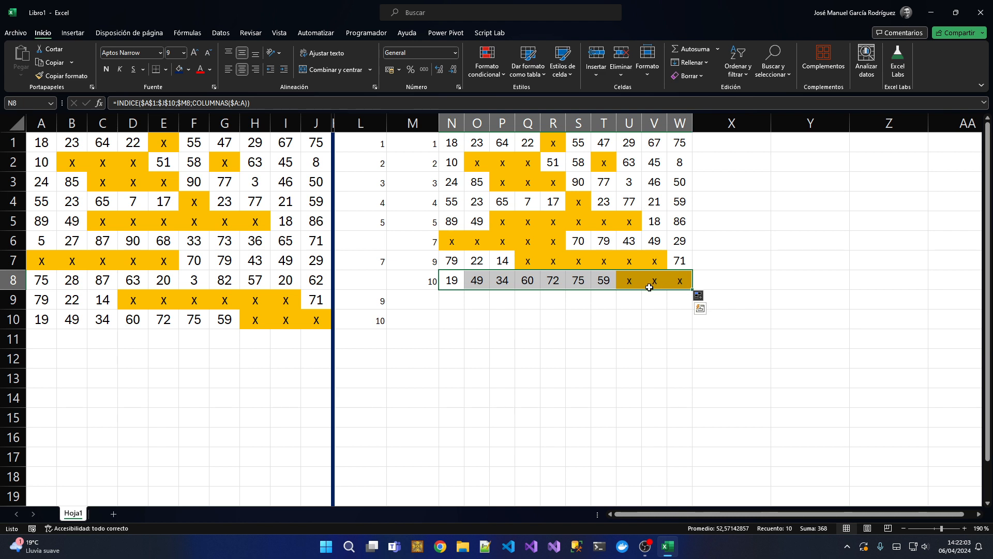
# Step: Inspect the formulas in R5 and T6 and those in the helper columns L and M
pyautogui.click(553, 219)
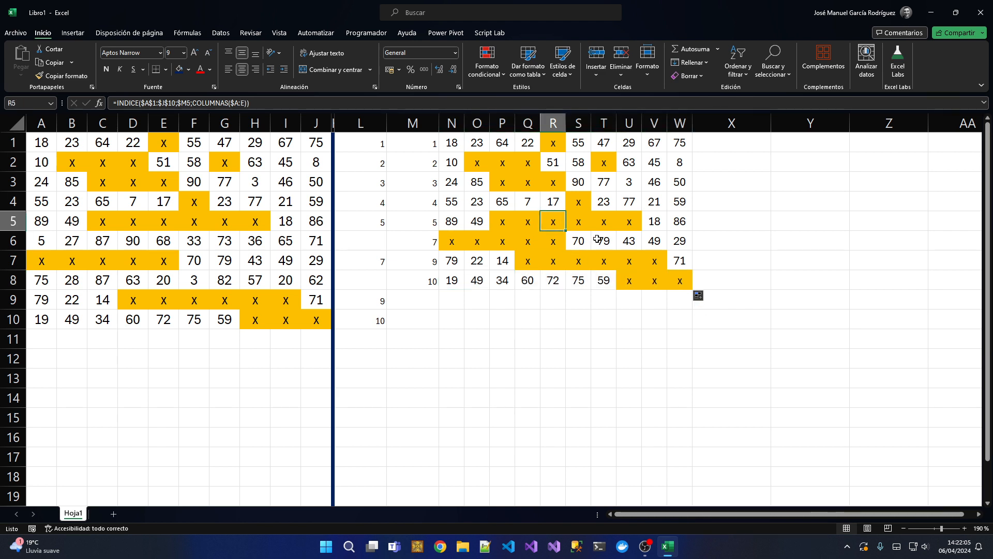
pyautogui.click(598, 239)
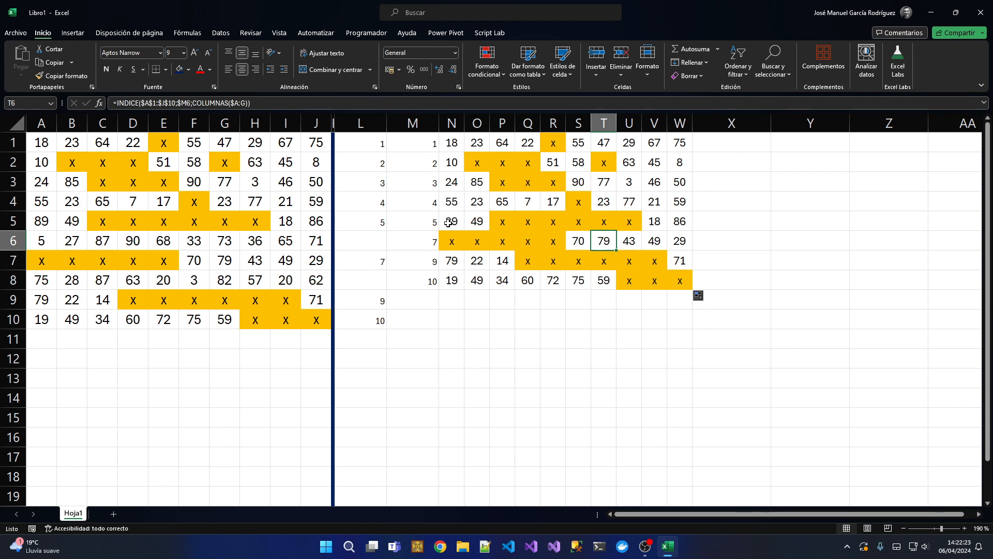
pyautogui.click(361, 139)
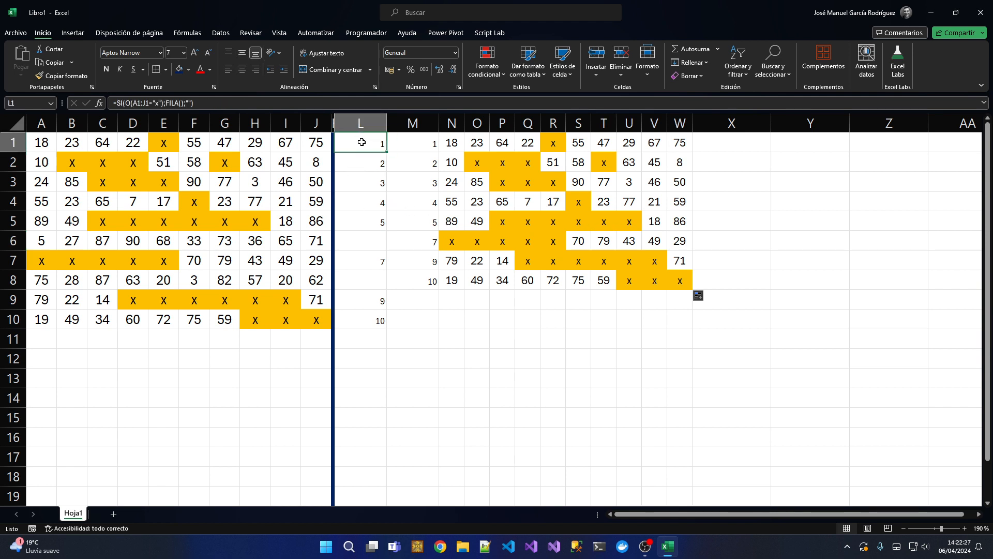
pyautogui.click(389, 147)
pyautogui.hotkey('ctrl', 'space')
pyautogui.hotkey('shift', 'Left')
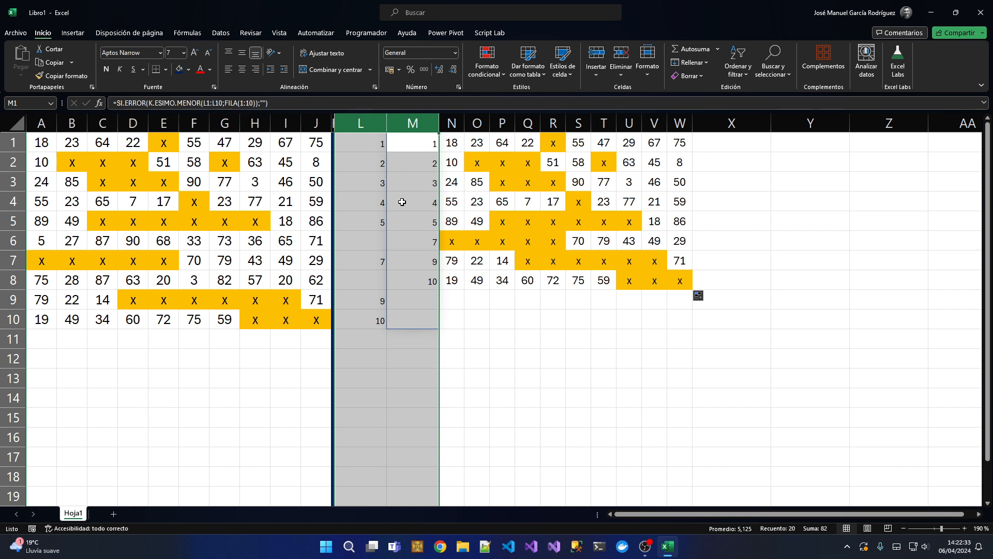
pyautogui.click(523, 297)
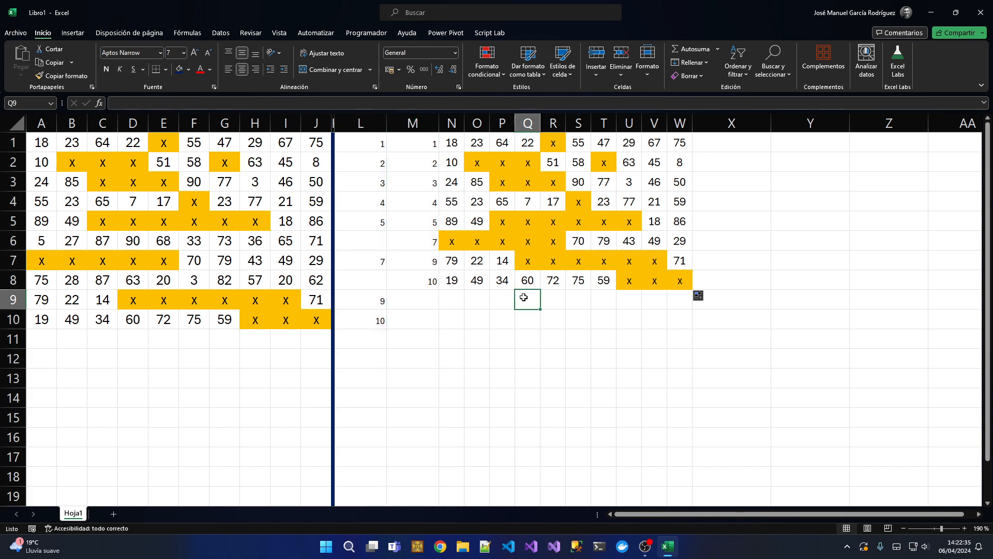
# Step: Fill the N8:W8 formulas down to row 10 and widen column N to make its results readable
pyautogui.moveTo(455, 282); pyautogui.dragTo(694, 327)
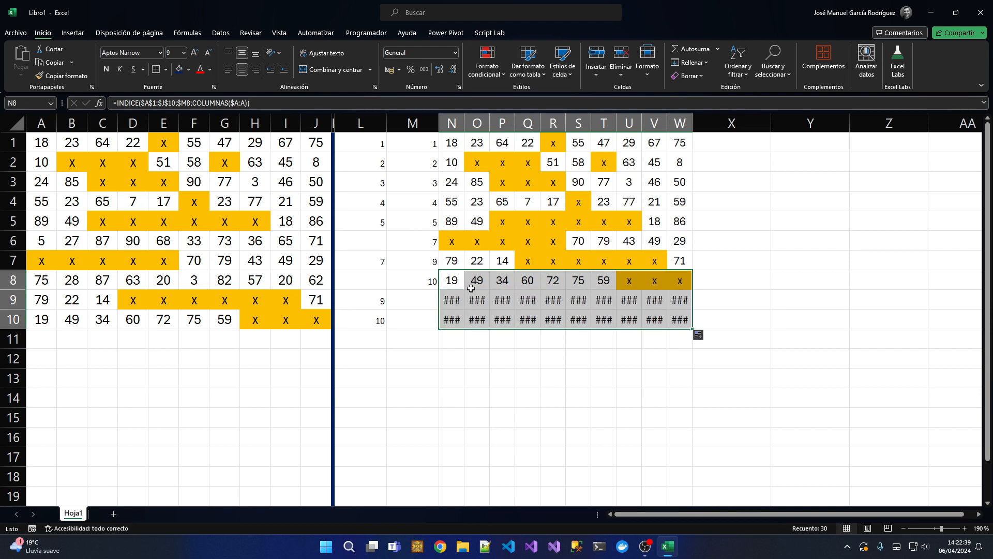
pyautogui.moveTo(466, 125); pyautogui.dragTo(504, 124)
# Step: Wrap the INDICE formula in N1 in SI.ERROR with an empty string "" as the value for errors
pyautogui.doubleClick(471, 145)
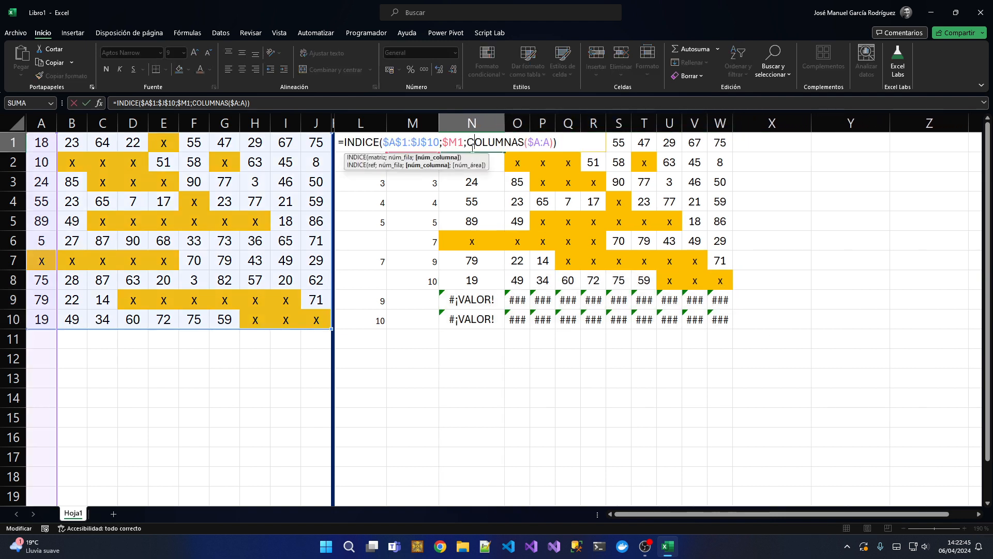
pyautogui.click(343, 143)
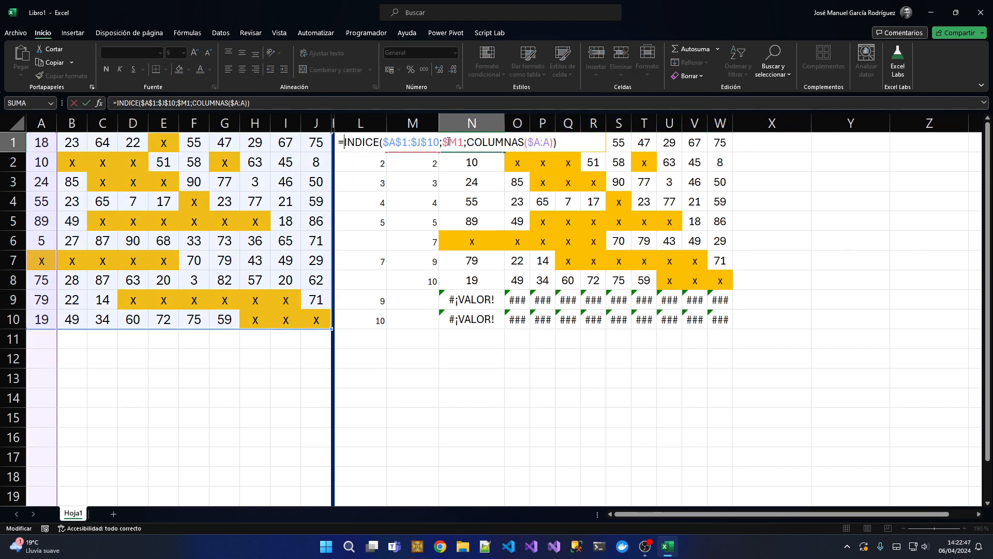
pyautogui.write('si.error')
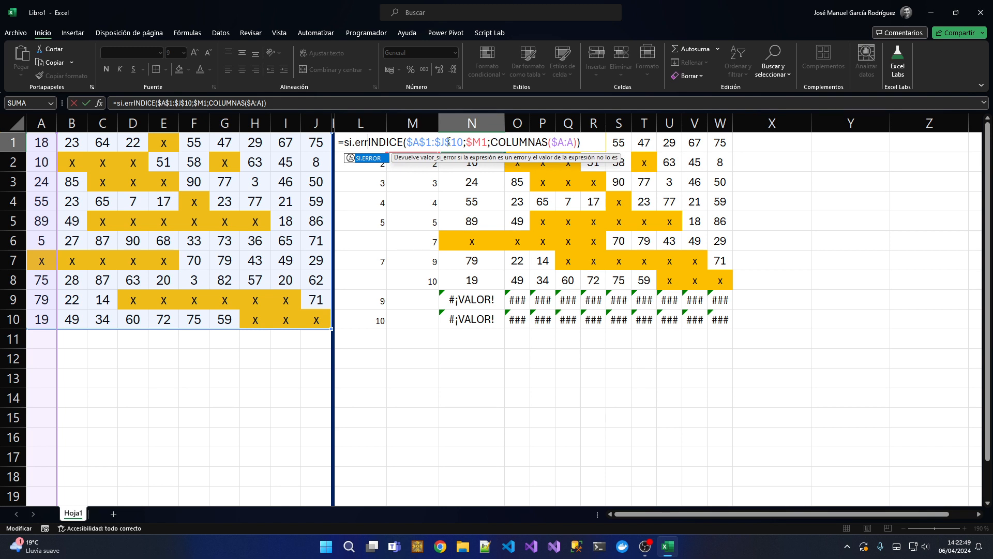
pyautogui.write('(')
pyautogui.press('End')
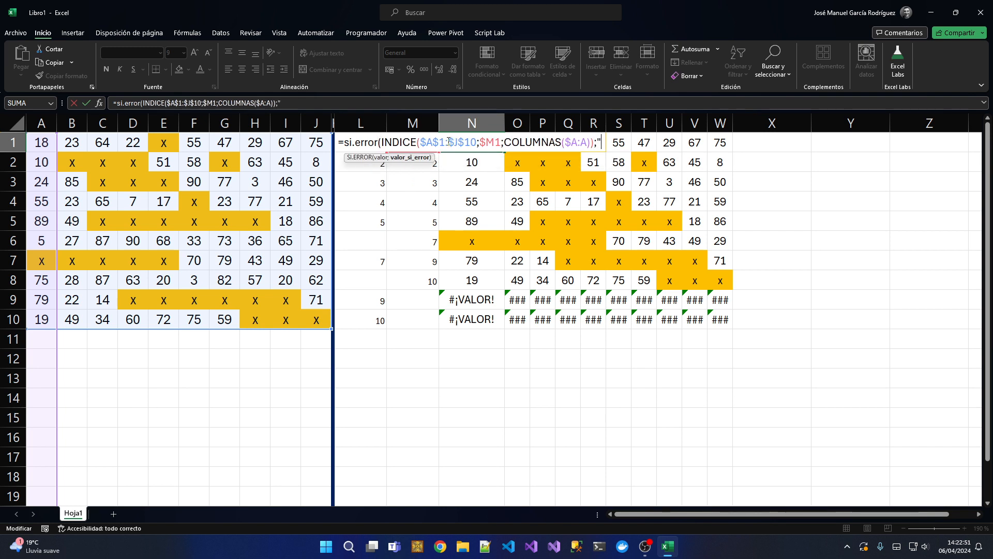
pyautogui.write(';"")')
pyautogui.press('Return')
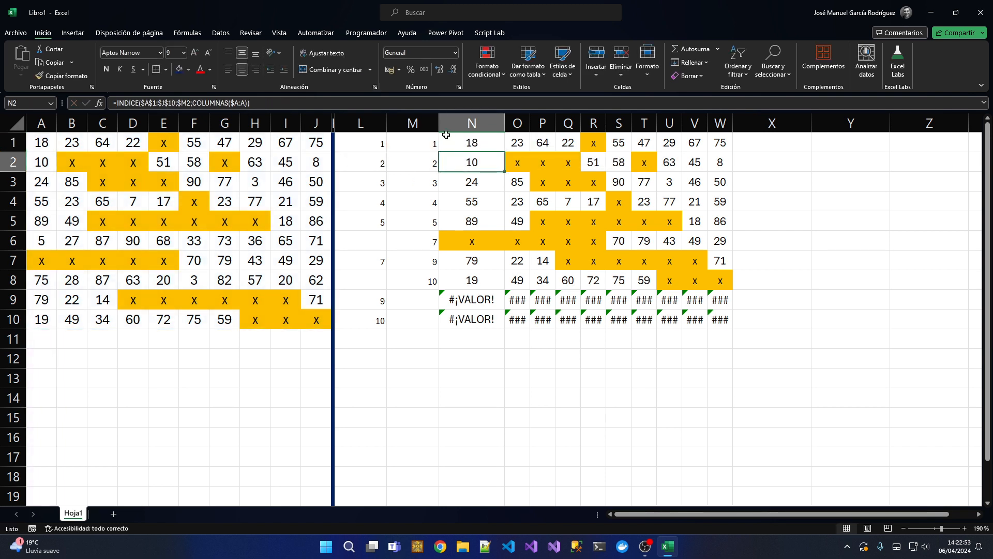
pyautogui.click(454, 139)
pyautogui.moveTo(505, 153); pyautogui.dragTo(520, 338)
pyautogui.click(519, 338)
pyautogui.hotkey('ctrl', 'z')
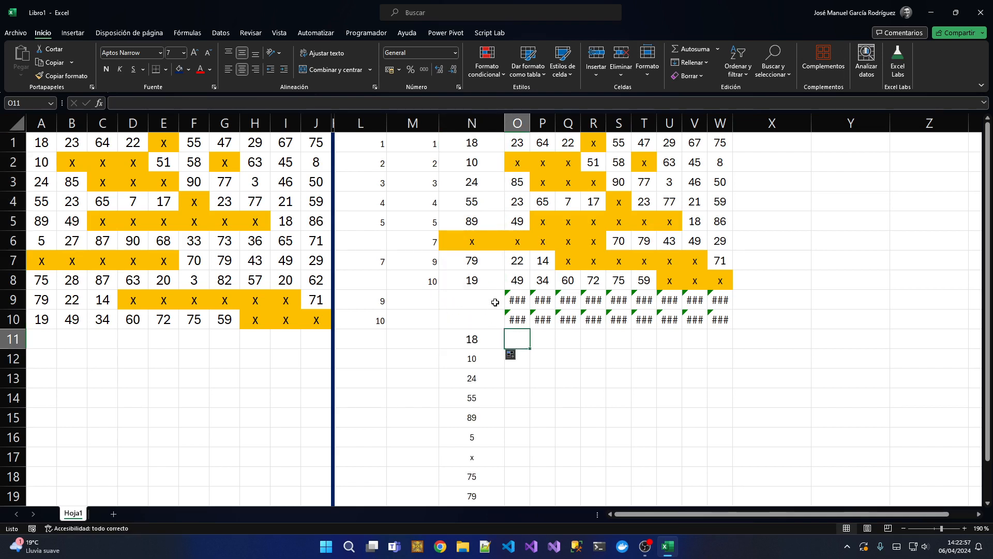
pyautogui.hotkey('ctrl', 'z')
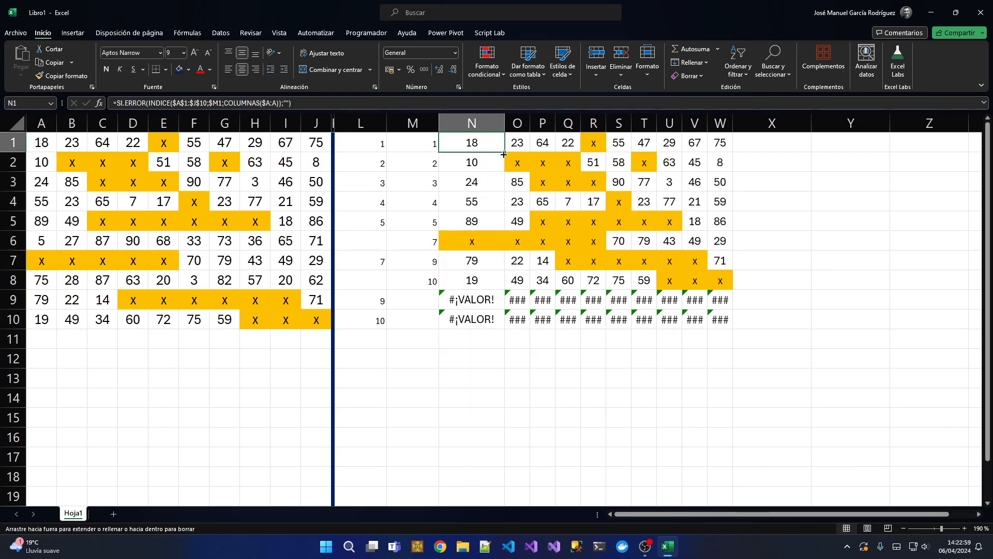
# Step: Fill the SI.ERROR formula from N1 across N1:W10 and narrow column N to match the other result columns
pyautogui.moveTo(504, 153); pyautogui.dragTo(730, 330)
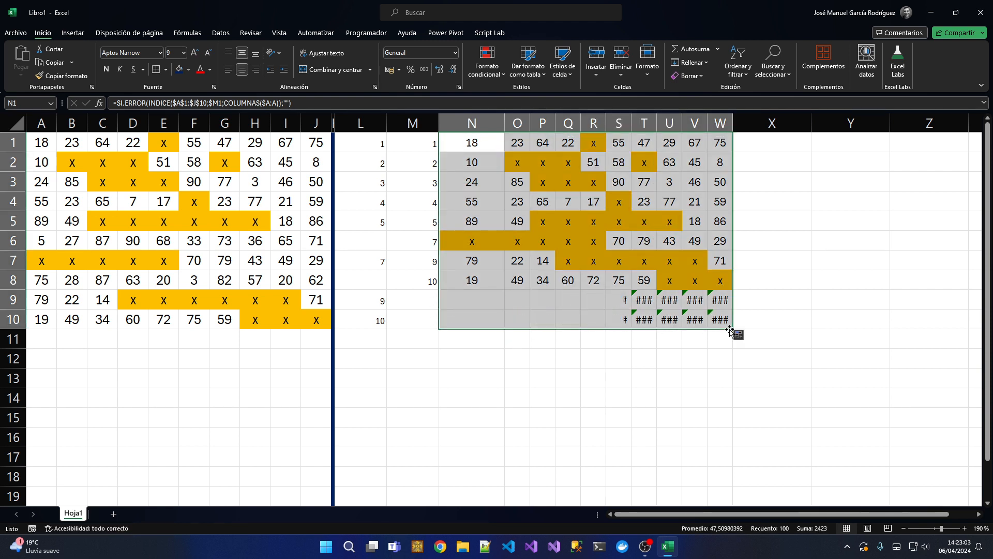
pyautogui.click(657, 305)
pyautogui.moveTo(436, 295); pyautogui.dragTo(714, 315)
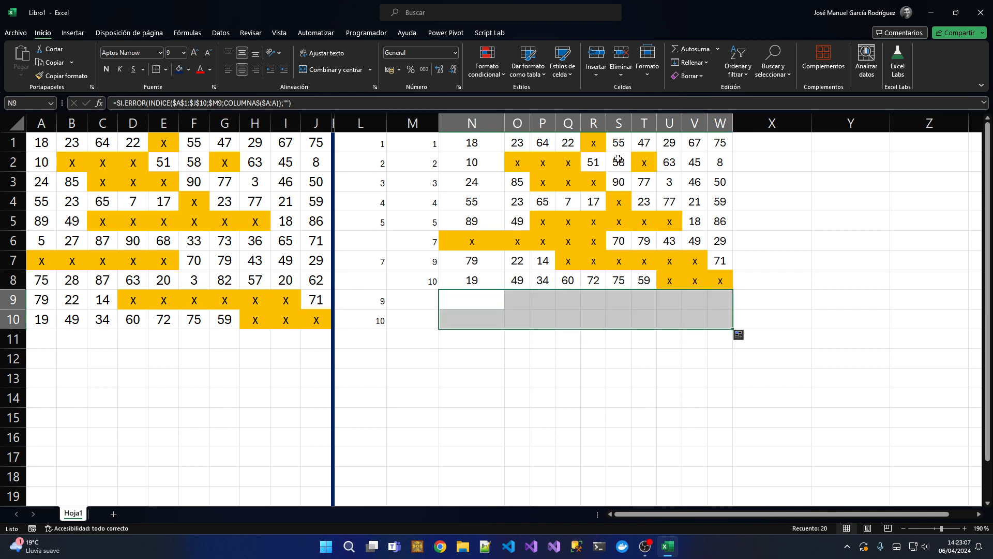
pyautogui.moveTo(505, 124); pyautogui.dragTo(464, 128)
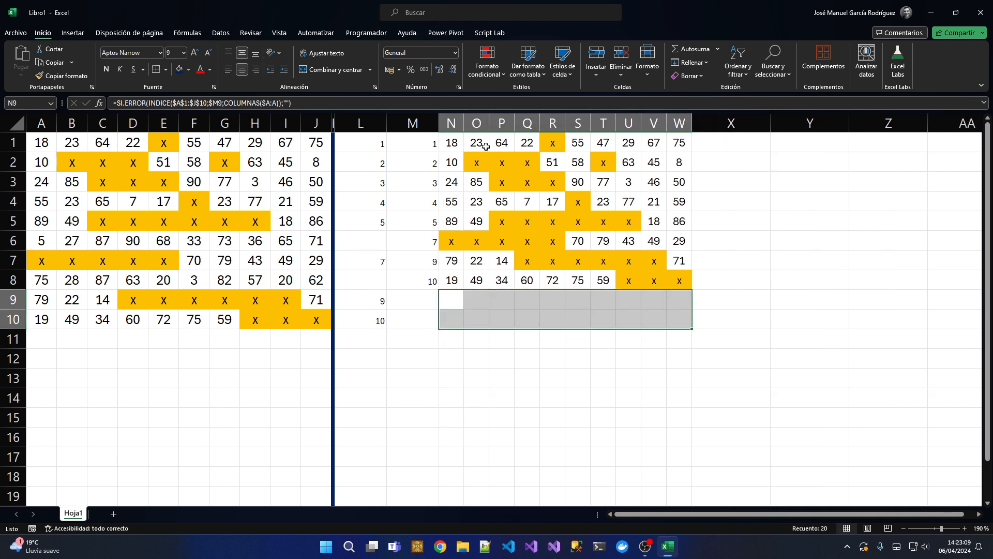
# Step: Test the retrieval by entering x in cell E8 of the source table
pyautogui.click(537, 202)
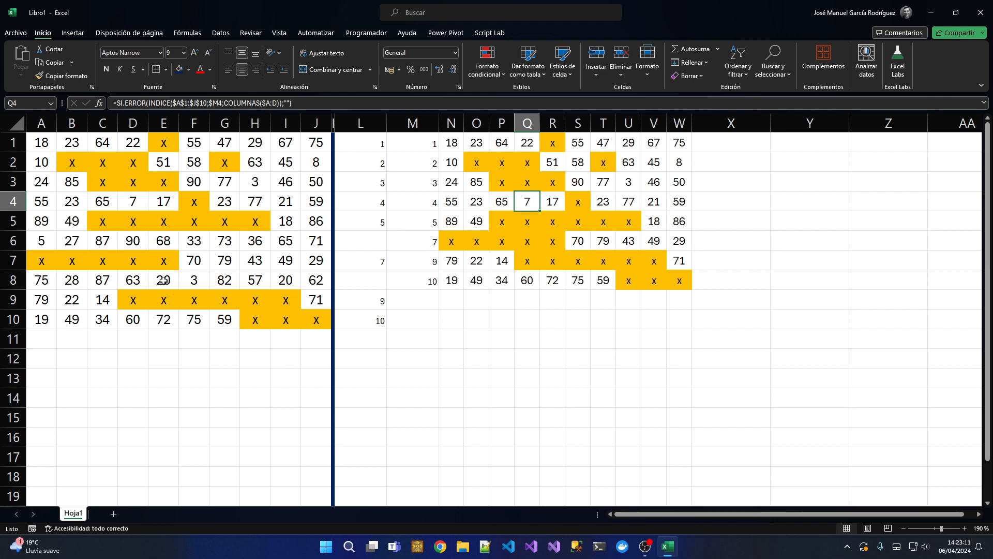
pyautogui.click(164, 282)
pyautogui.write('x')
pyautogui.press('Return')
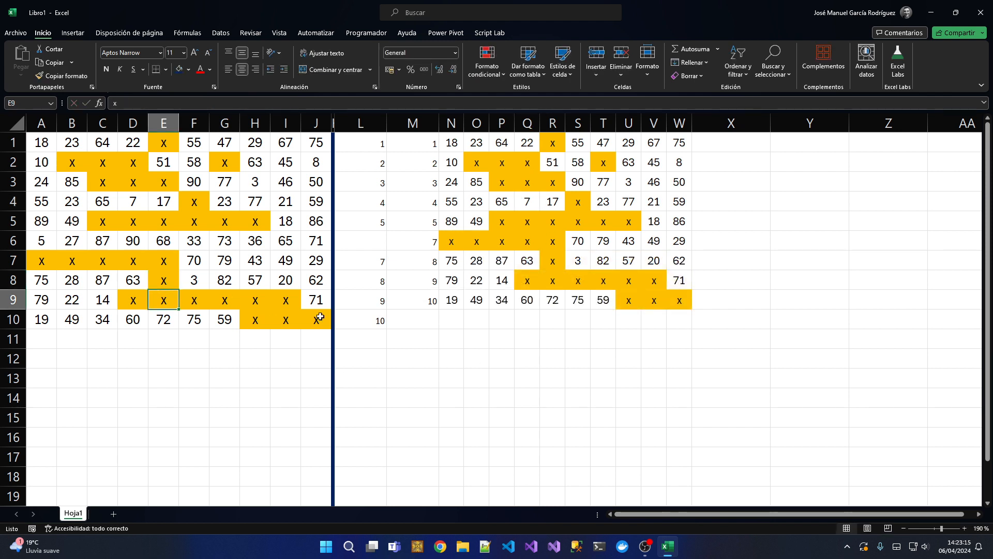
# Step: Examine the result formulas along row 10 from N10 to W10 and the helper formula in M10
pyautogui.click(459, 320)
pyautogui.click(481, 321)
pyautogui.click(532, 323)
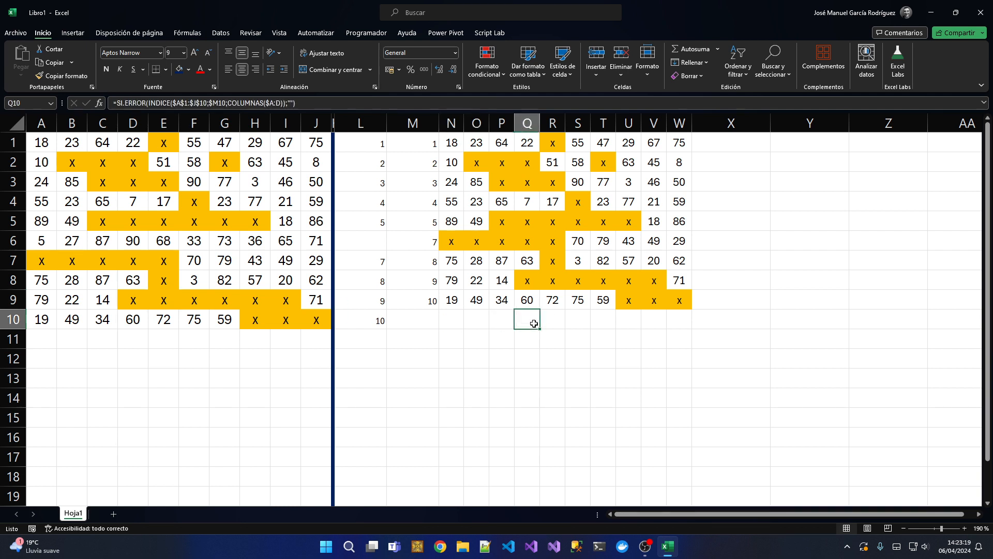
pyautogui.click(581, 323)
pyautogui.click(631, 324)
pyautogui.click(658, 322)
pyautogui.click(683, 321)
pyautogui.click(603, 323)
pyautogui.click(512, 323)
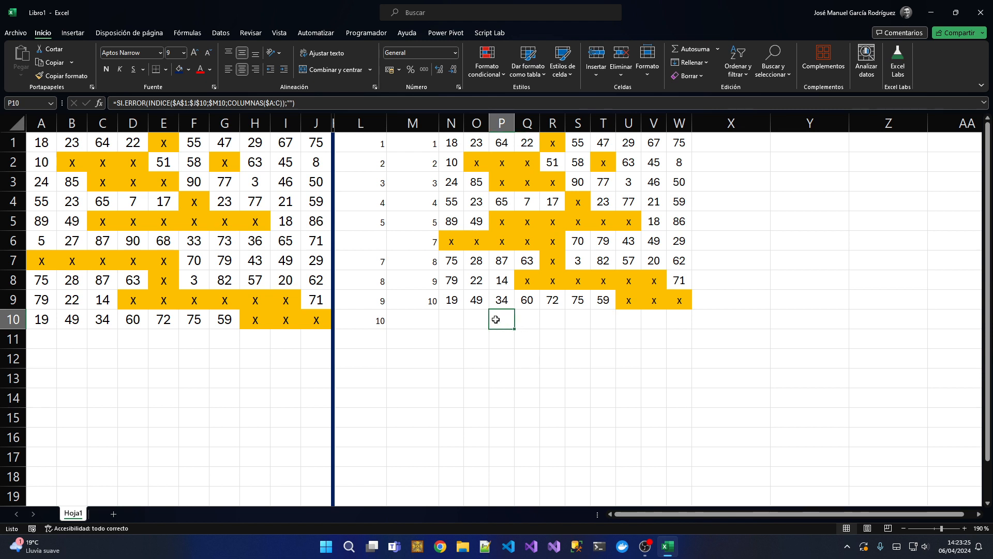
pyautogui.click(423, 322)
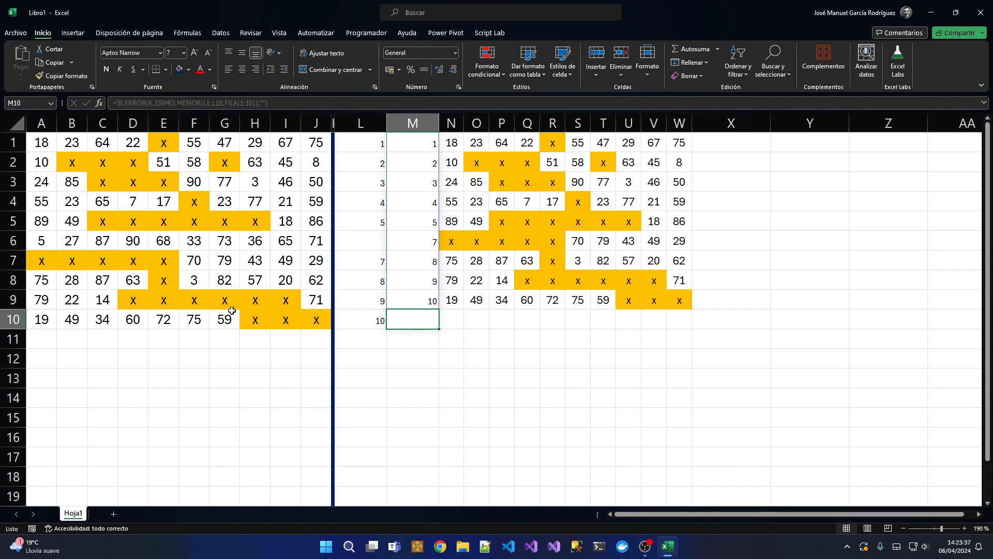
# Step: Replace the x in source cell E8 with 33
pyautogui.click(162, 301)
pyautogui.click(155, 283)
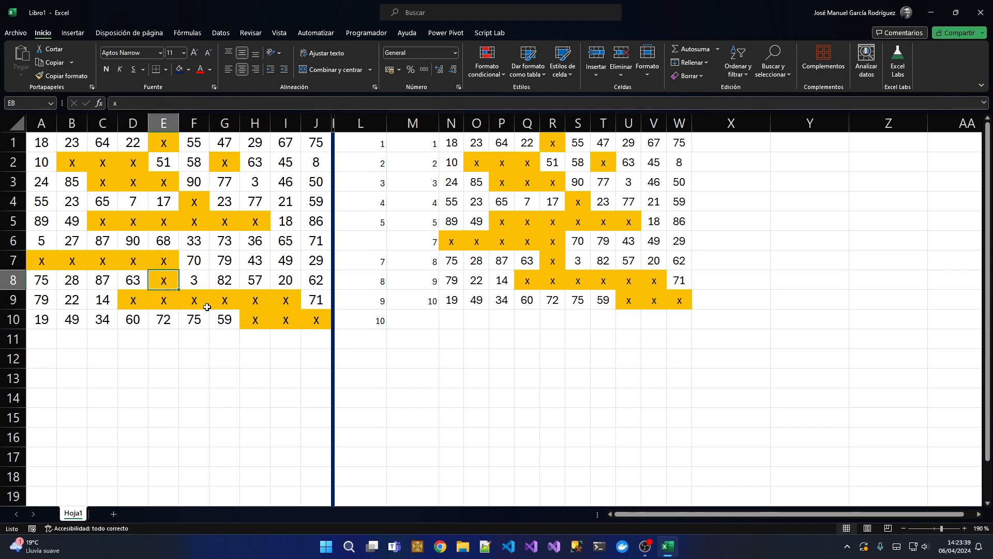
pyautogui.write('33')
pyautogui.press('Return')
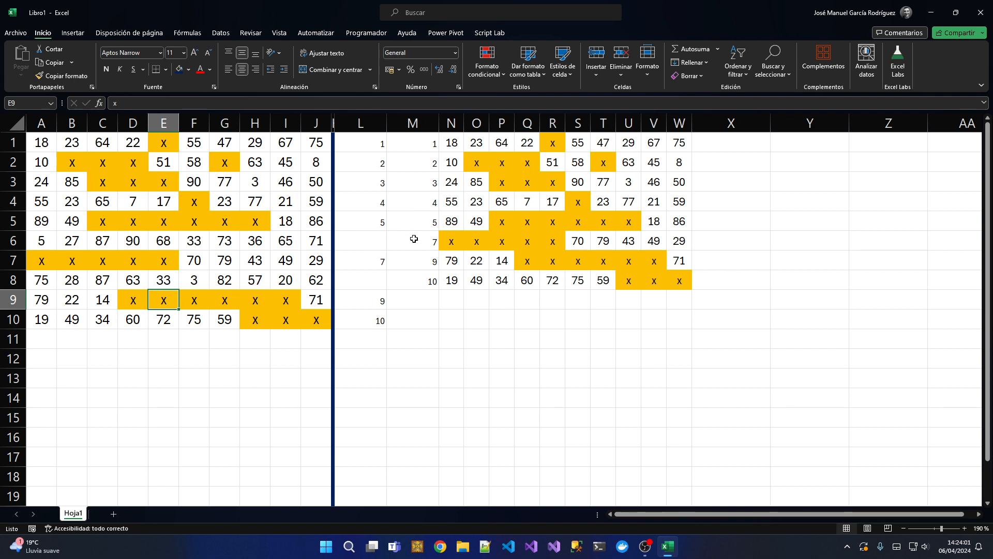
# Step: Review the SI formula in L1 and the retrieved rows in N1:W8
pyautogui.click(364, 146)
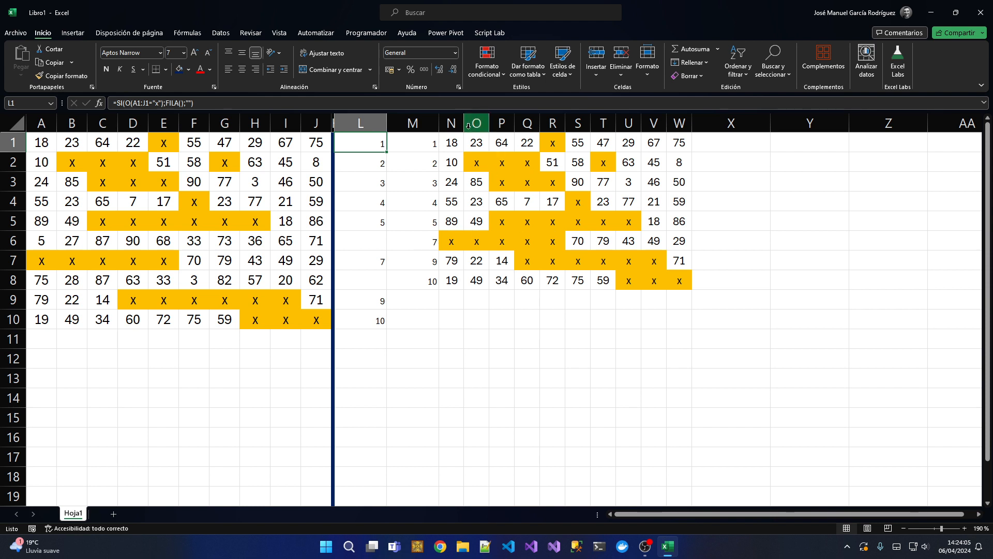
pyautogui.moveTo(452, 146); pyautogui.dragTo(679, 281)
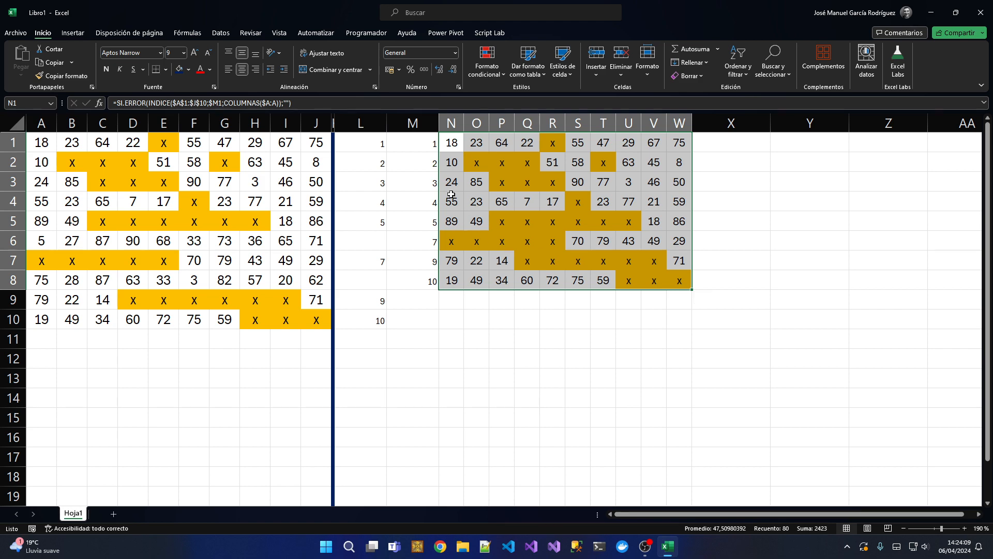
pyautogui.doubleClick(370, 143)
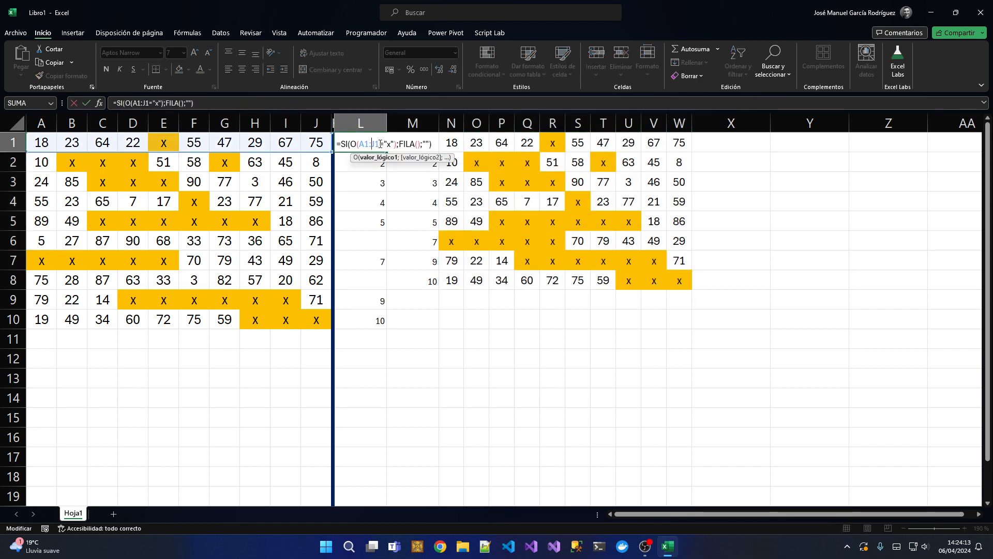
pyautogui.press('Escape')
pyautogui.scroll(2, 373, 145)
pyautogui.scroll(1, 379, 143)
# Step: In L1's formula, insert Y(RESIDUO(FILA();2)=0; before the O condition to require even row numbers
pyautogui.doubleClick(422, 150)
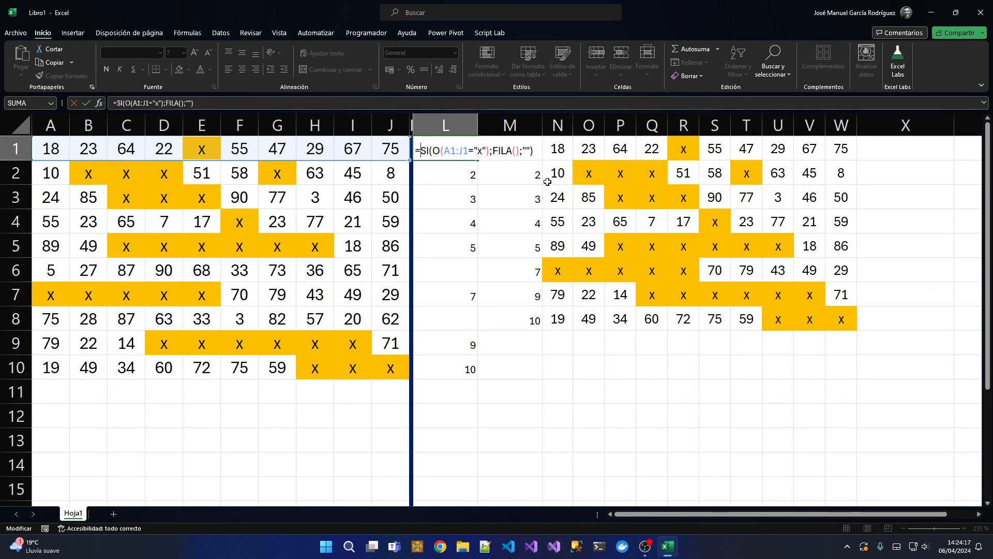
pyautogui.press('Right')
pyautogui.press('Right')
pyautogui.press('Right')
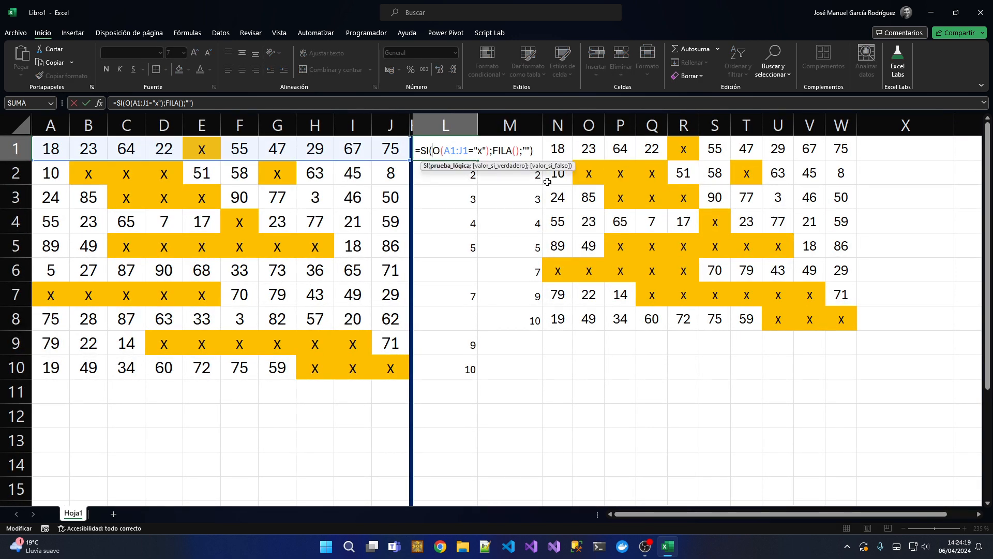
pyautogui.write('y(')
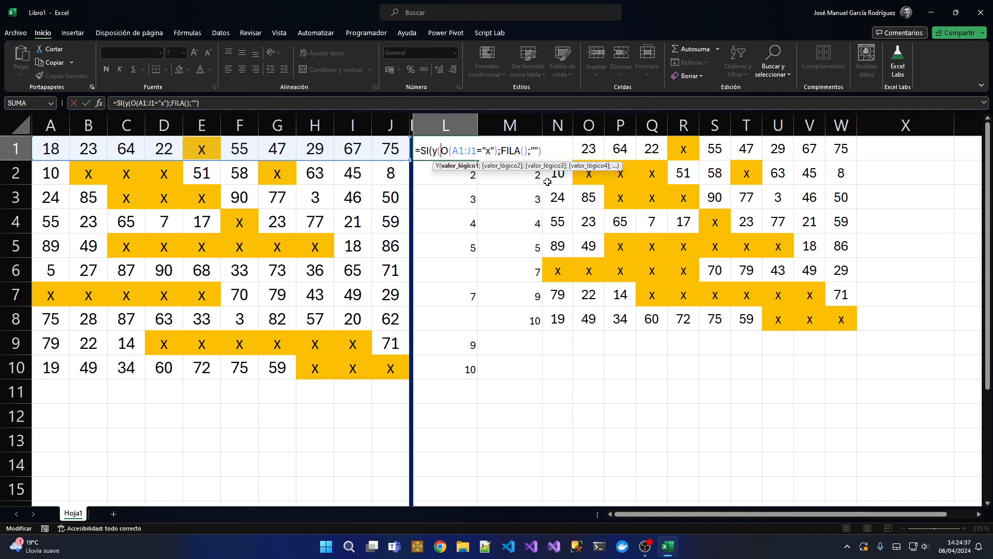
pyautogui.write('resido')
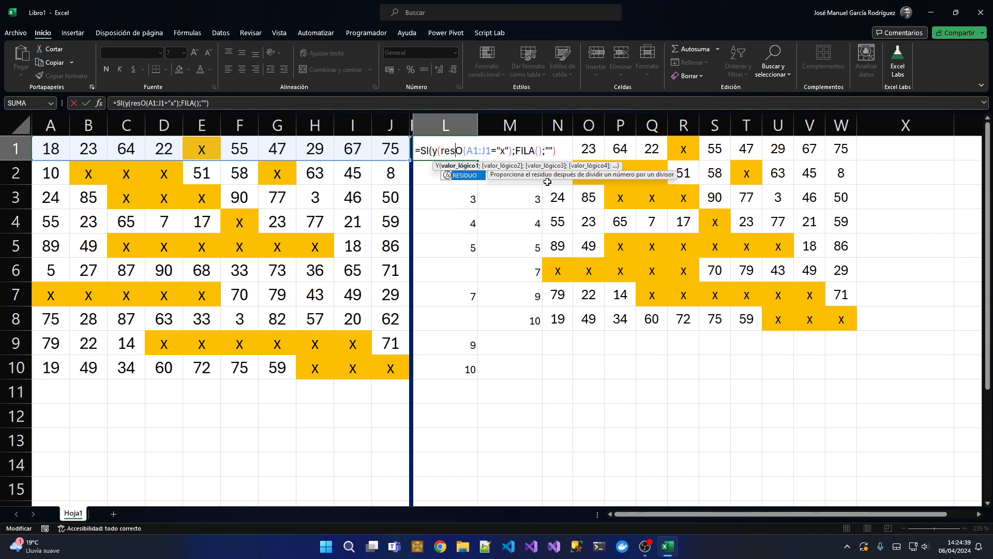
pyautogui.press('BackSpace')
pyautogui.write('u')
pyautogui.press('Tab')
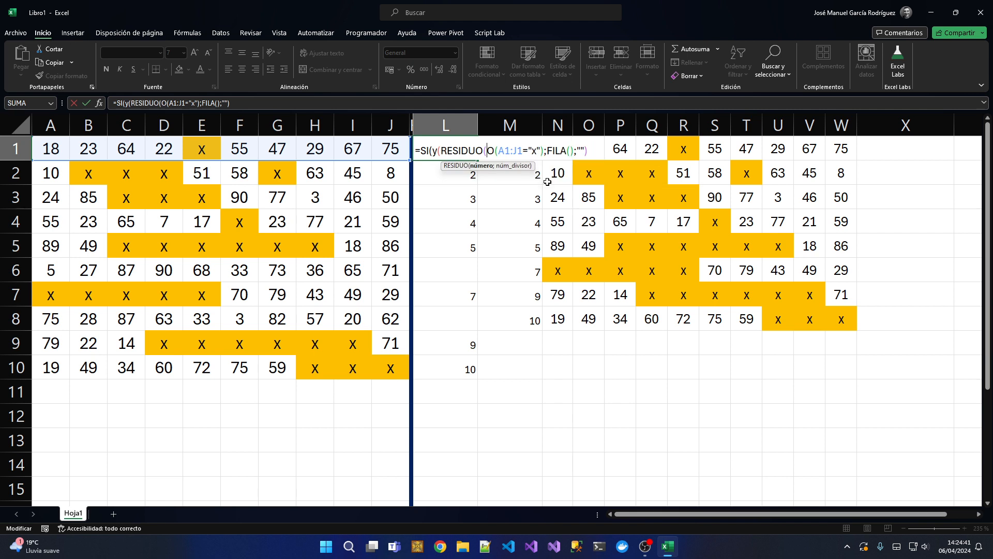
pyautogui.write('fila()')
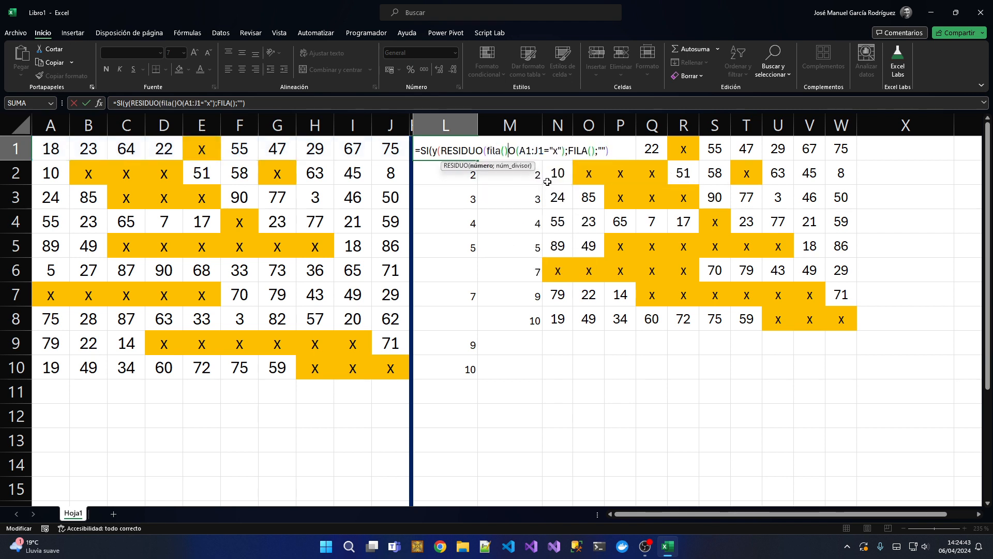
pyautogui.write(';')
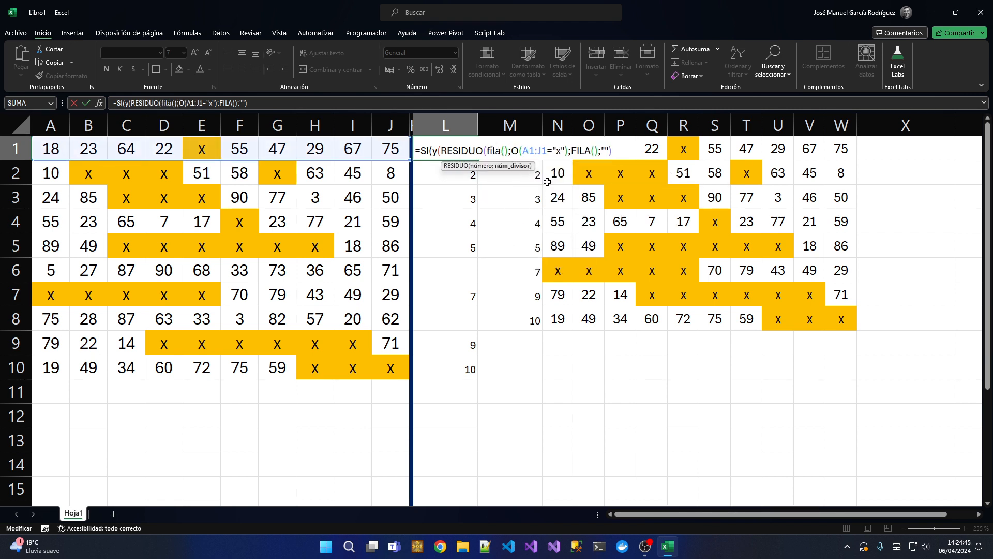
pyautogui.write('2)')
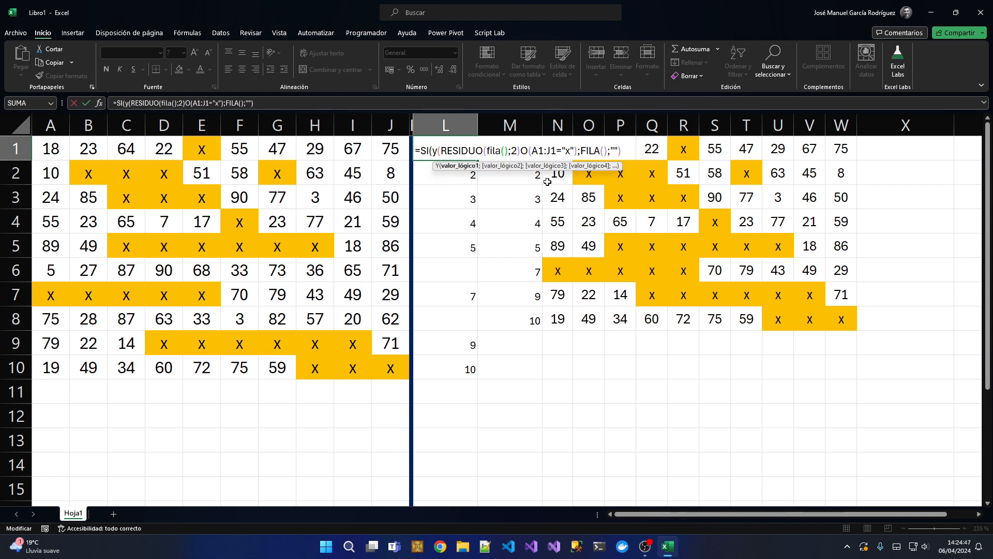
pyautogui.write('=0')
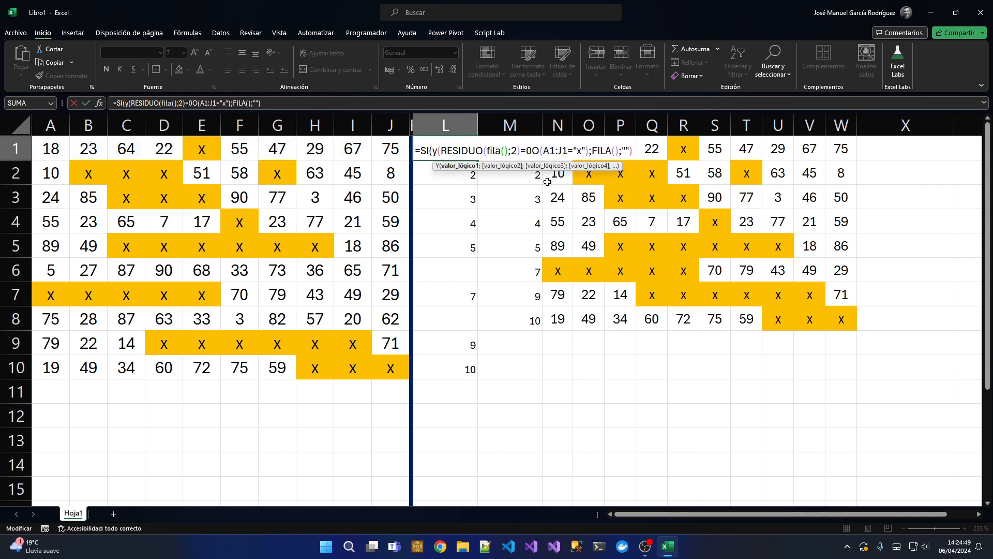
pyautogui.write(';')
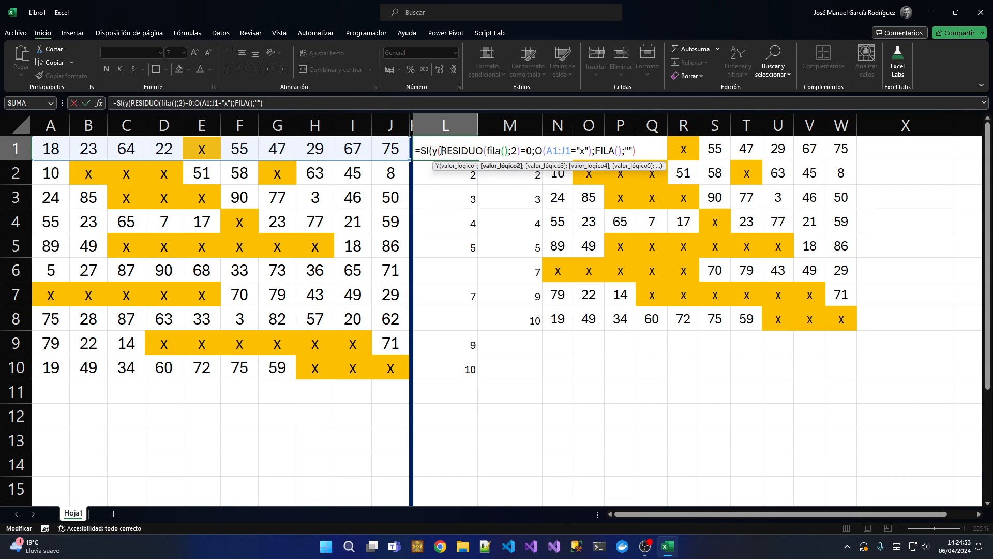
# Step: Close the Y function after O(A1:J1="x") in L1 and fill the formula down to L10
pyautogui.moveTo(441, 151); pyautogui.dragTo(592, 153)
pyautogui.click(591, 153)
pyautogui.write(')')
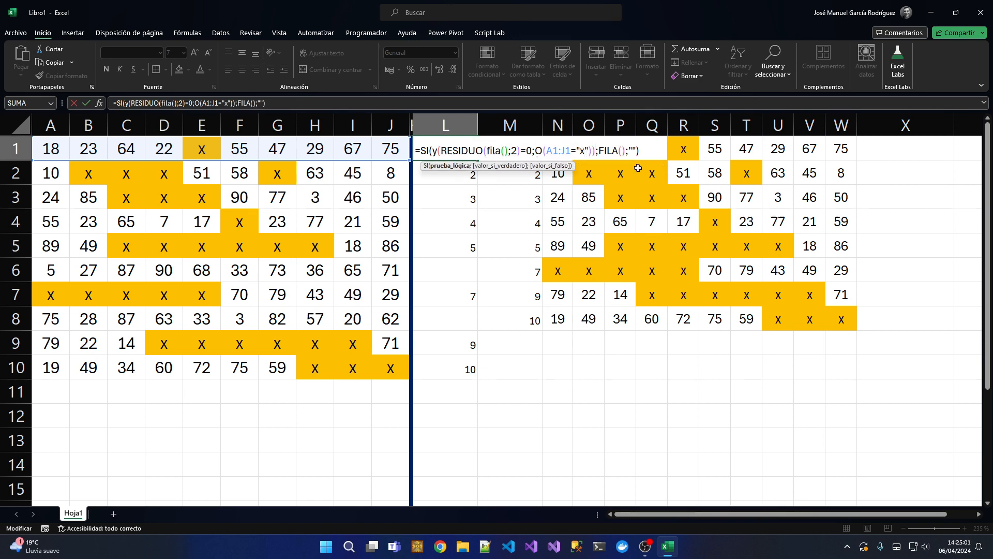
pyautogui.press('Return')
pyautogui.click(462, 151)
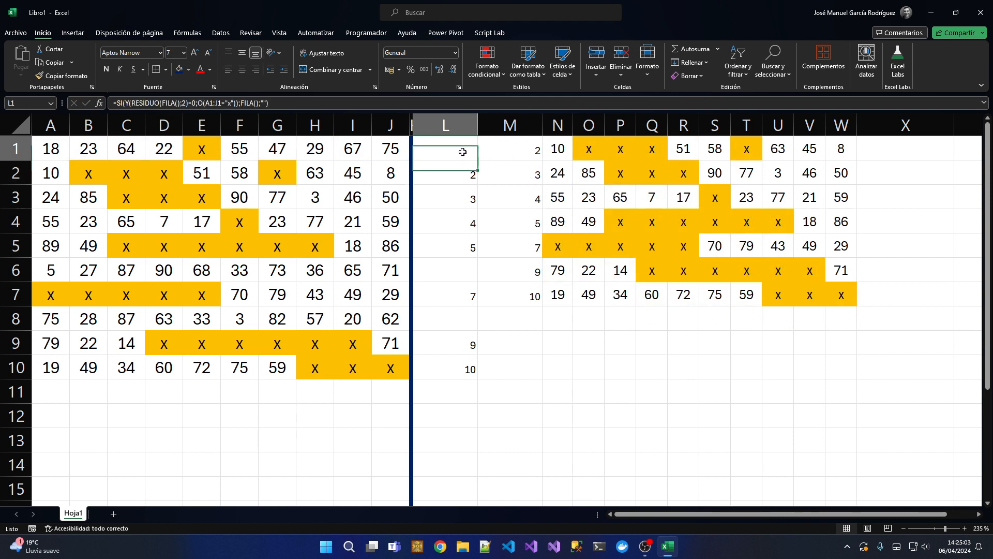
pyautogui.moveTo(477, 170); pyautogui.dragTo(466, 372)
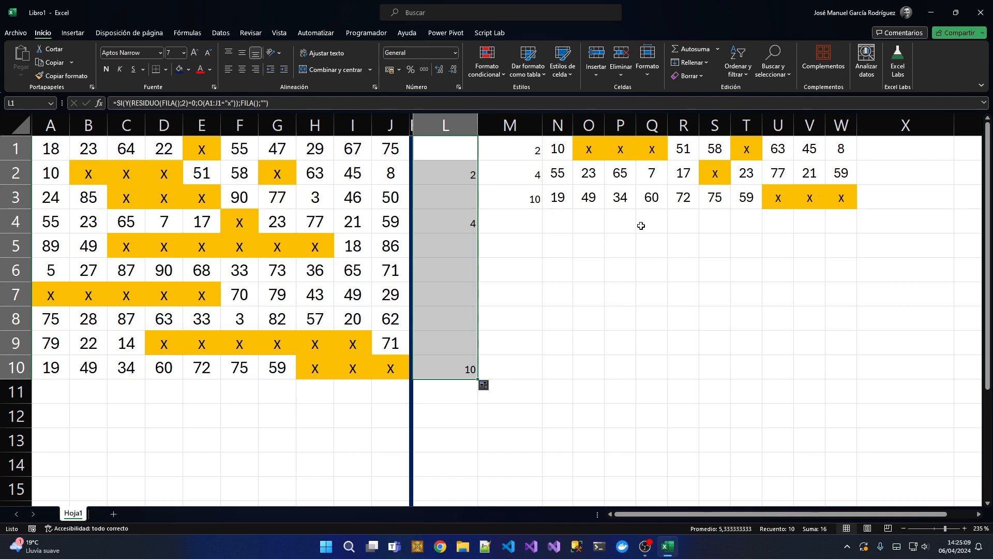
# Step: Compare the x marks in source row 2 with the first retrieved row at O1:Q1
pyautogui.click(452, 170)
pyautogui.click(268, 170)
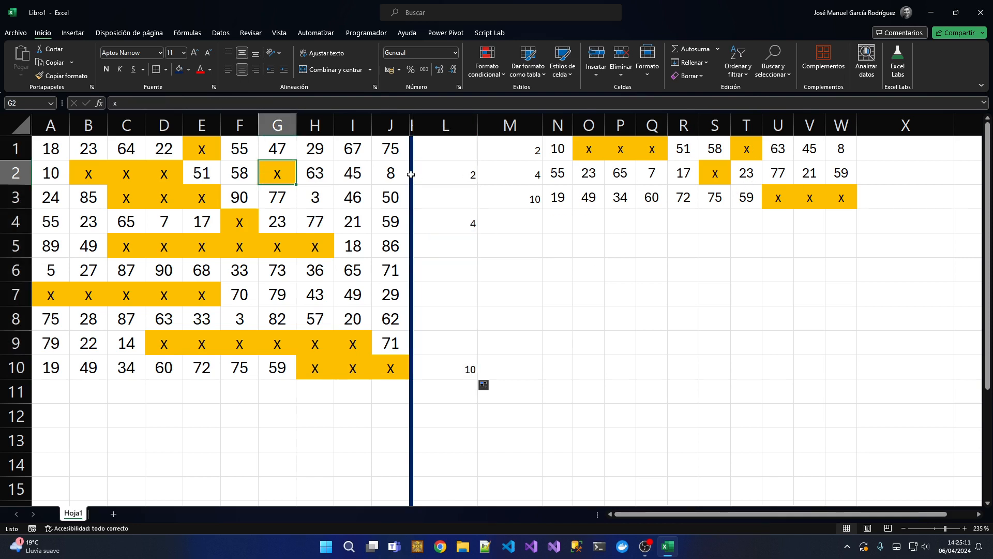
pyautogui.moveTo(580, 148); pyautogui.dragTo(637, 150)
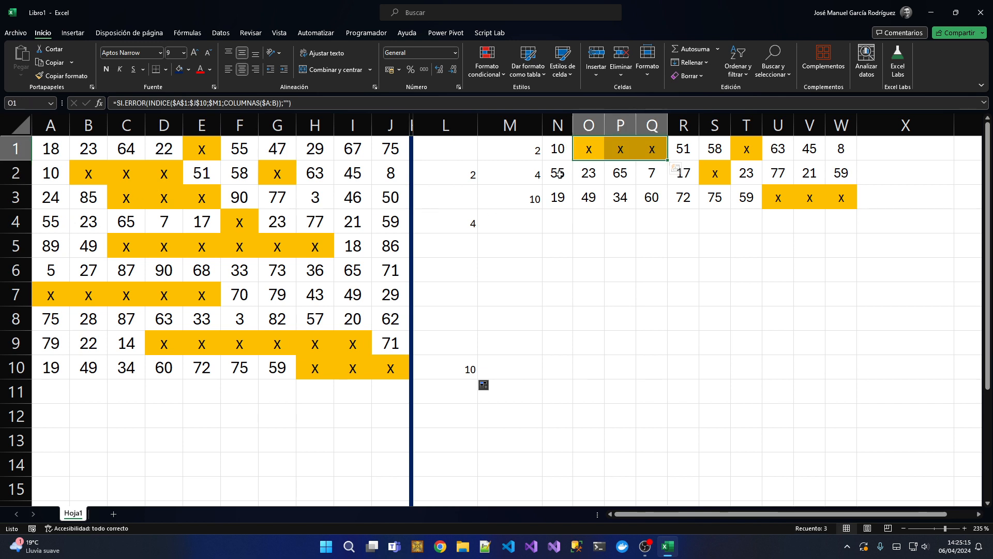
# Step: Check the x marks in retrieved rows N2:W3 against source rows 4 and 10
pyautogui.moveTo(560, 174); pyautogui.dragTo(684, 173)
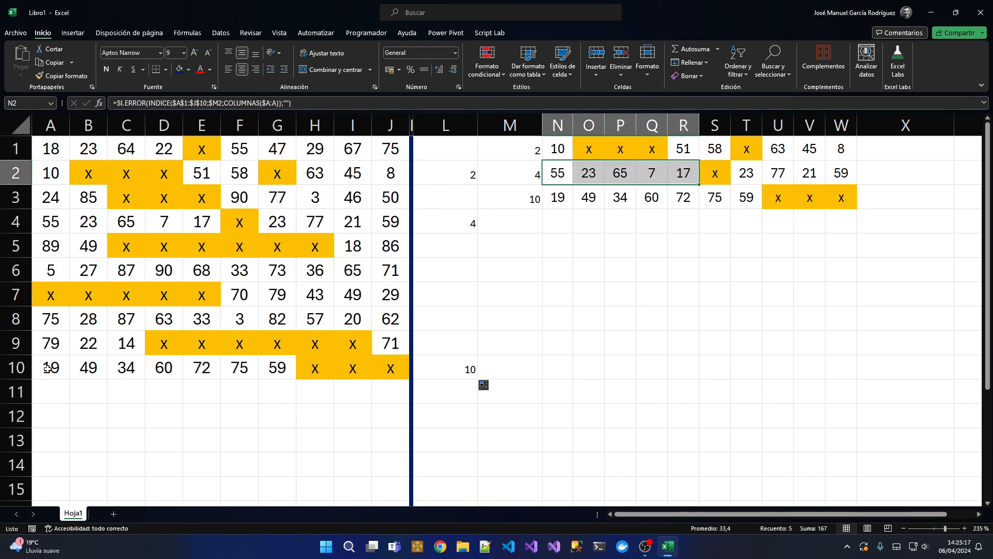
pyautogui.click(471, 367)
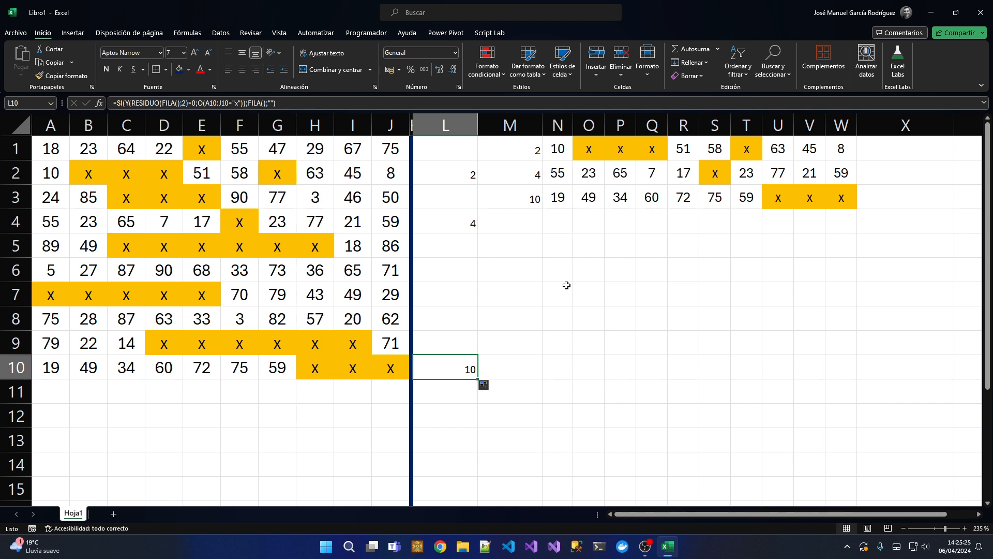
pyautogui.click(716, 172)
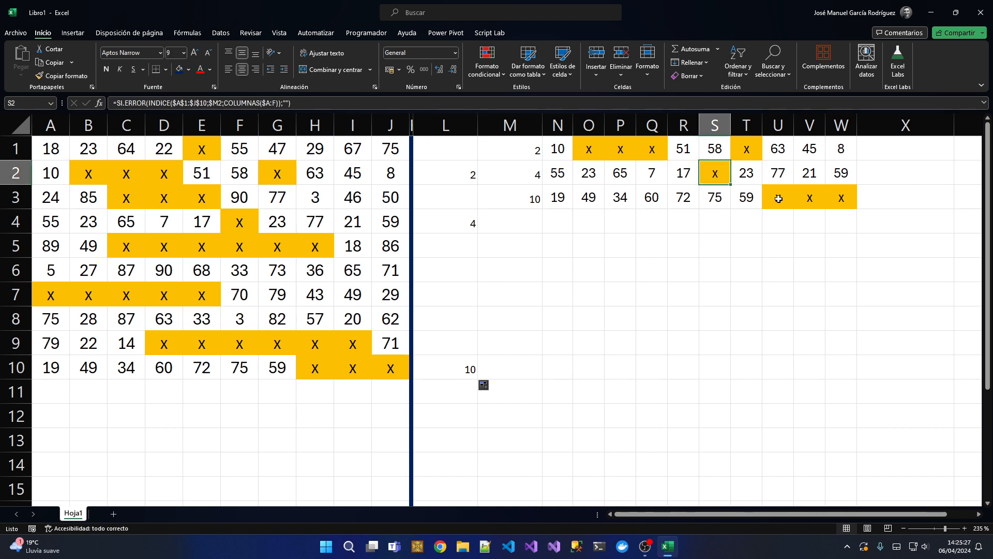
pyautogui.moveTo(776, 198); pyautogui.dragTo(851, 202)
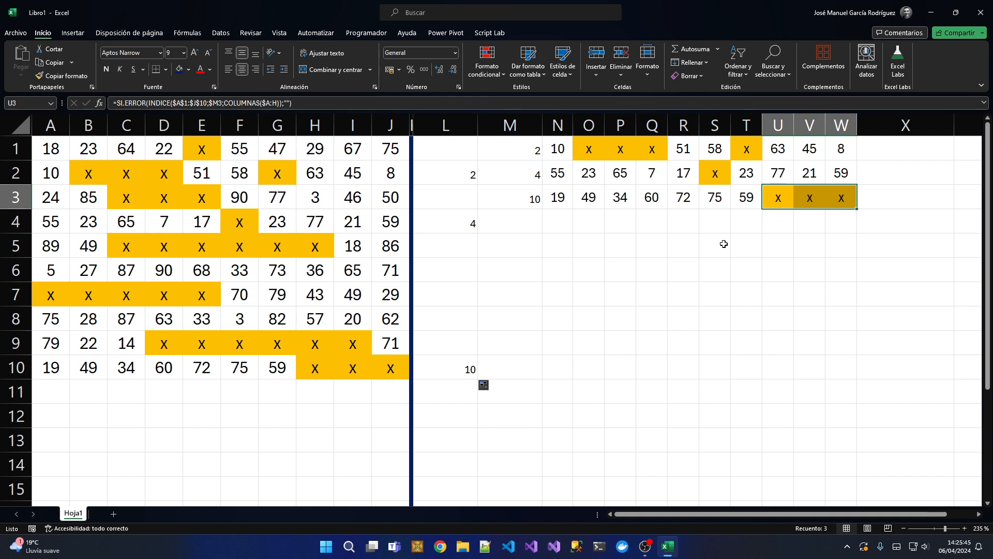
# Step: In L1's formula, insert the CONTAR.SI function as the first condition inside Y, before RESIDUO
pyautogui.doubleClick(448, 158)
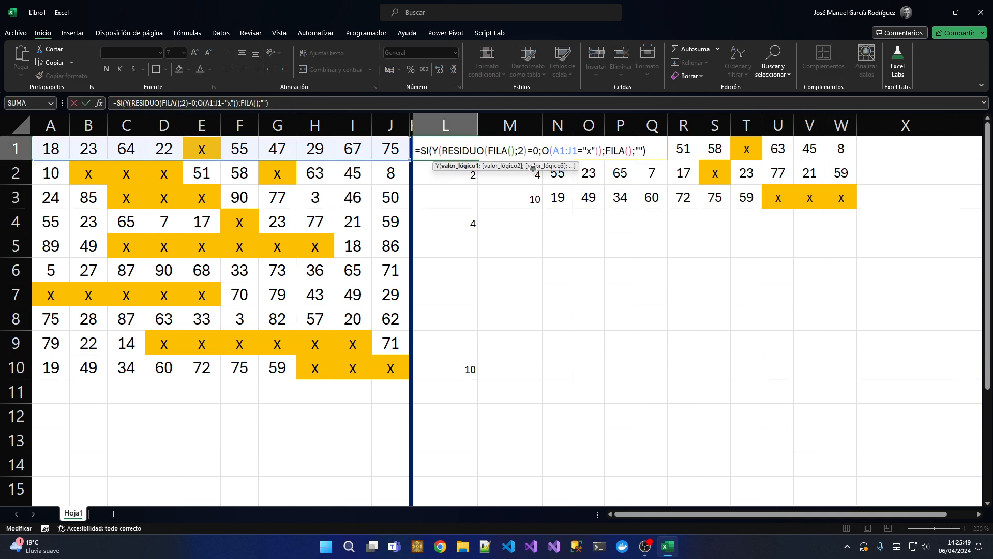
pyautogui.write('conc')
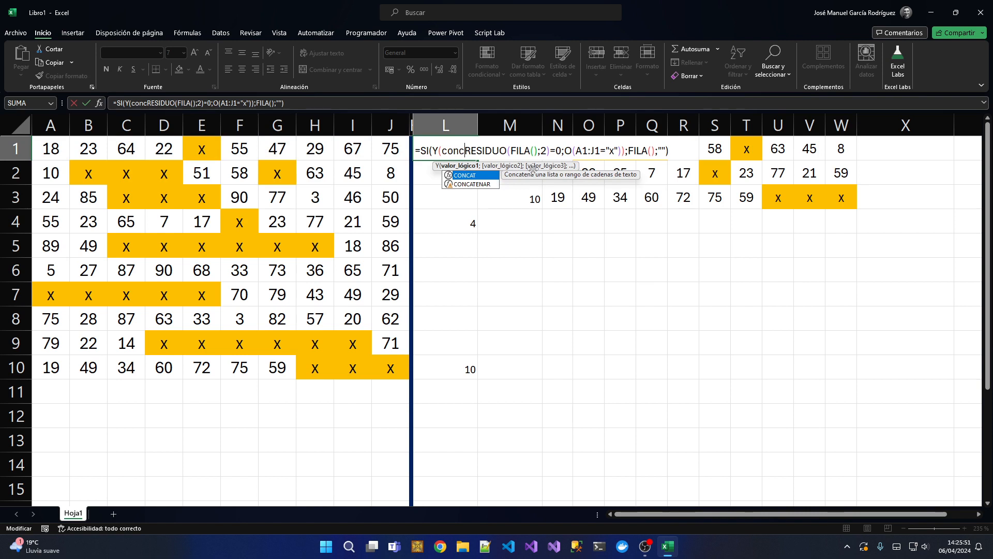
pyautogui.press('BackSpace')
pyautogui.write('tar')
pyautogui.press('Down')
pyautogui.press('Down')
pyautogui.press('Tab')
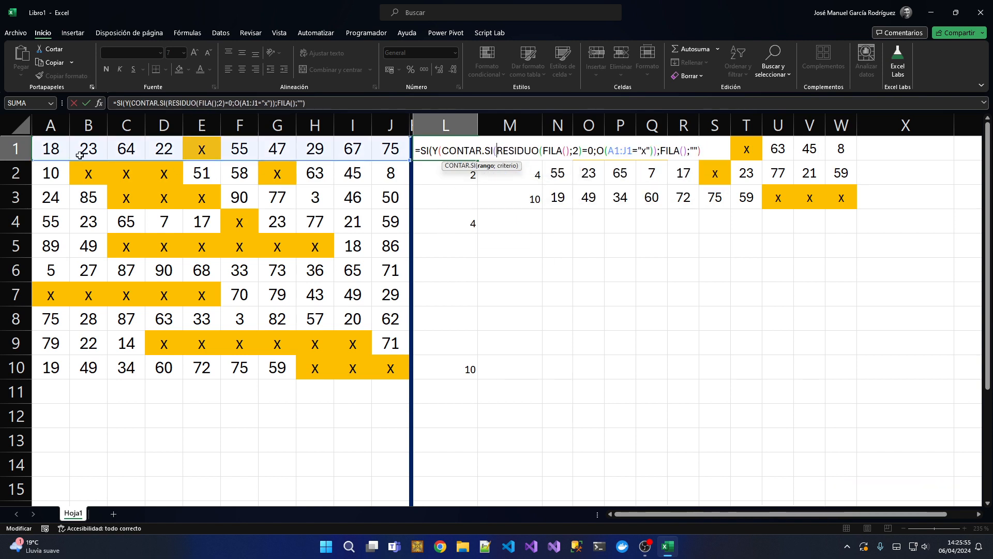
# Step: Give CONTAR.SI the range A1:J1 and criterion "x", and require its count to be >3 as a separate condition
pyautogui.moveTo(52, 149); pyautogui.dragTo(396, 150)
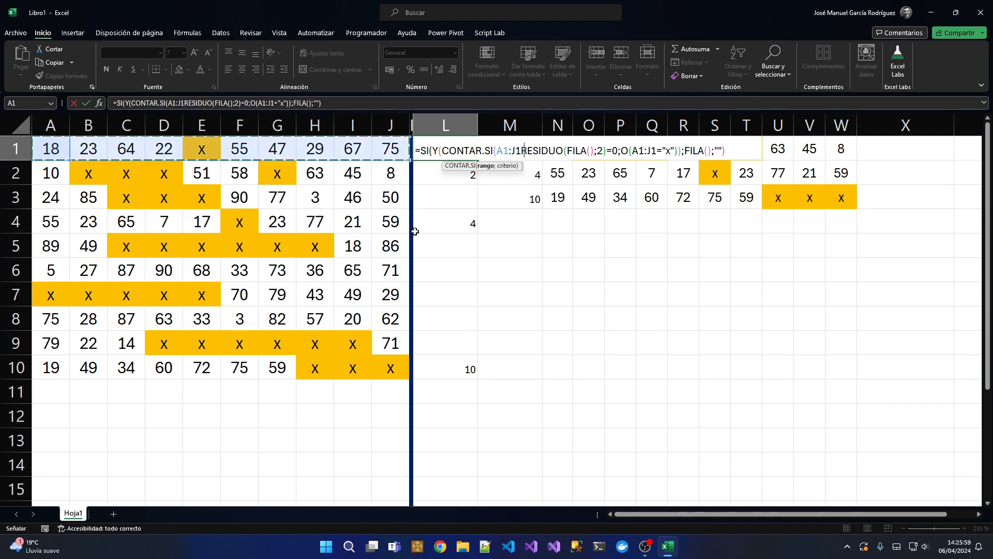
pyautogui.write(';')
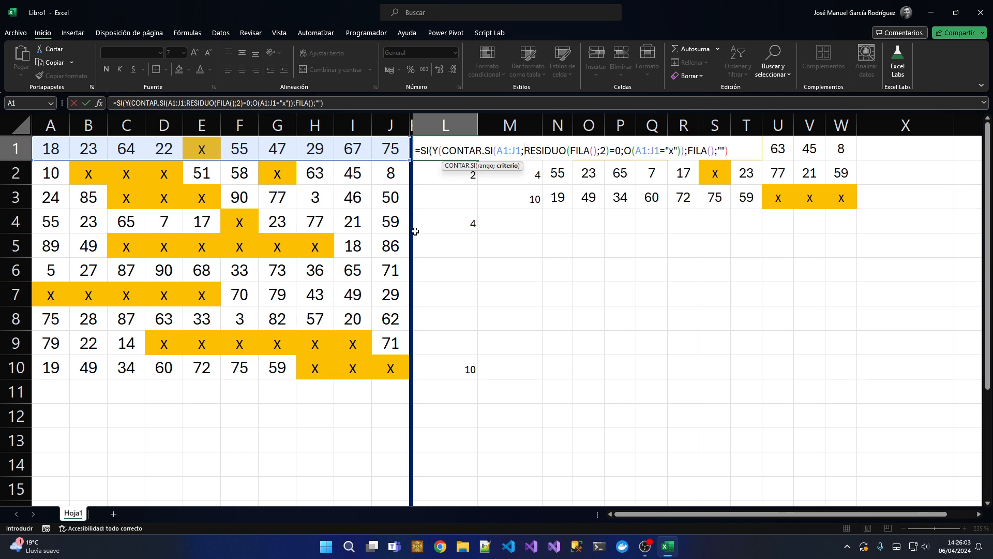
pyautogui.write('"x"')
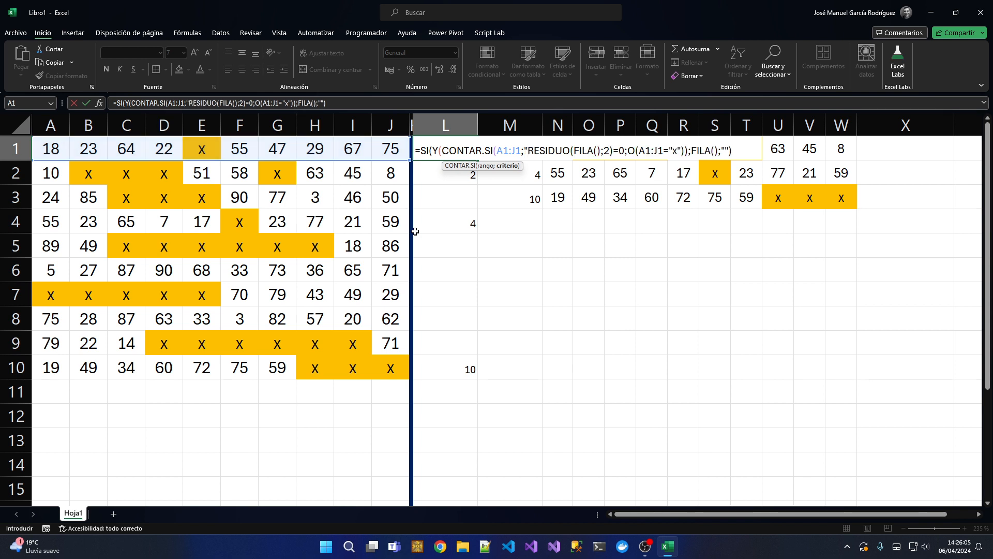
pyautogui.write(')')
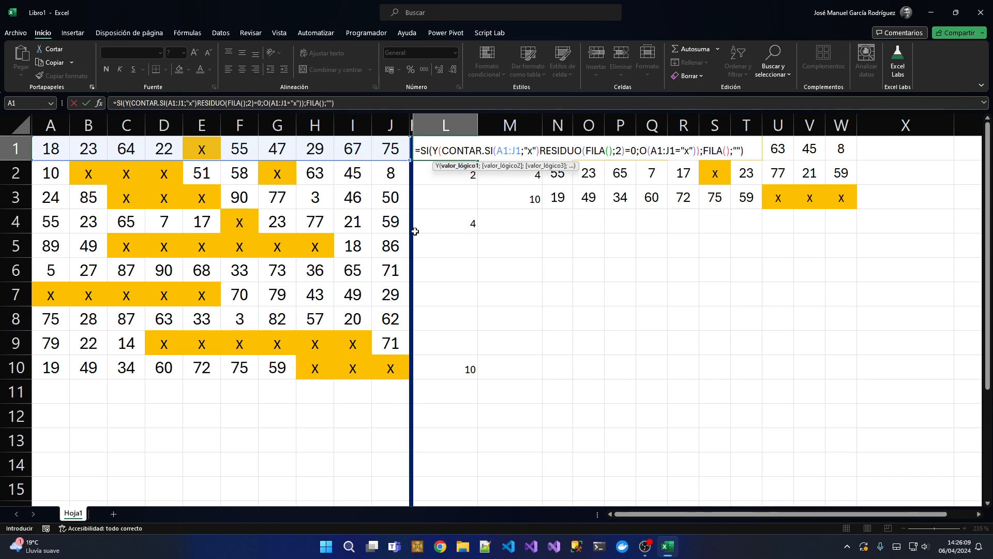
pyautogui.write('>3')
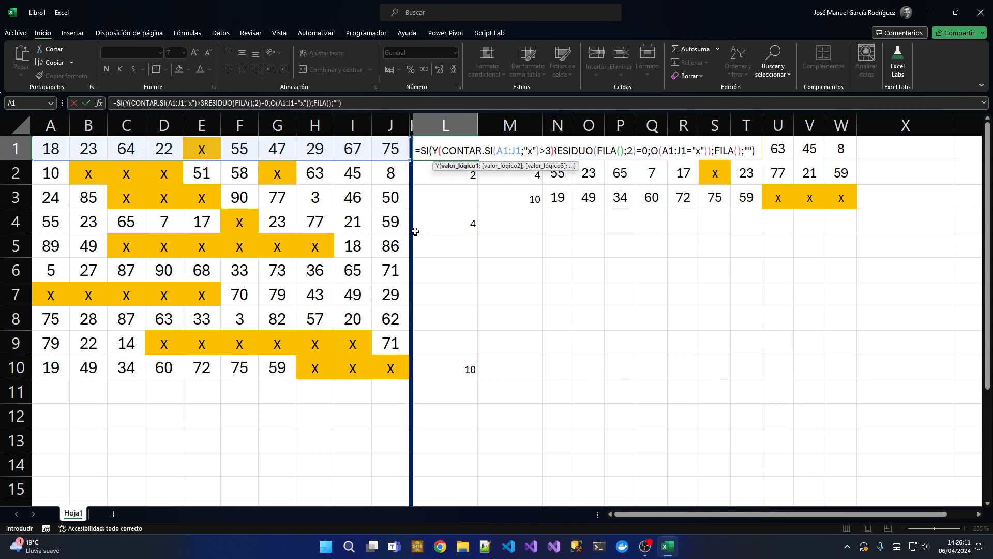
pyautogui.write(');')
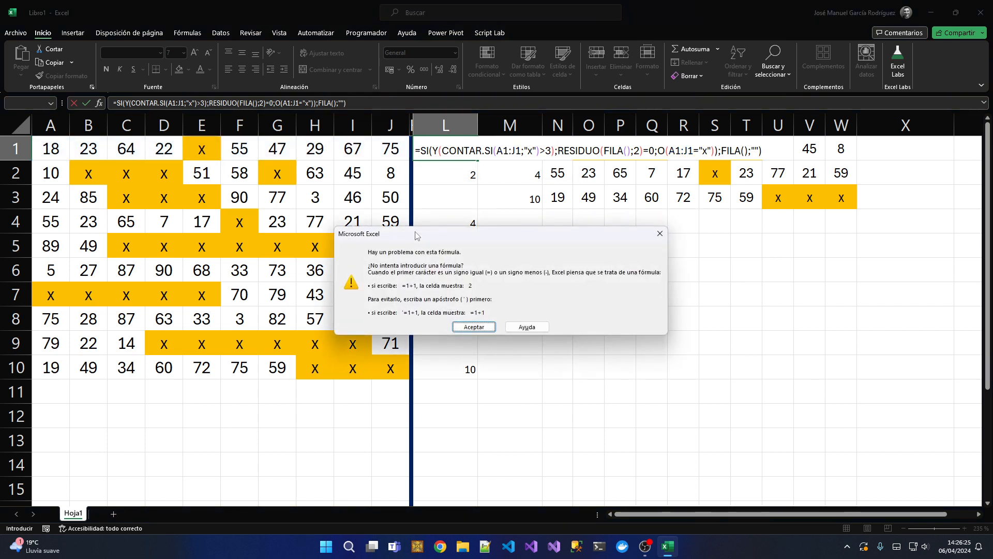
# Step: Remove the extra closing parenthesis after >3 in L1's formula and commit the formula
pyautogui.click(474, 326)
pyautogui.click(547, 150)
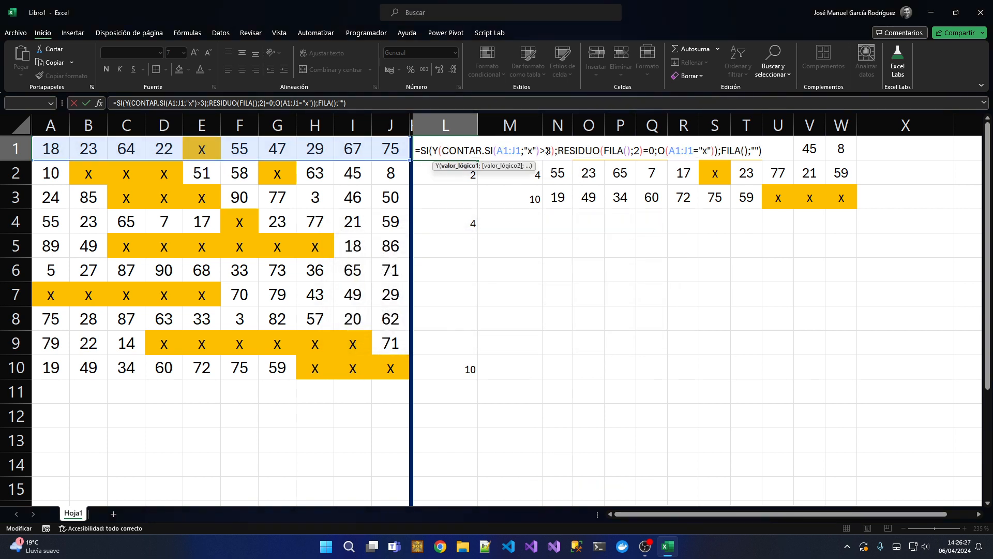
pyautogui.press('Delete')
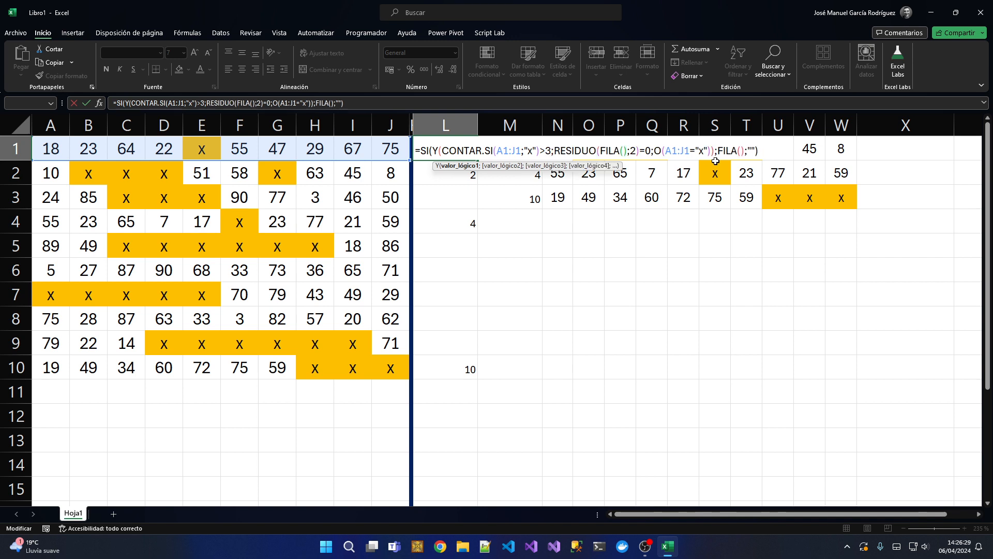
pyautogui.press('Return')
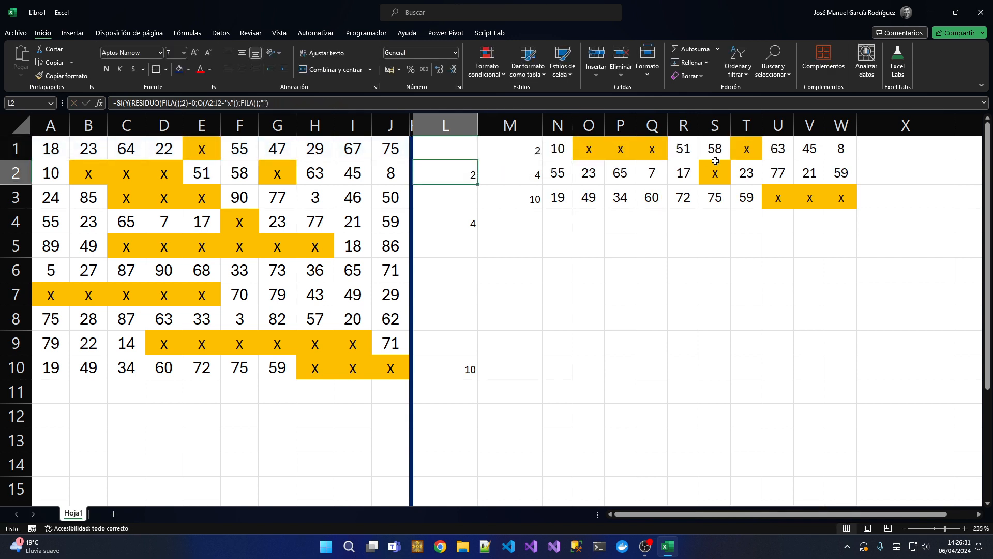
# Step: Fill L1's formula with the >3 condition down to L10 and check the retrieved row in N1:W1
pyautogui.click(464, 149)
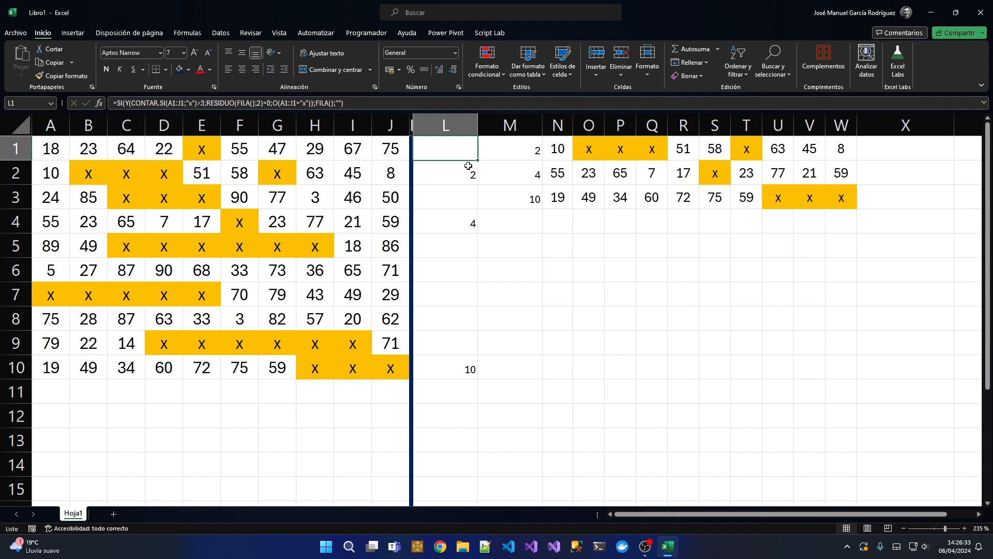
pyautogui.moveTo(601, 152); pyautogui.dragTo(773, 155)
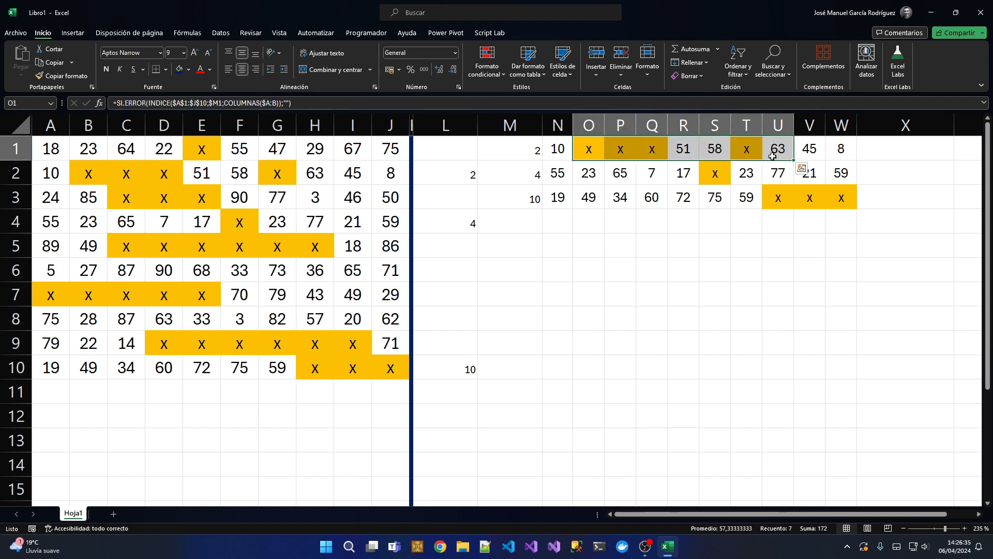
pyautogui.click(709, 176)
pyautogui.click(776, 196)
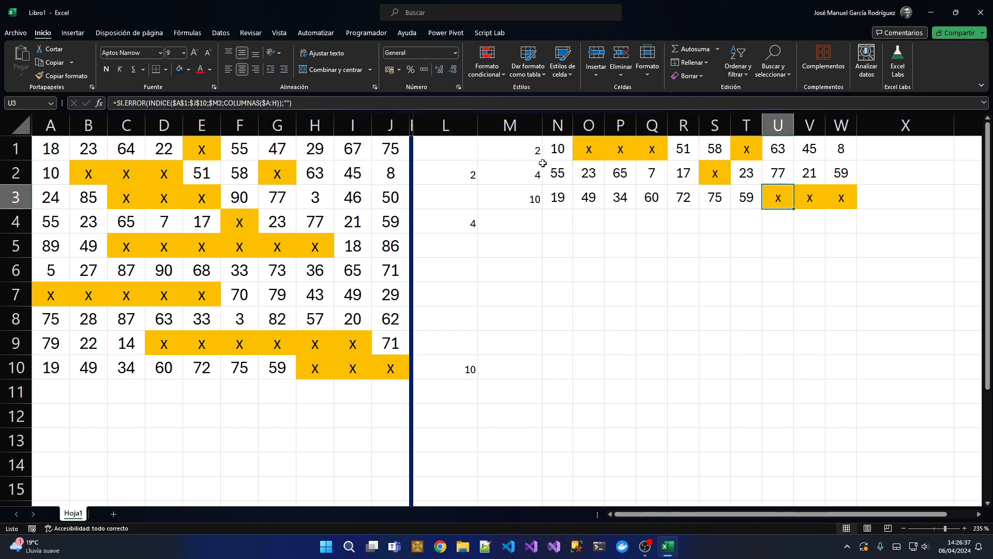
pyautogui.click(438, 154)
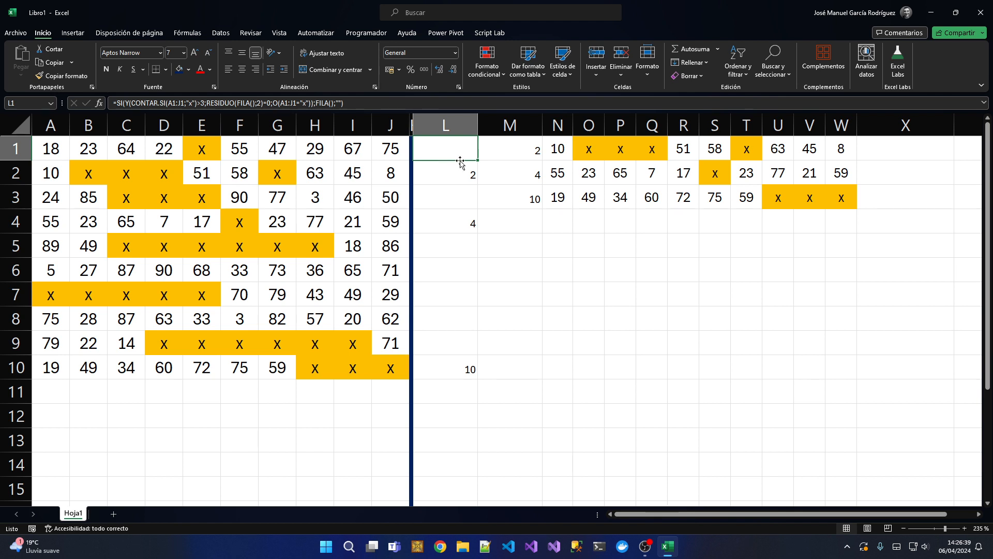
pyautogui.moveTo(477, 159); pyautogui.dragTo(469, 370)
pyautogui.click(567, 147)
pyautogui.moveTo(568, 148); pyautogui.dragTo(843, 151)
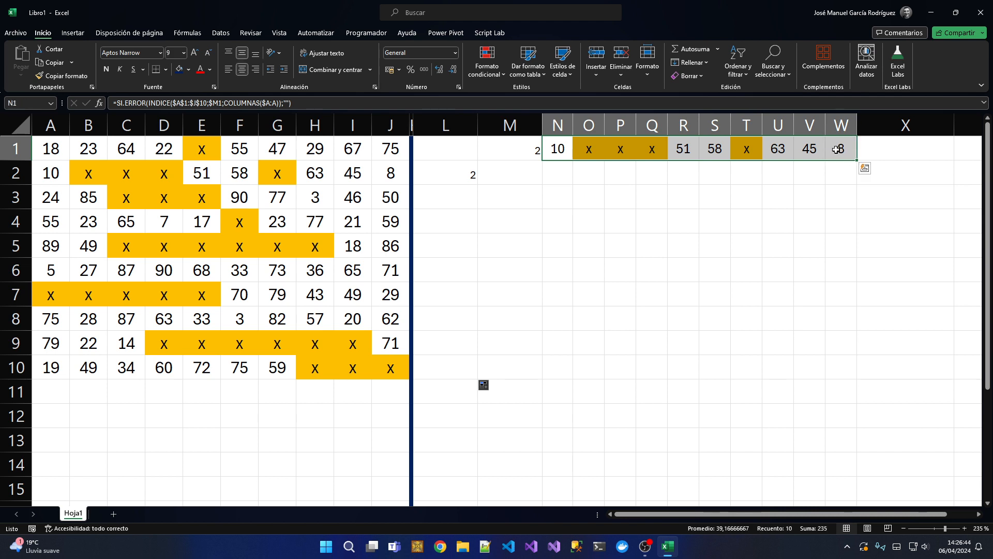
# Step: Change the CONTAR.SI comparison in L1's formula to >=3 and fill the formula down to L10
pyautogui.doubleClick(443, 151)
pyautogui.click(538, 151)
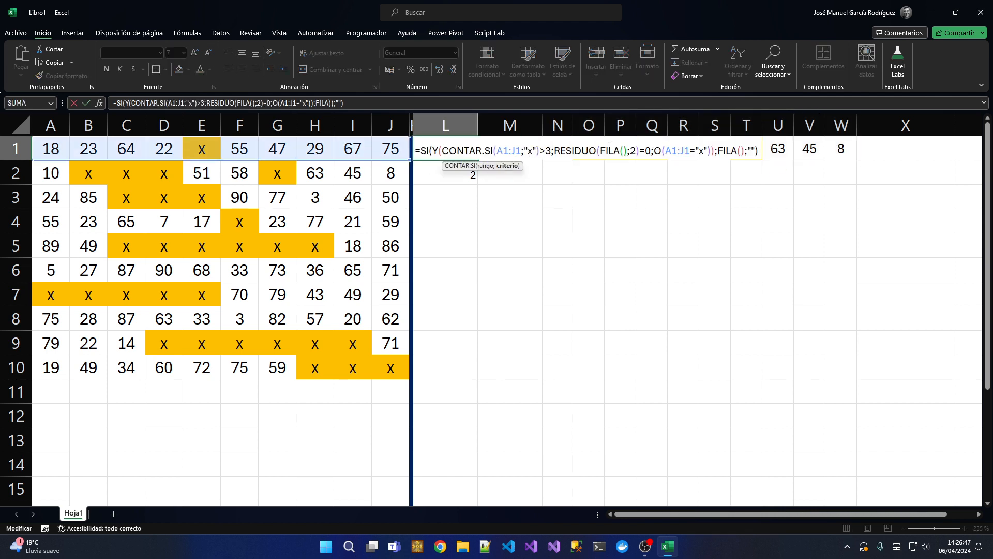
pyautogui.click(545, 151)
pyautogui.write('=')
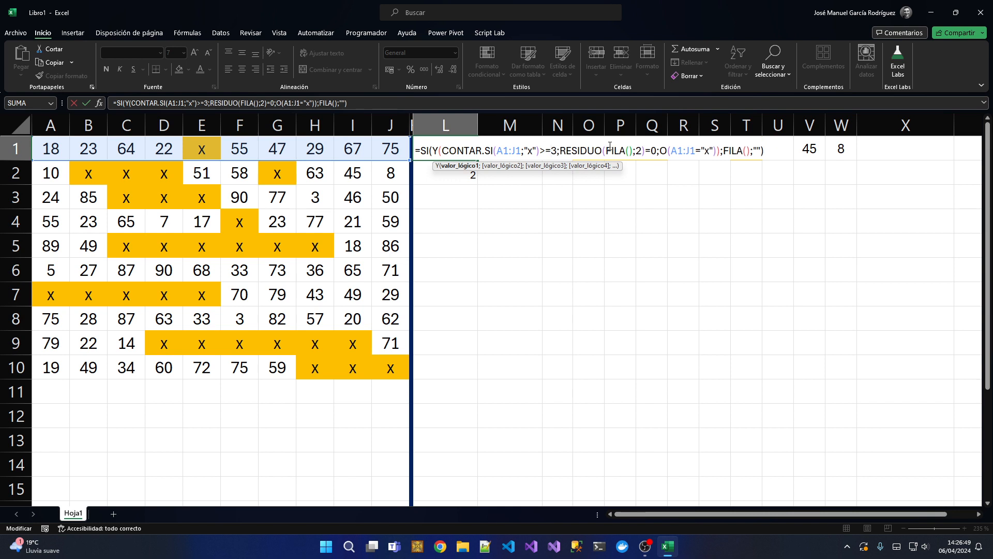
pyautogui.press('Return')
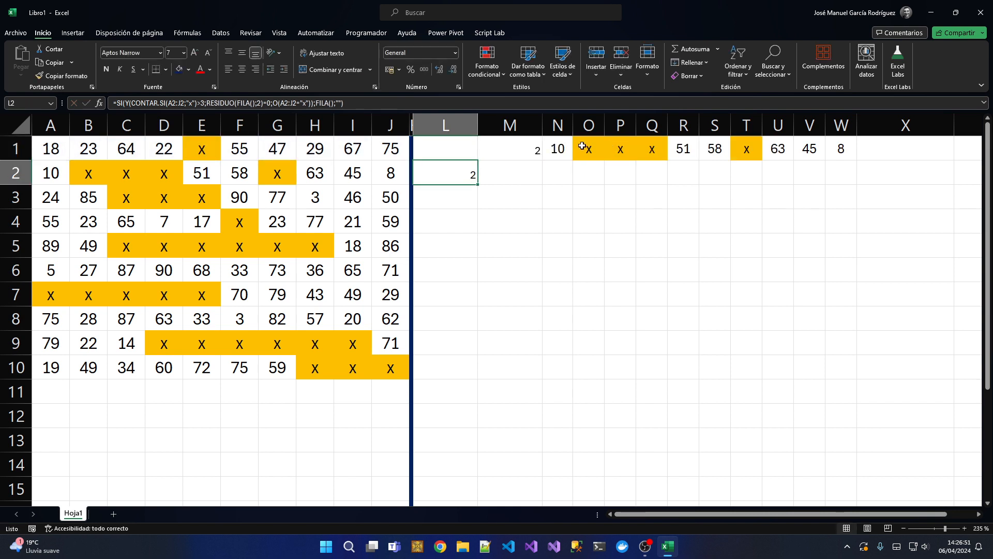
pyautogui.click(460, 149)
pyautogui.click(476, 165)
pyautogui.click(470, 157)
pyautogui.moveTo(478, 161); pyautogui.dragTo(458, 364)
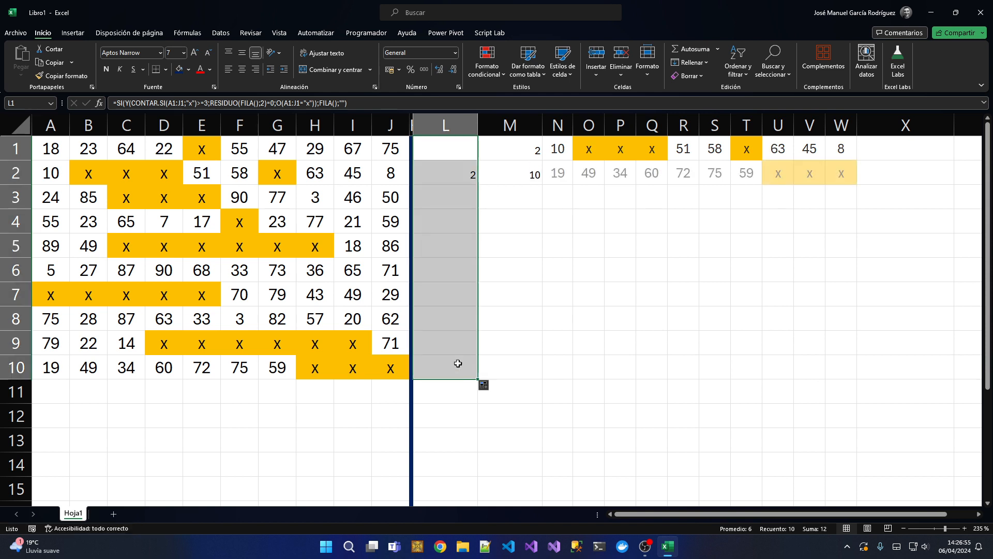
# Step: Review the x marks in retrieved rows N1:W2 against the source table A1:J10
pyautogui.click(464, 176)
pyautogui.moveTo(786, 171); pyautogui.dragTo(842, 173)
pyautogui.moveTo(594, 152); pyautogui.dragTo(745, 153)
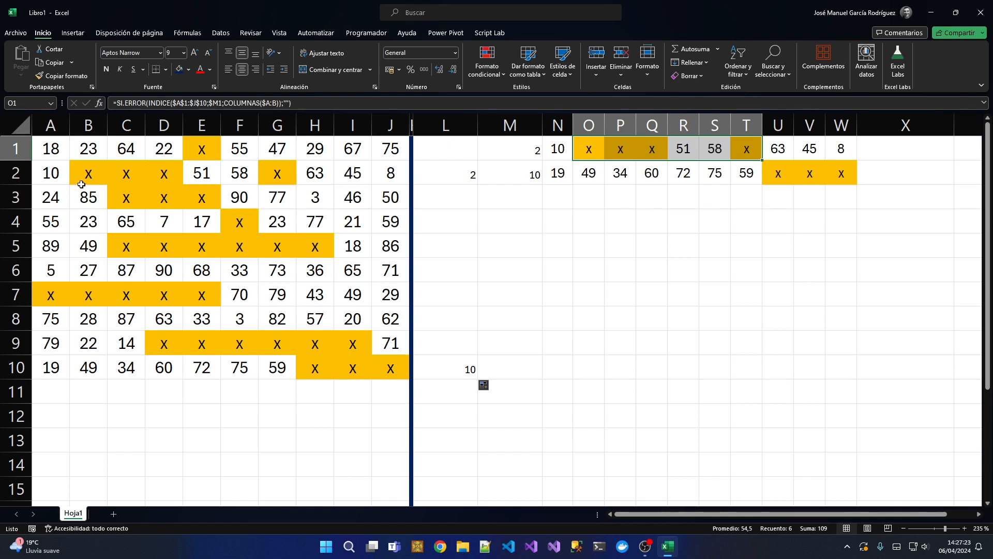
pyautogui.moveTo(62, 153); pyautogui.dragTo(386, 365)
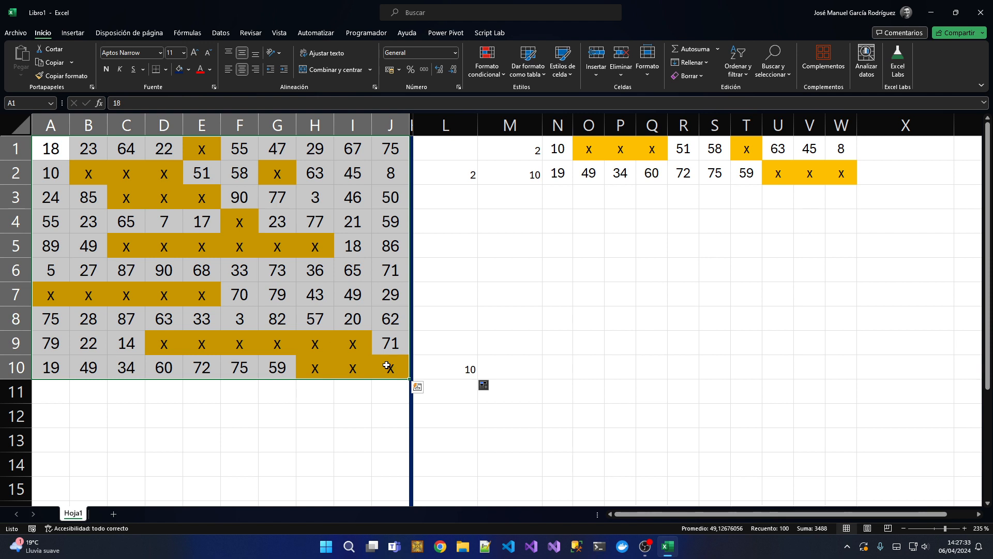
pyautogui.click(56, 149)
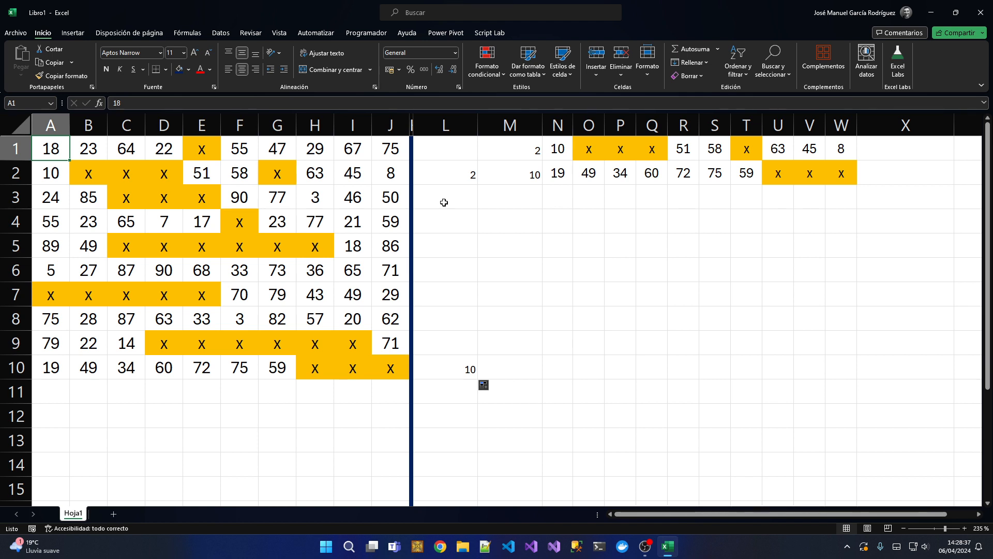
pyautogui.click(393, 343)
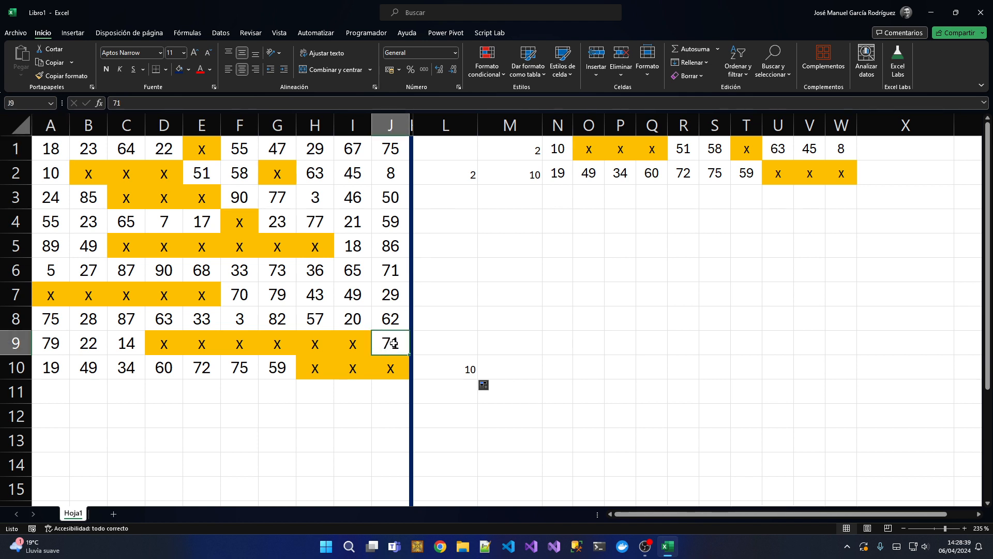